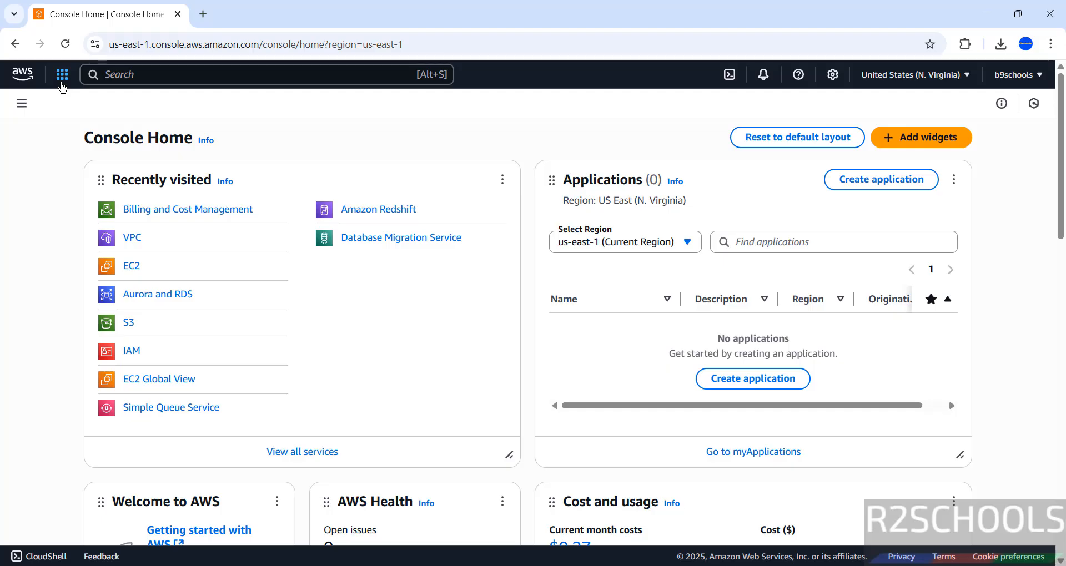
Find the Aurora and RDS service by searching 'rds' in the console, and open it
left_click(62, 74)
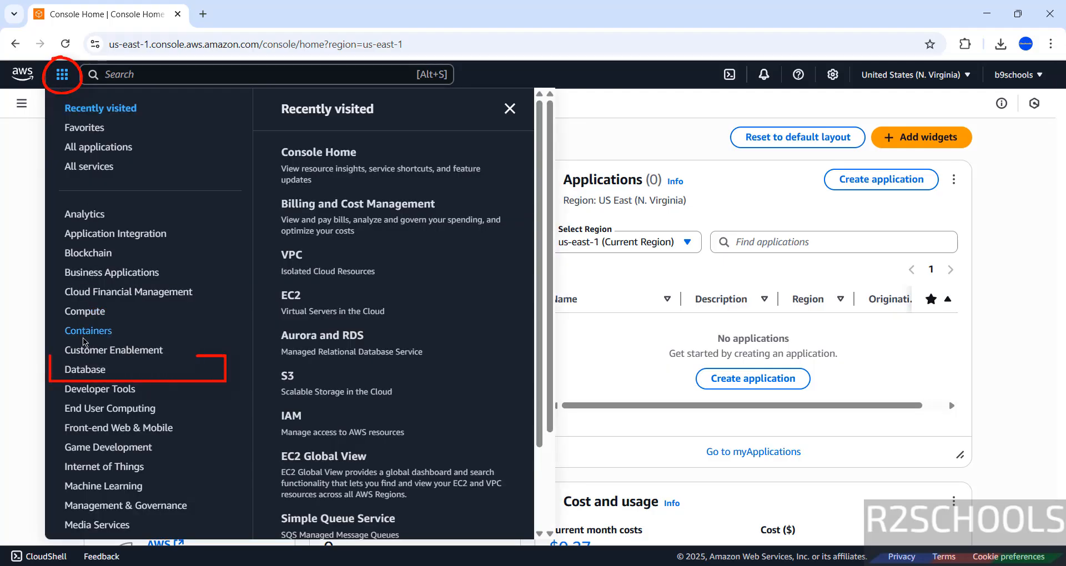
left_click(86, 371)
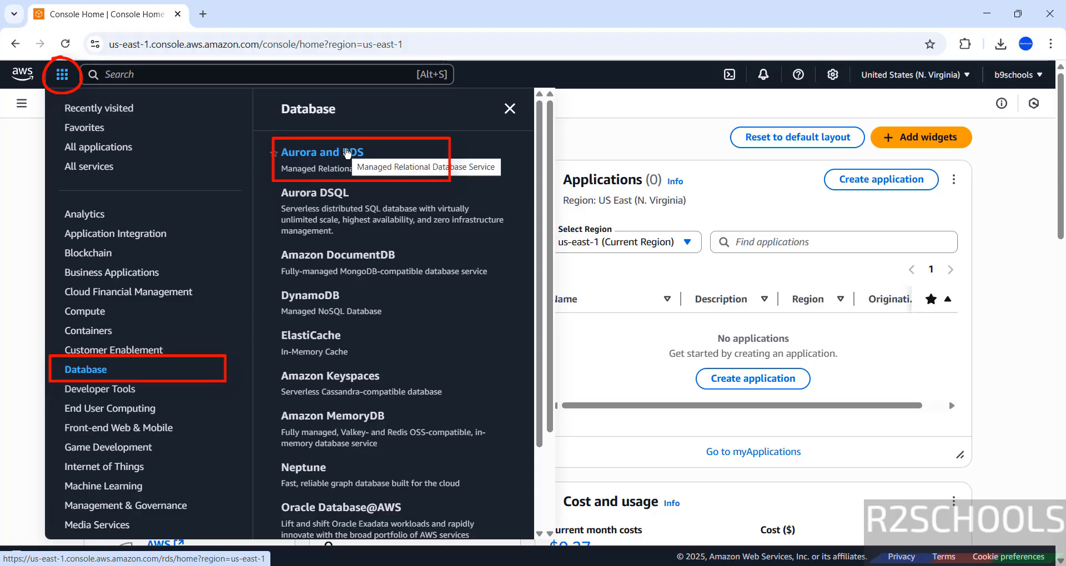
left_click(27, 192)
left_click(152, 76)
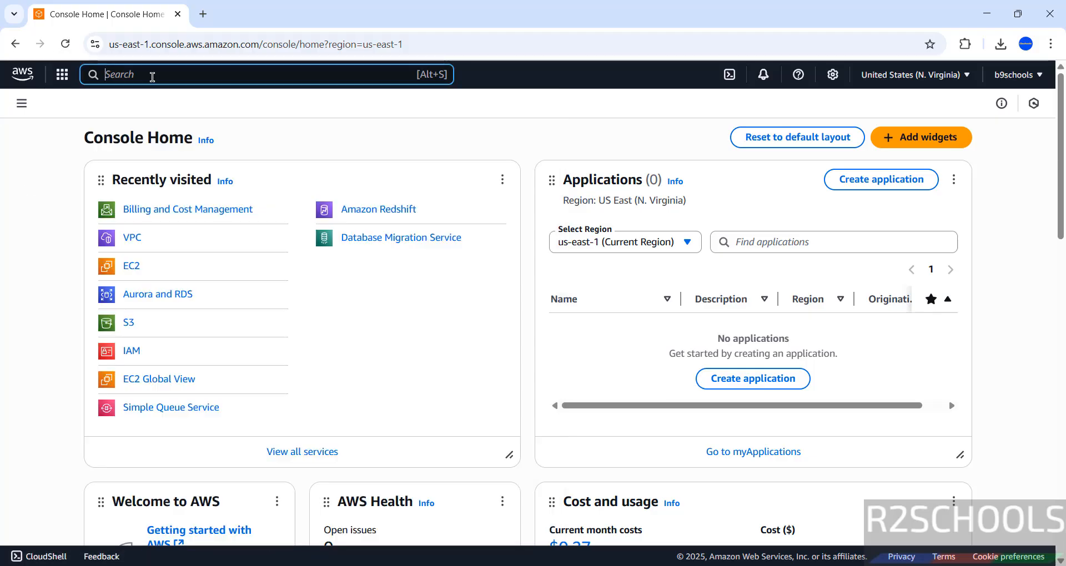
type("rds")
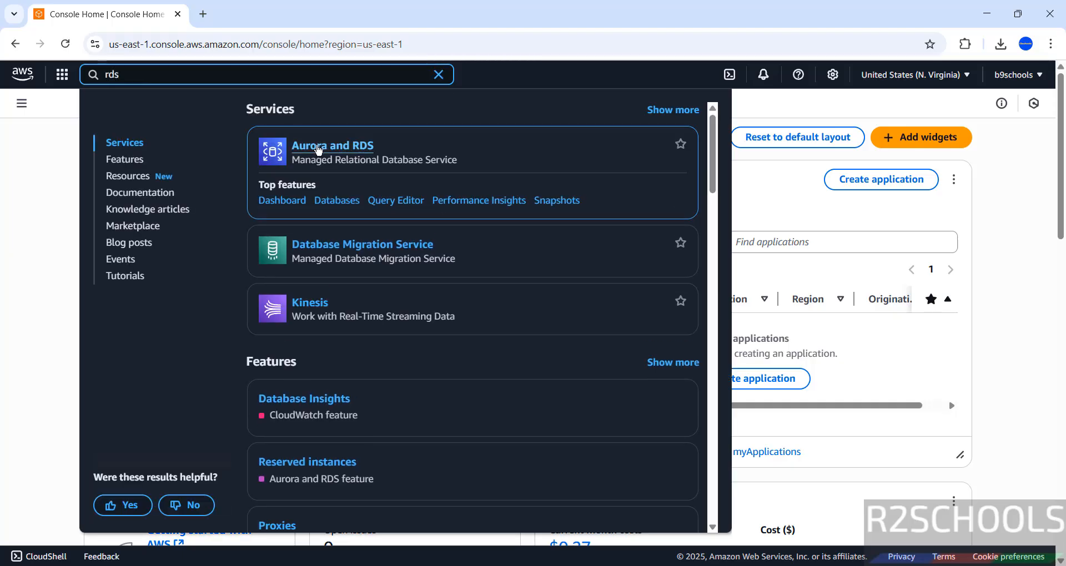
left_click(352, 150)
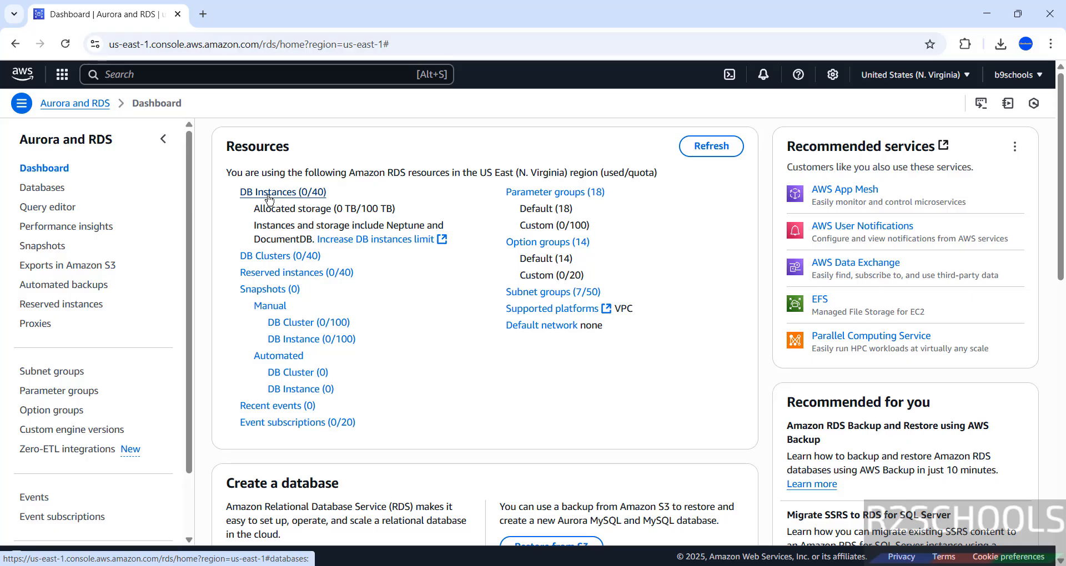
Go to the DB Instances list and start a new database with Create database
left_click(269, 197)
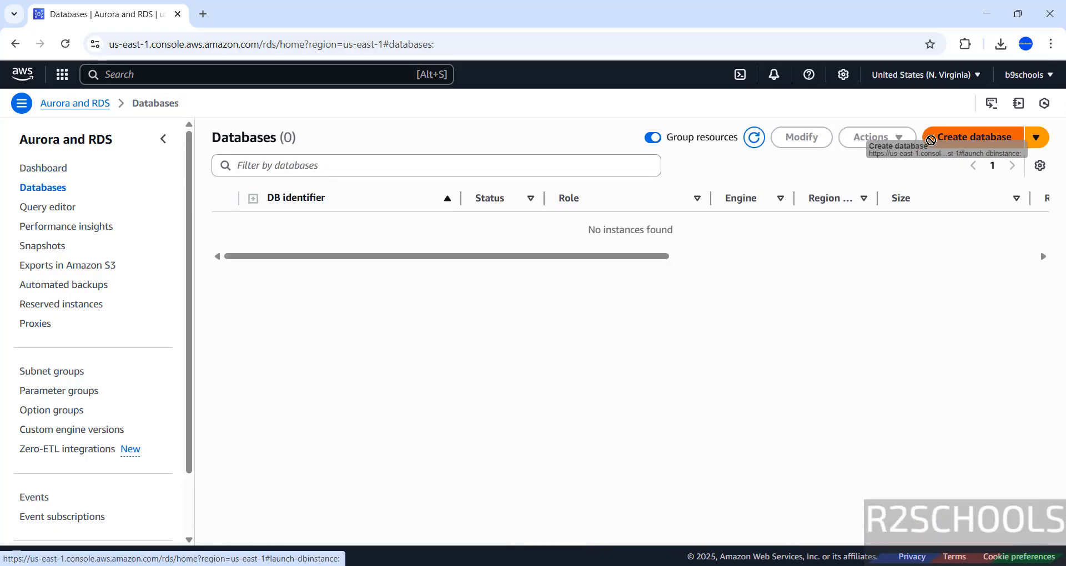
left_click(924, 145)
scroll(404, 304, "down", 1)
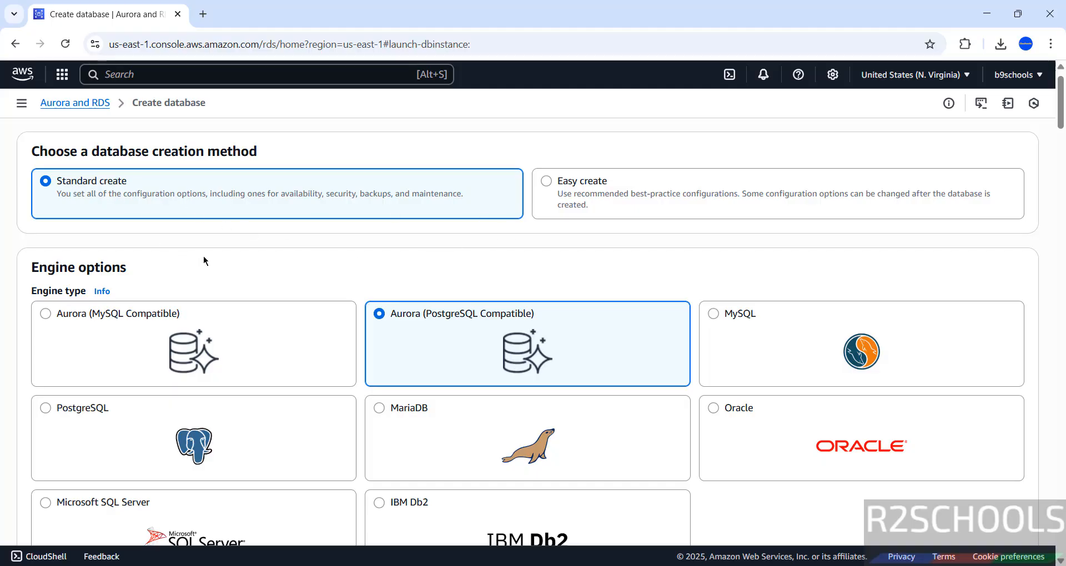
Pick MySQL as the engine type and MySQL 8.4.5 as the engine version
scroll(203, 260, "down", 5)
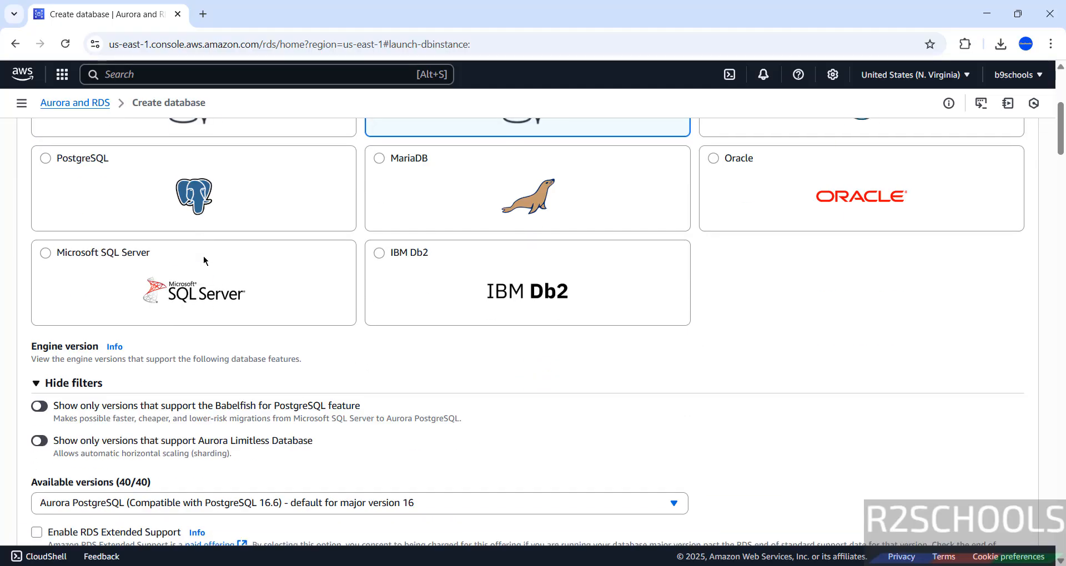
scroll(203, 260, "up", 3)
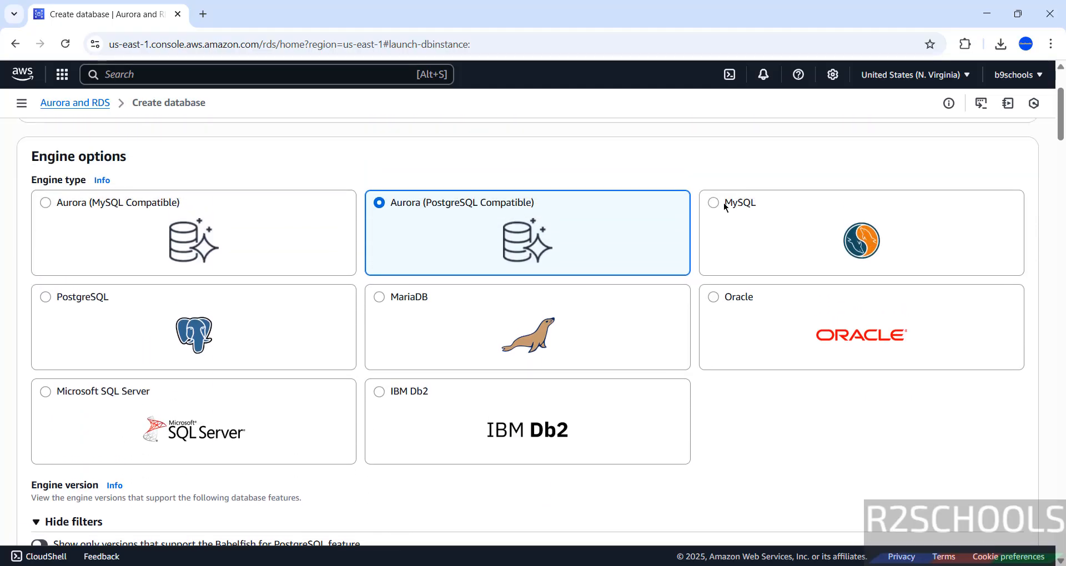
left_click(712, 208)
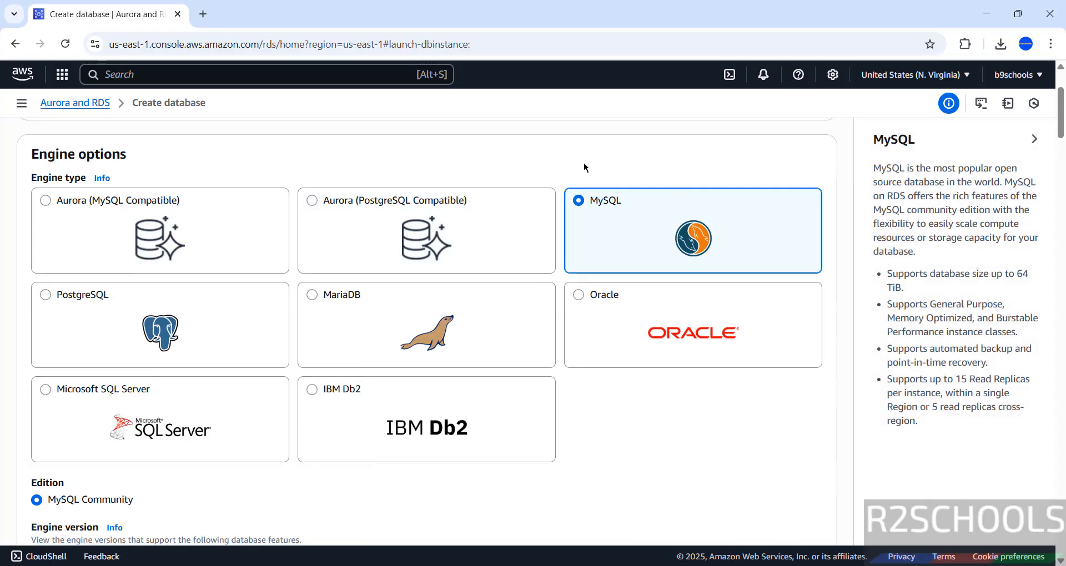
scroll(584, 166, "down", 3)
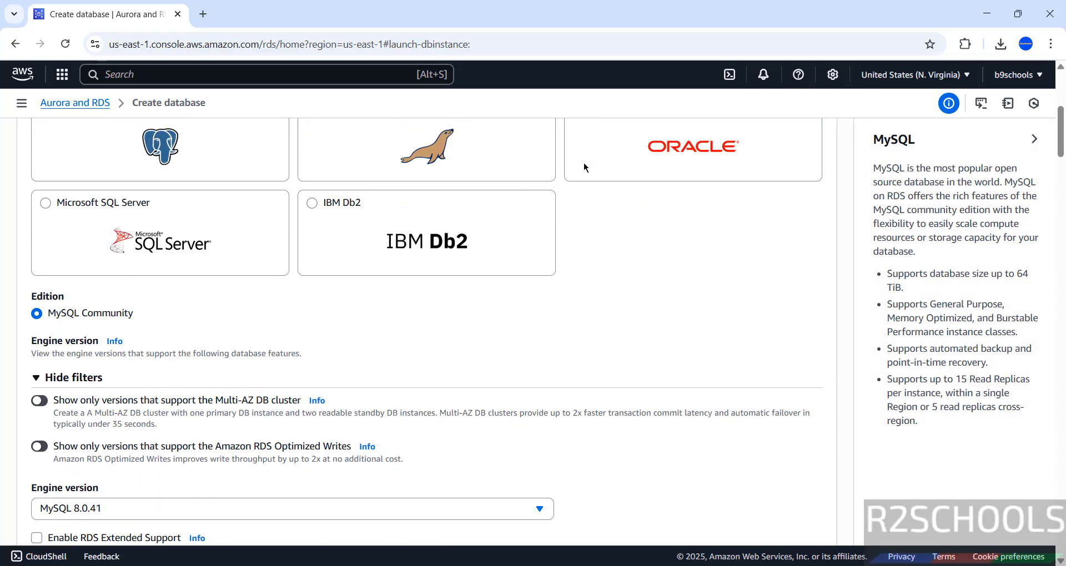
scroll(584, 166, "down", 2)
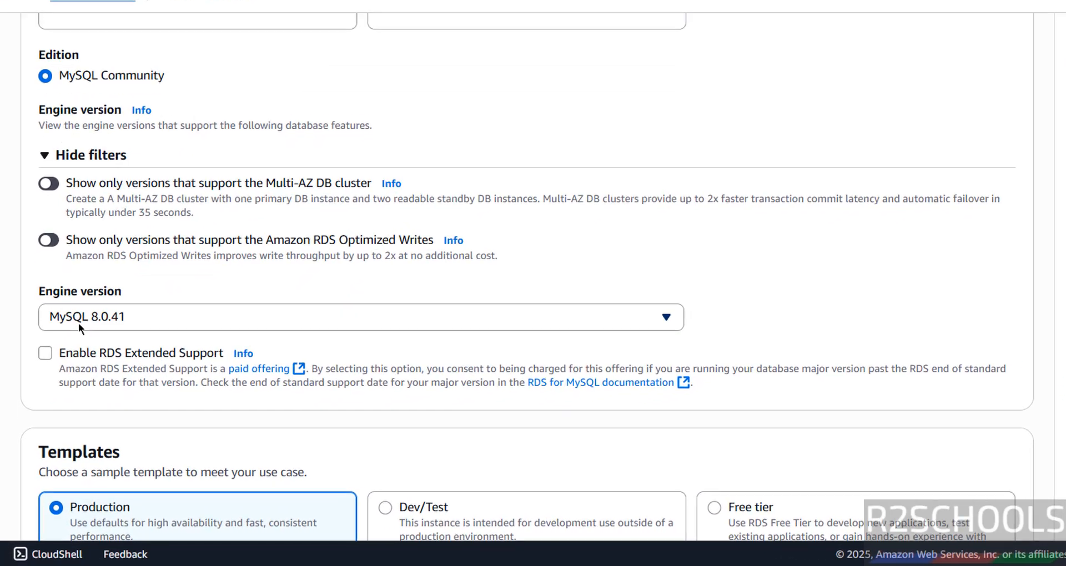
left_click(64, 368)
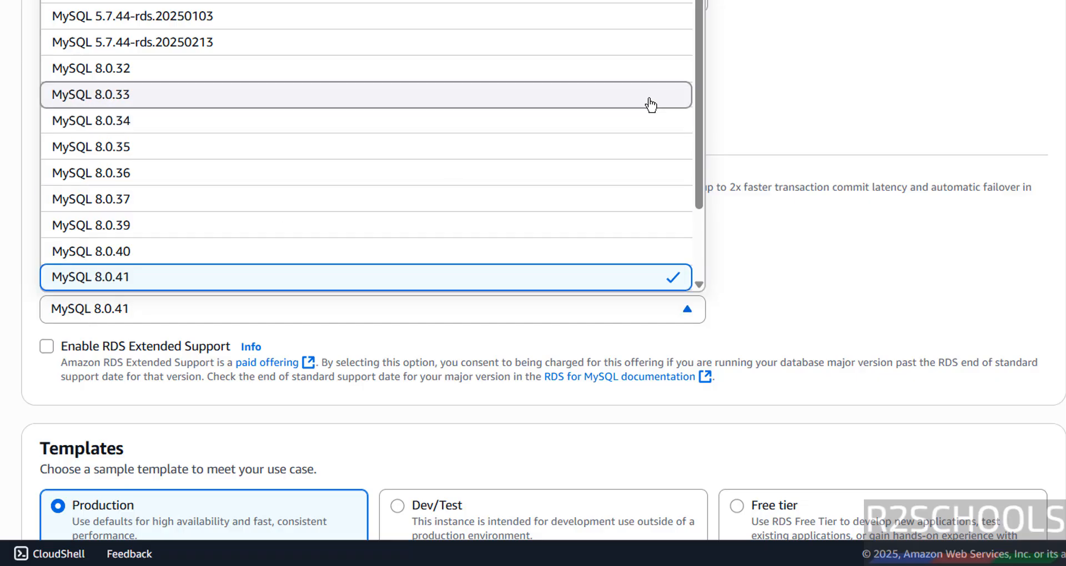
left_click_drag(700, 97, 687, 205)
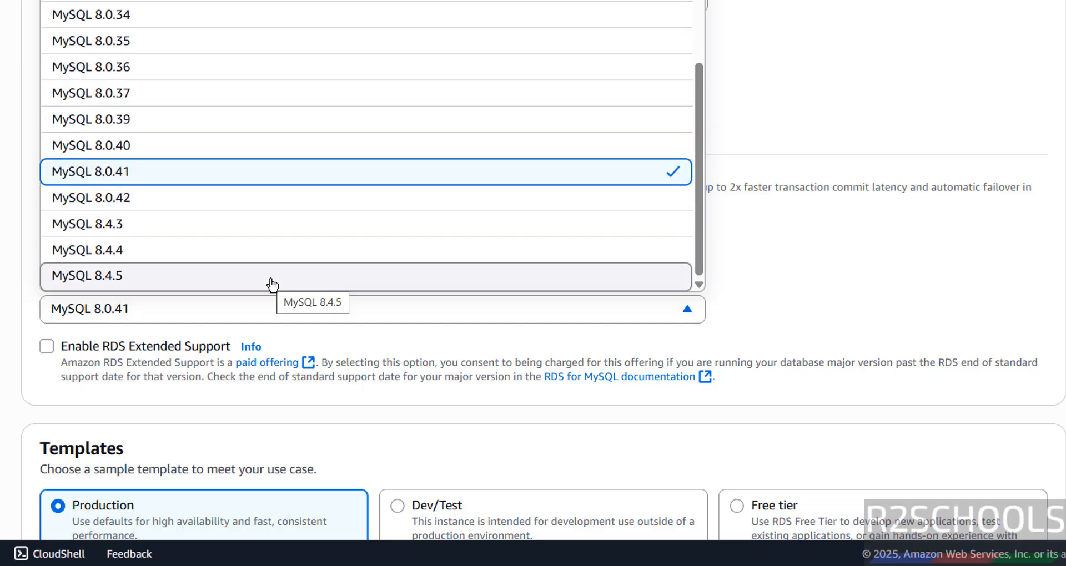
left_click(272, 277)
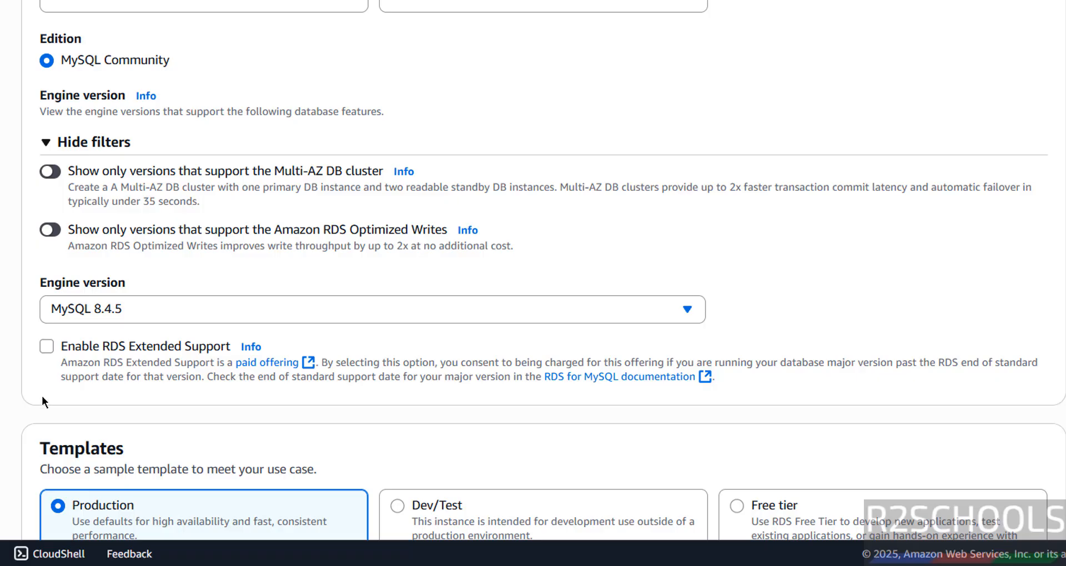
scroll(43, 401, "down", 4)
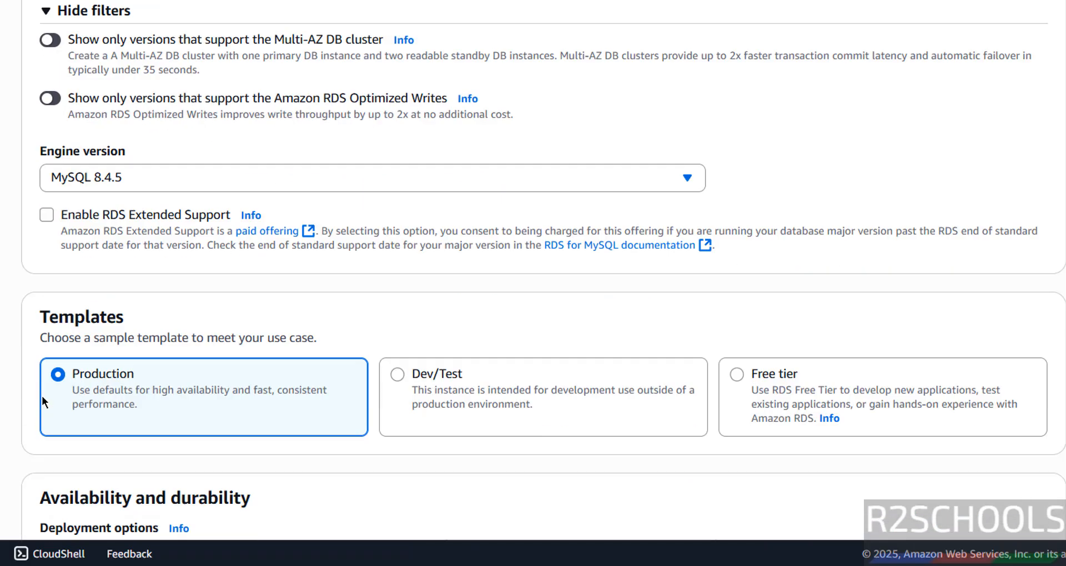
Choose the Free tier template, giving a Single-AZ deployment with one DB instance
scroll(43, 401, "down", 3)
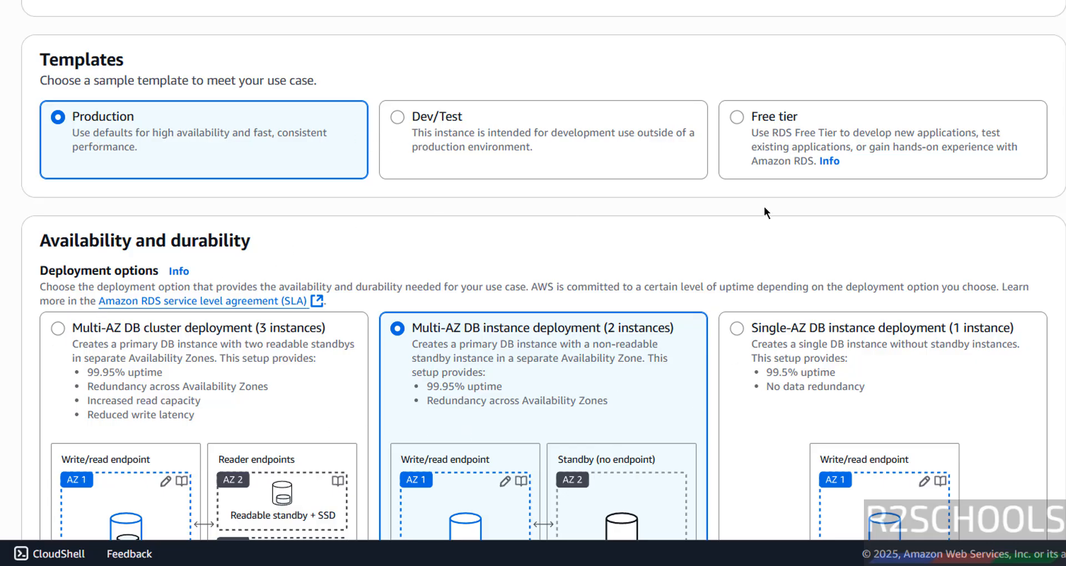
left_click(739, 133)
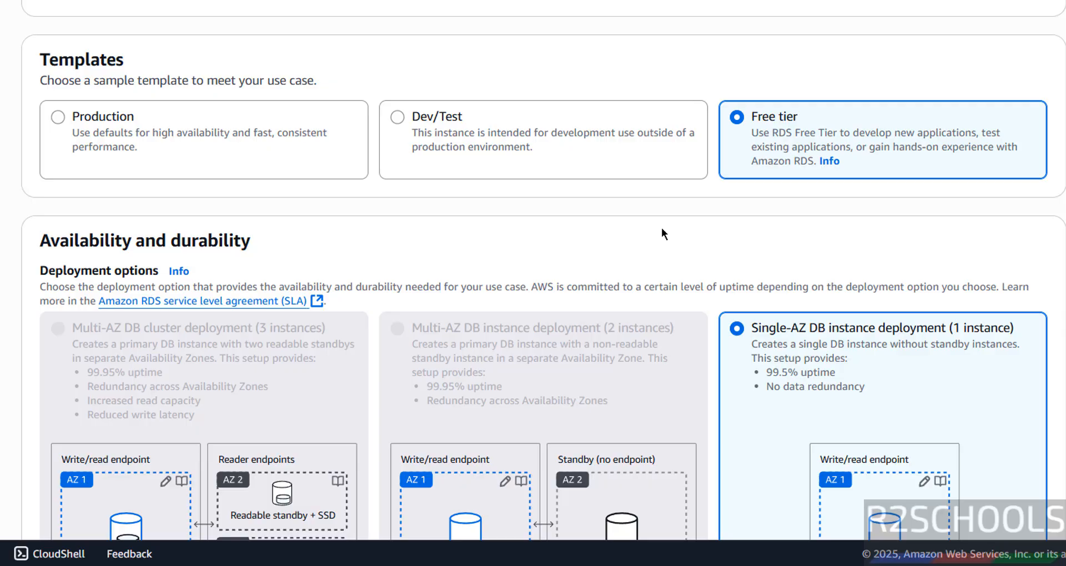
scroll(661, 228, "down", 8)
scroll(661, 228, "down", 3)
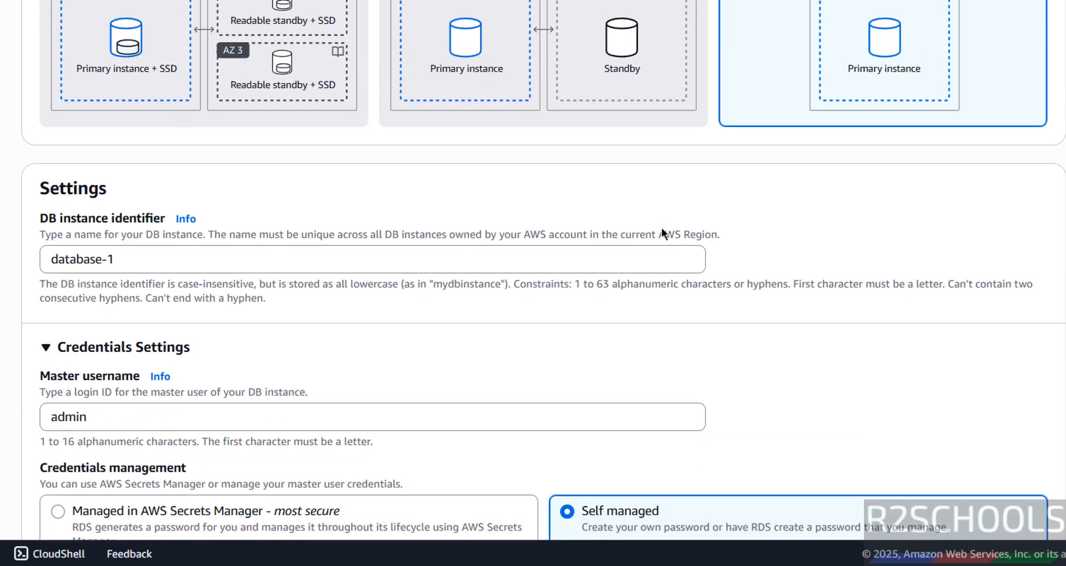
Replace the identifier database-1 with awsrdsmysql93, leaving master username admin unchanged
left_click(144, 118)
key("ctrl+a")
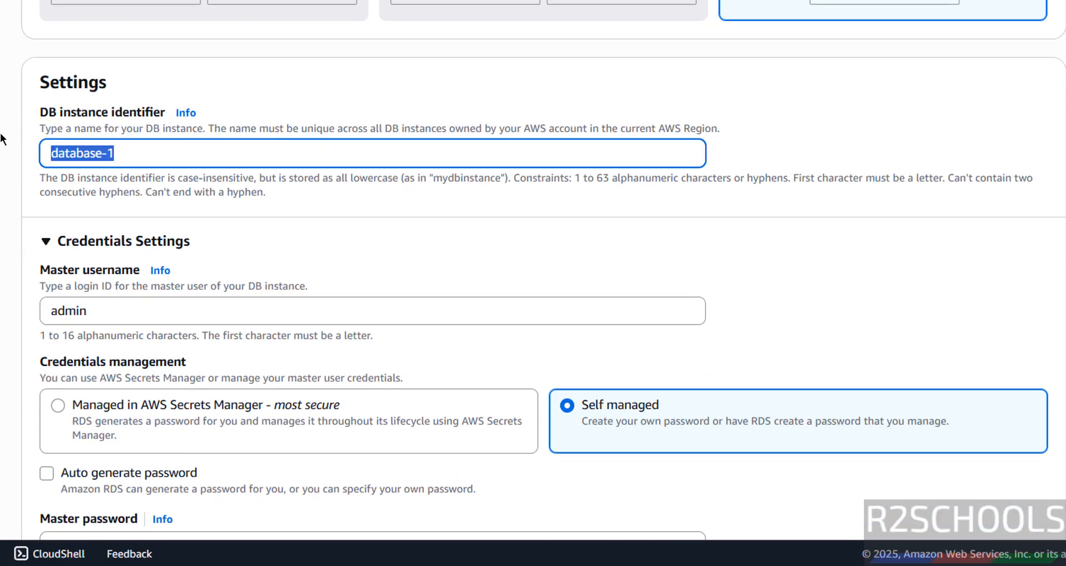
left_click(291, 47)
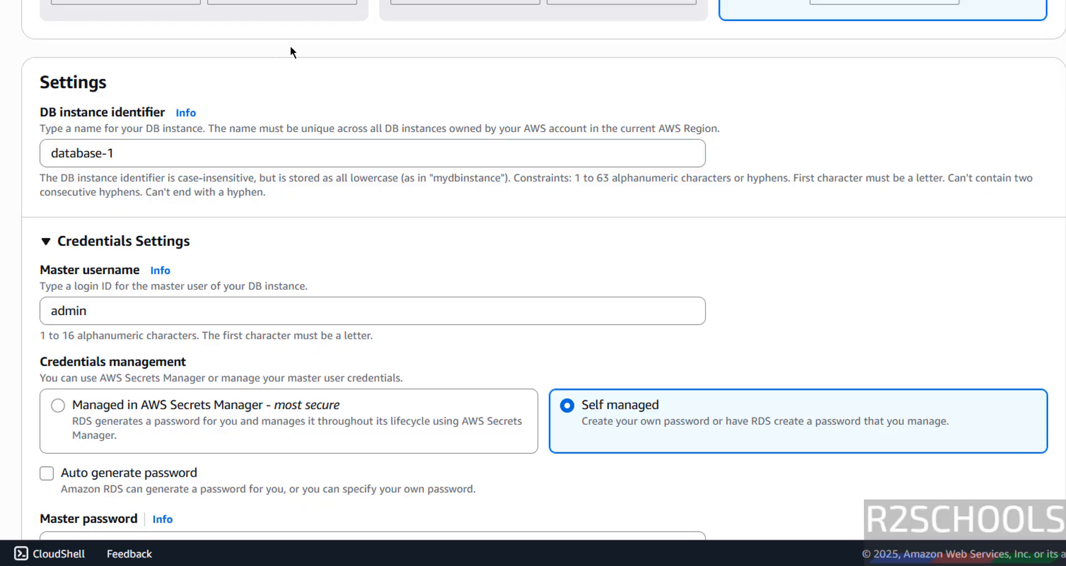
left_click(173, 148)
key("ctrl+a")
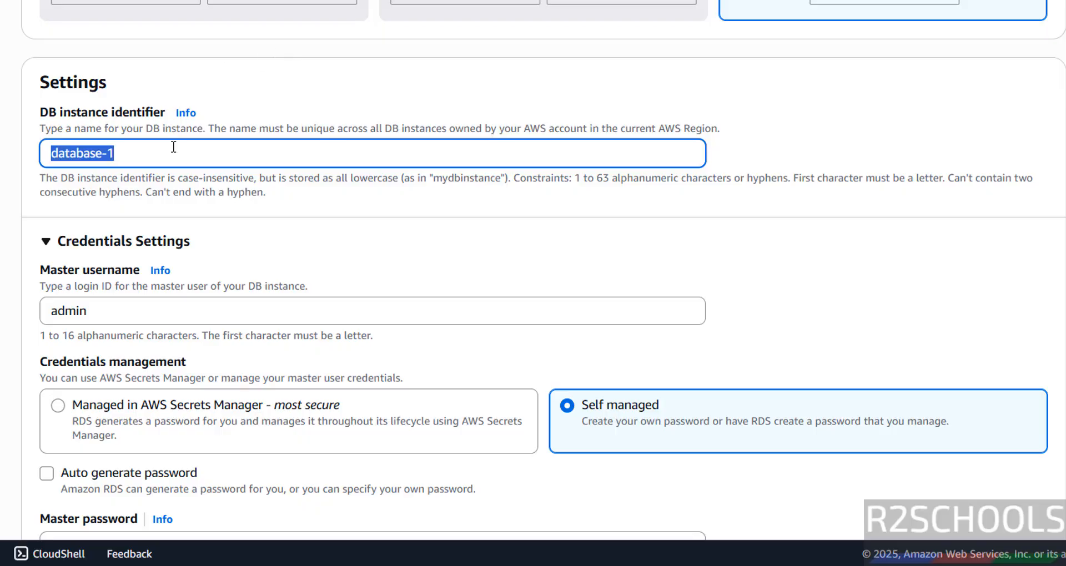
key("BackSpace")
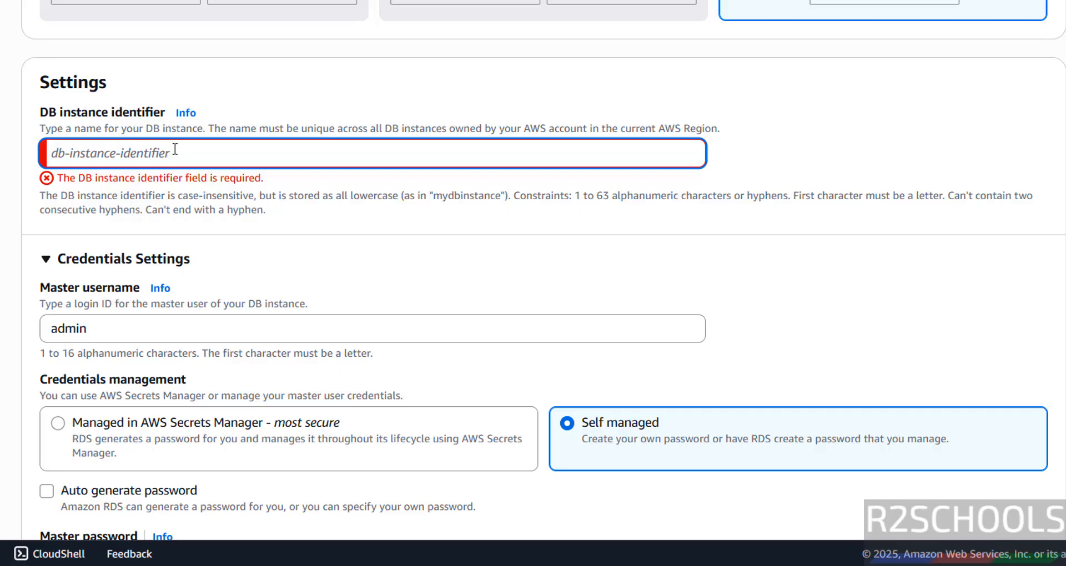
type("awsrdsmysql")
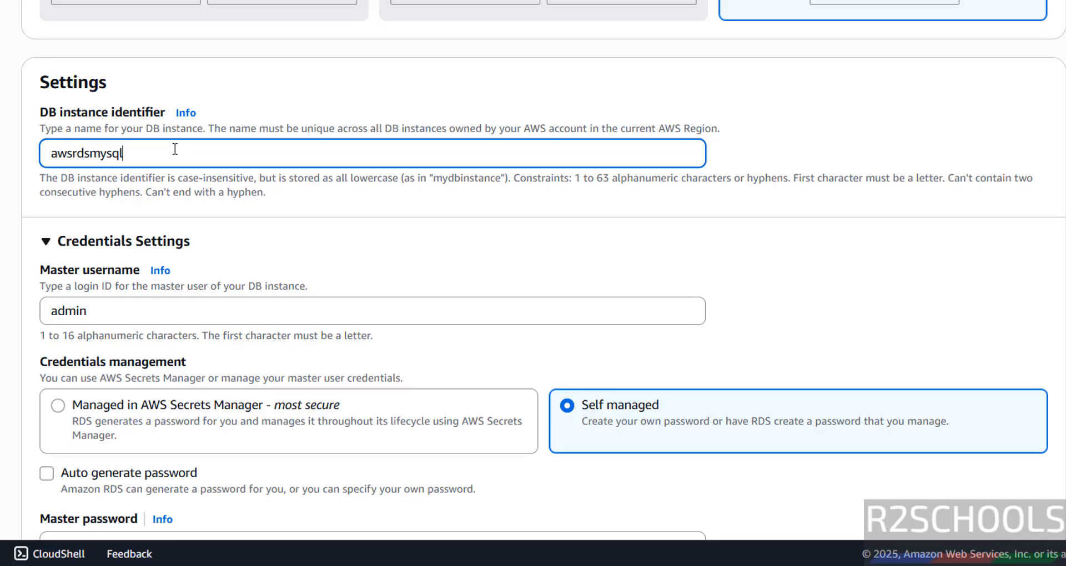
type("93")
left_click_drag(102, 305, 34, 311)
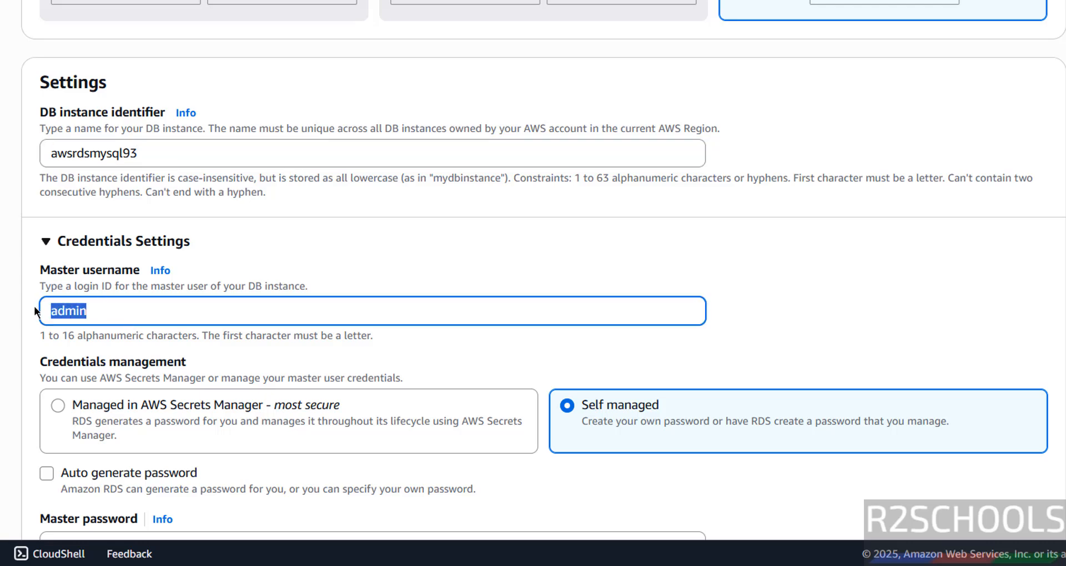
left_click(5, 214)
scroll(7, 215, "down", 3)
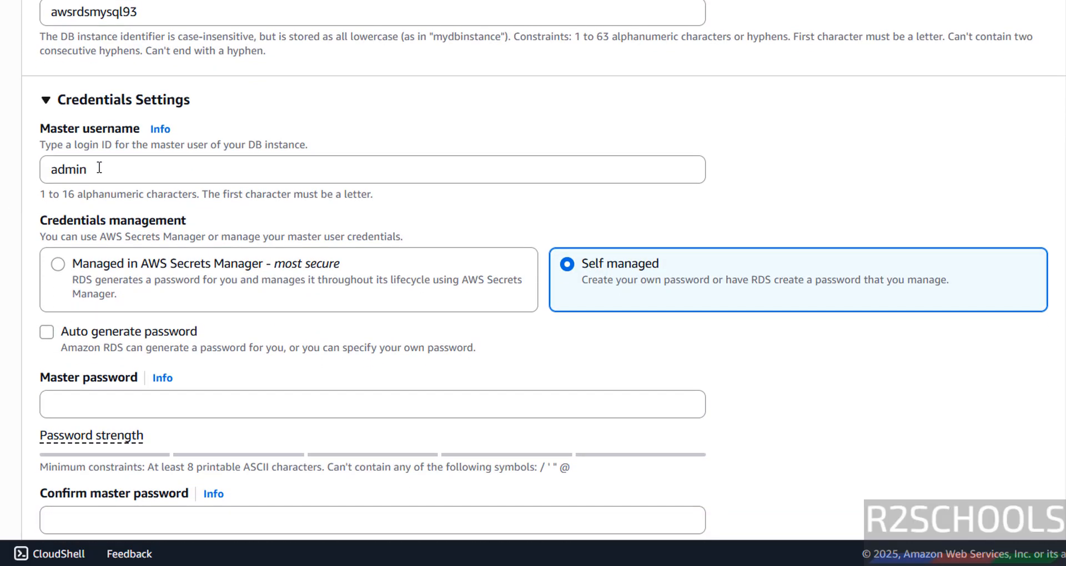
Choose self-managed master credentials instead of AWS Secrets Manager
left_click_drag(98, 167, 43, 168)
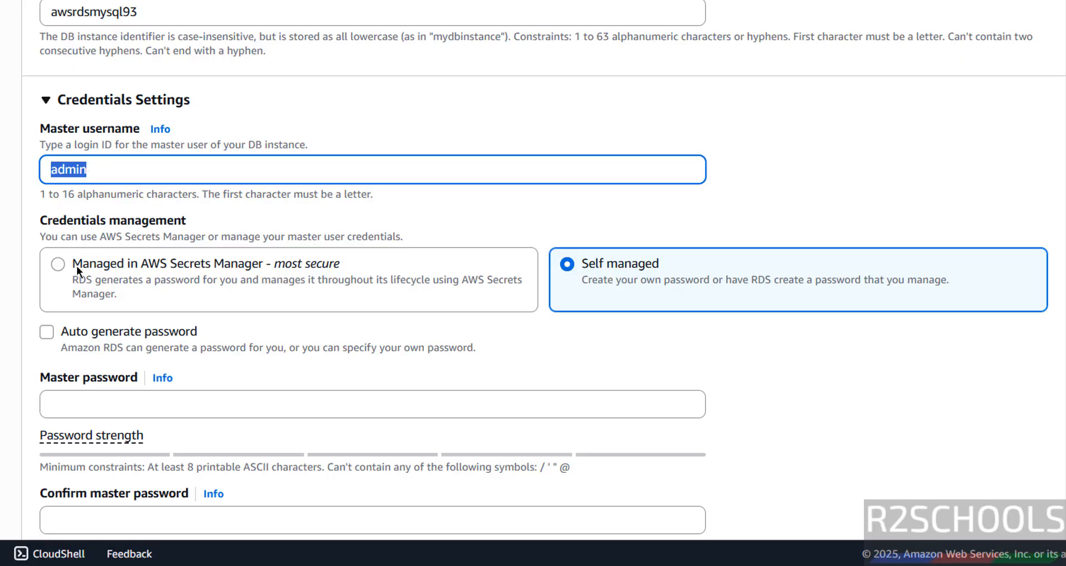
left_click(195, 267)
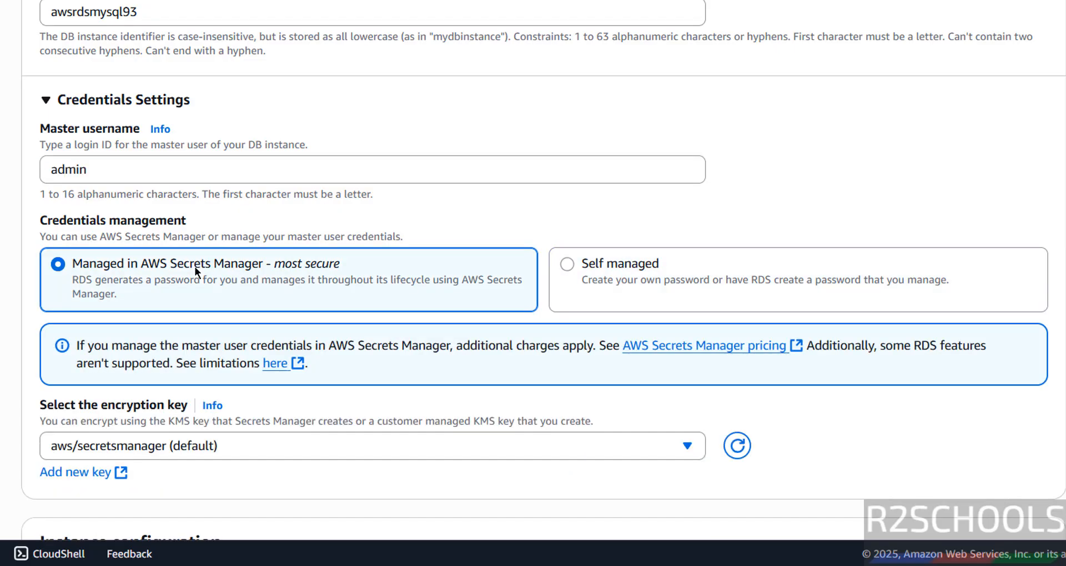
left_click(566, 264)
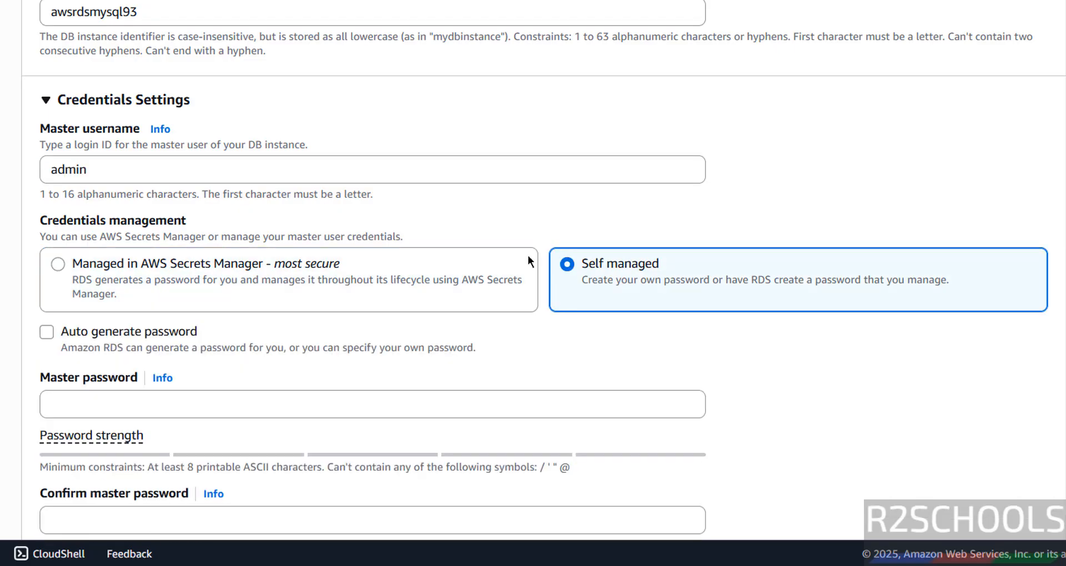
left_click(237, 262)
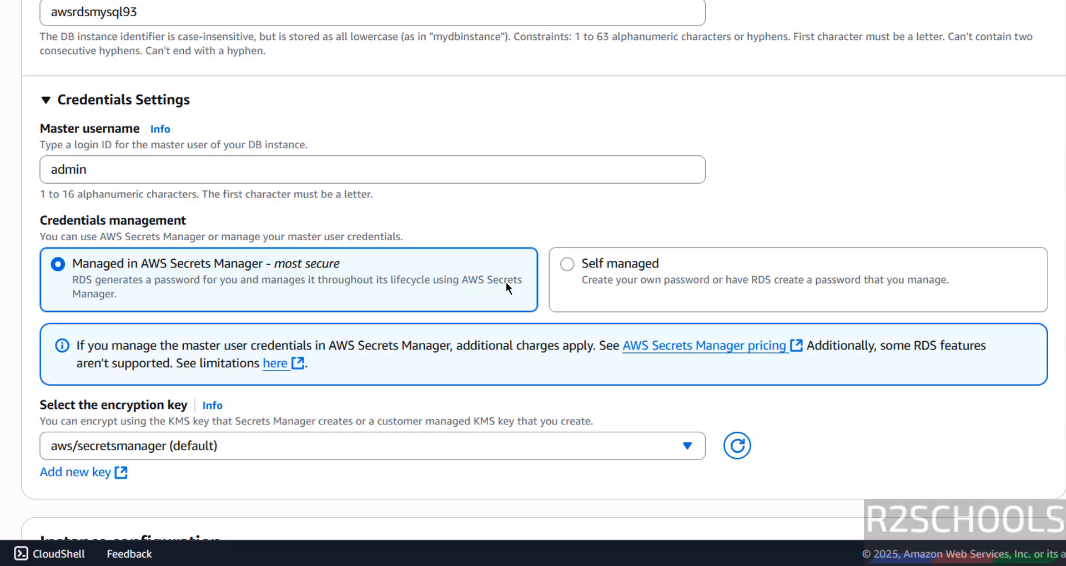
left_click(603, 268)
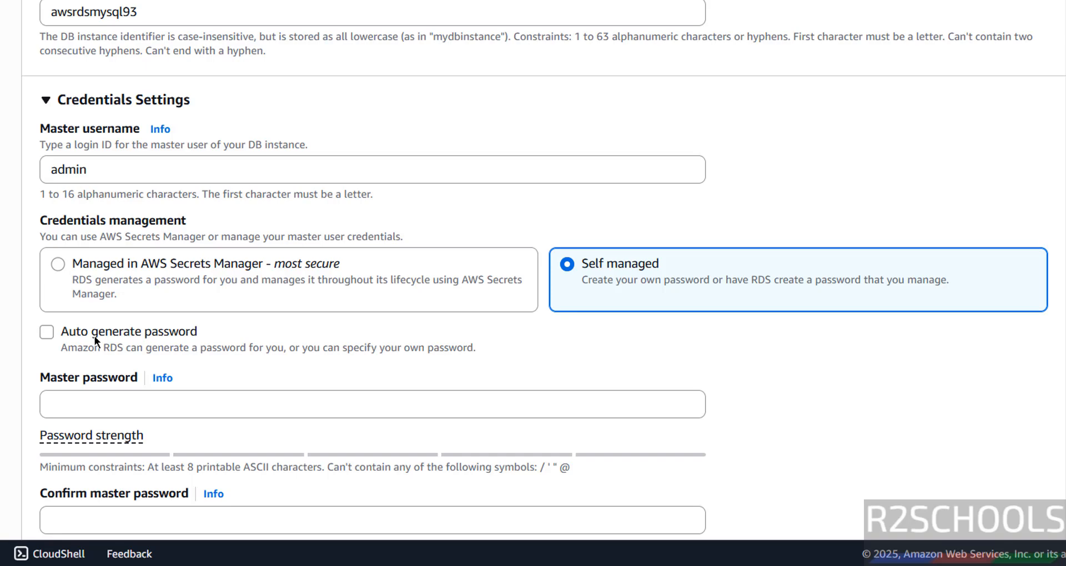
Enter the master password and retype it in the confirmation field
left_click(85, 401)
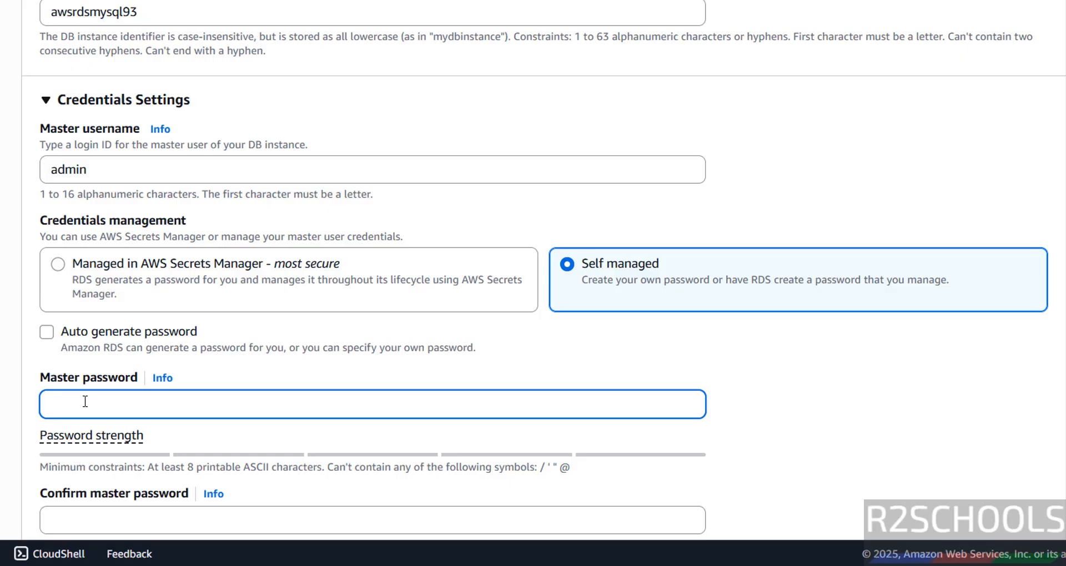
type("admin")
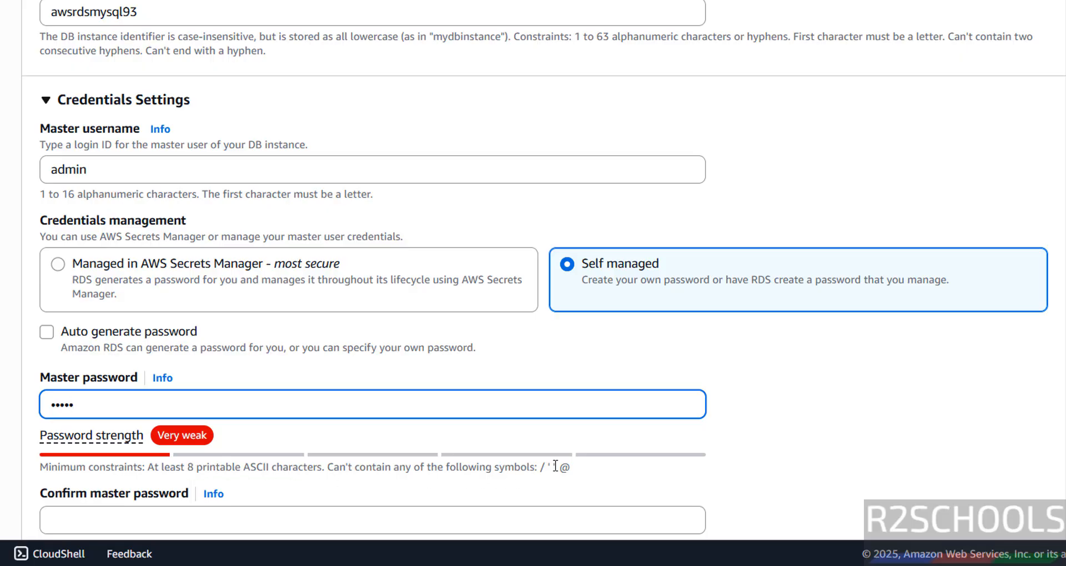
type("1234")
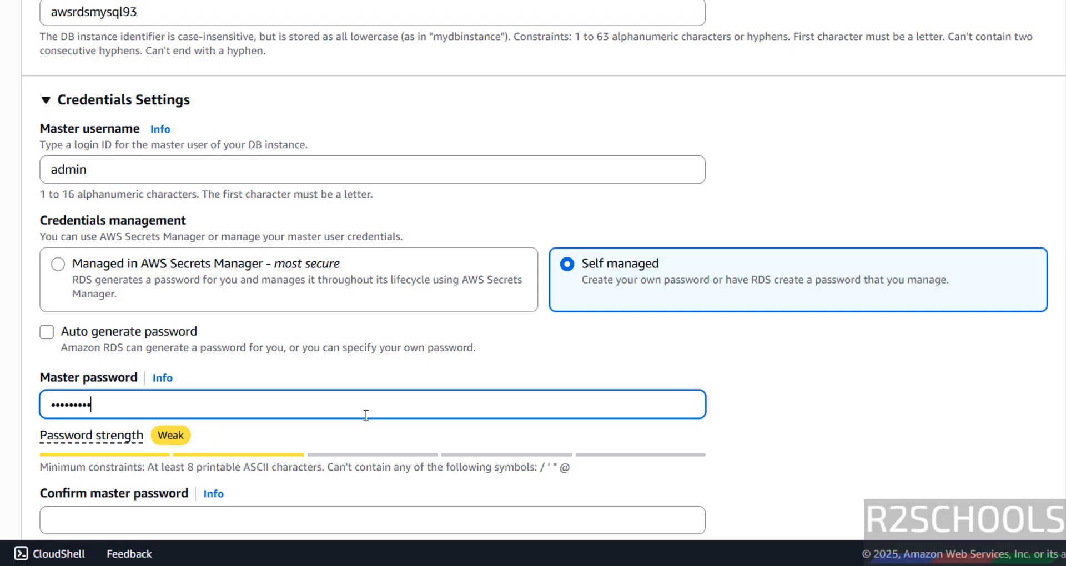
key("Tab")
key("Tab")
type("admin1234")
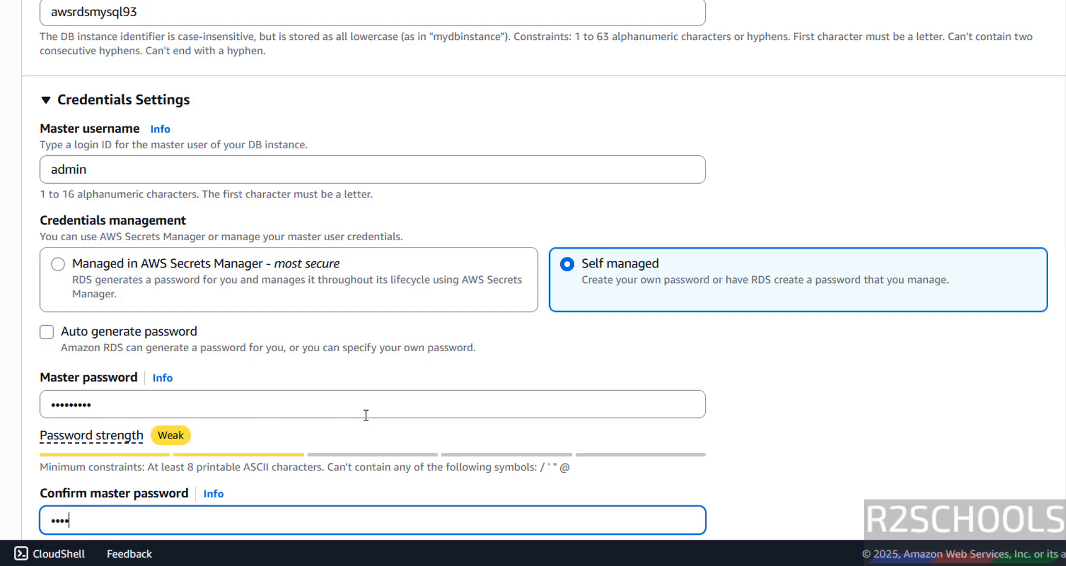
key("Tab")
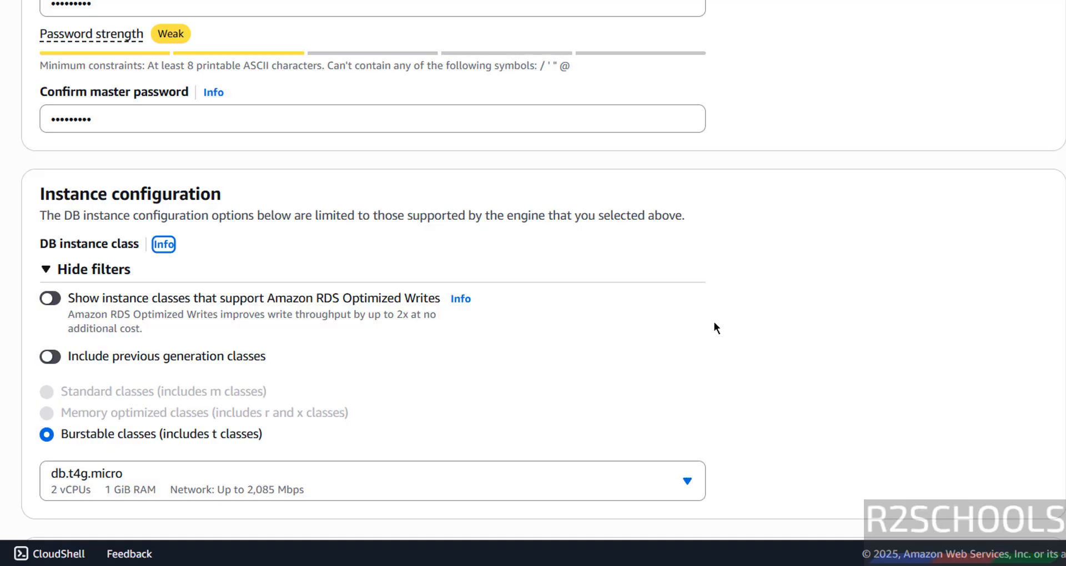
Keep the db.t4g.micro class and 20 GiB of General Purpose SSD (gp2) storage
scroll(690, 147, "down", 5)
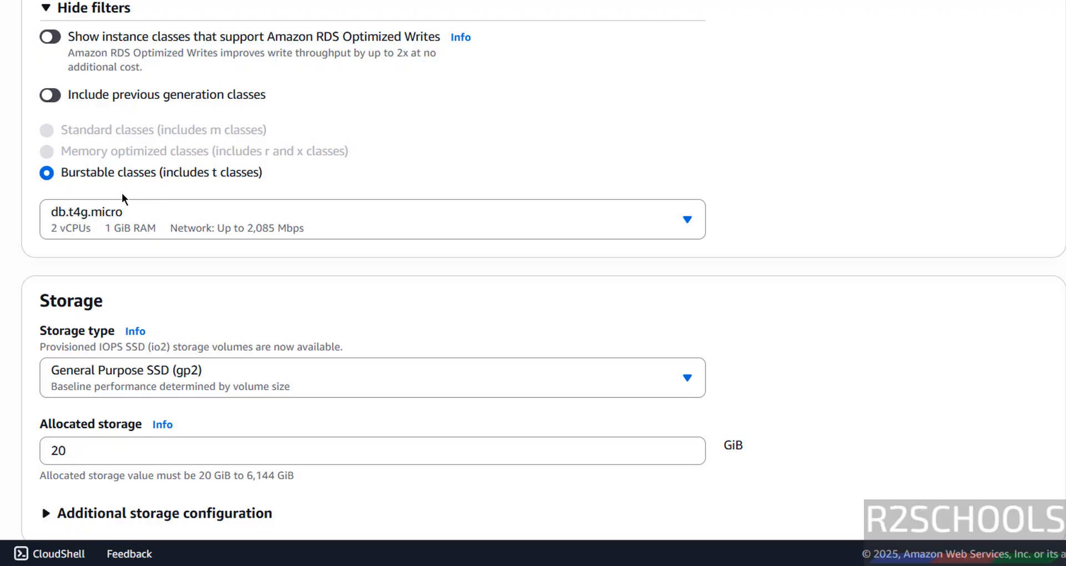
left_click(115, 205)
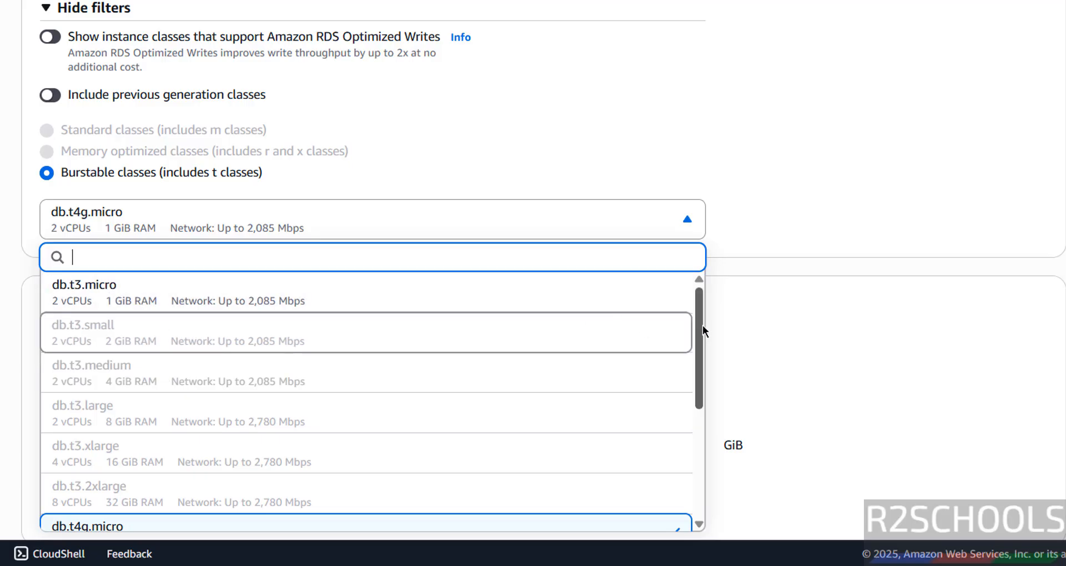
left_click_drag(701, 325, 674, 396)
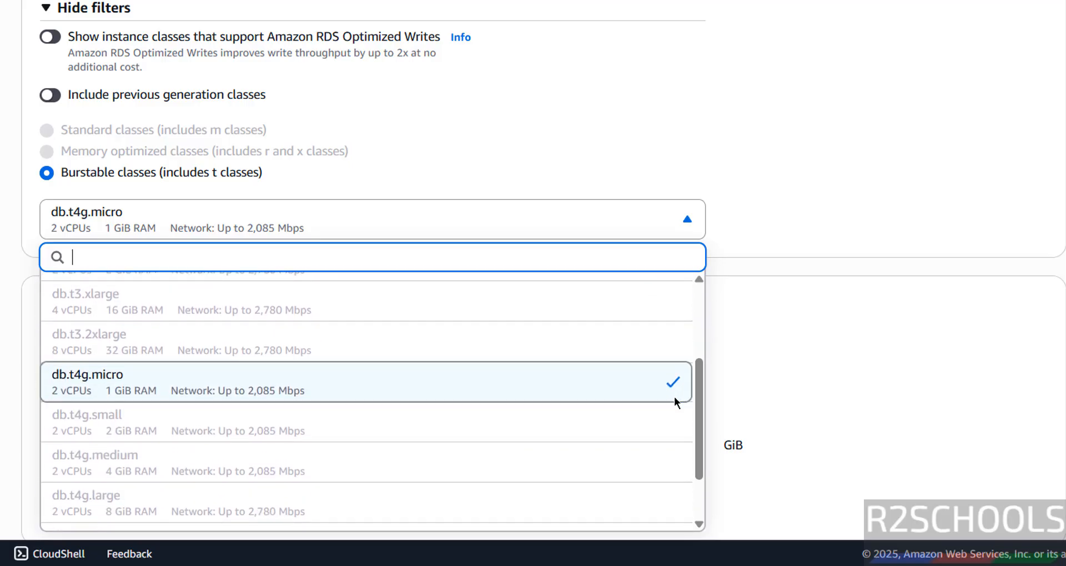
left_click(433, 394)
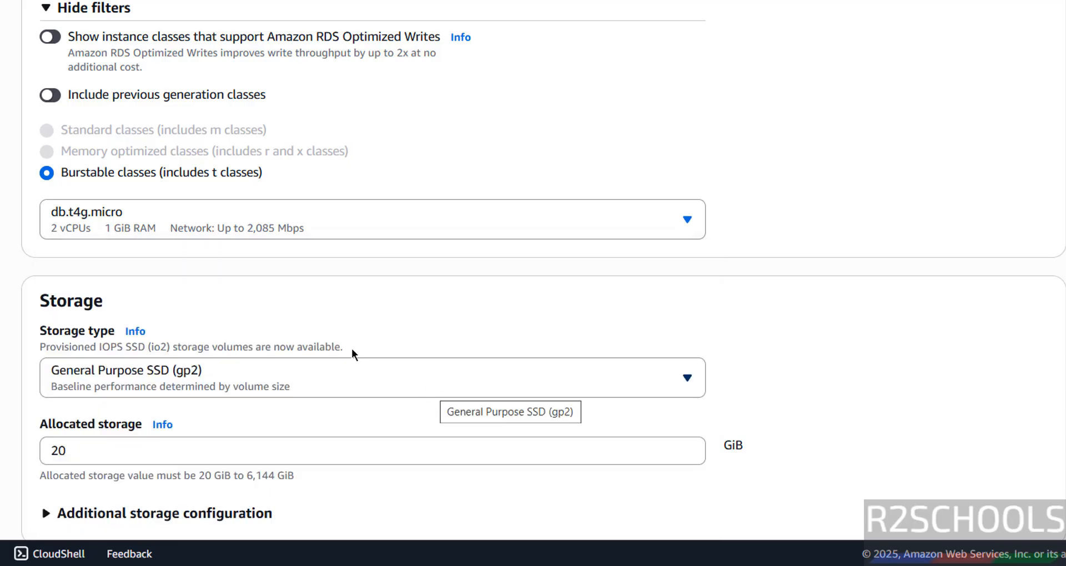
scroll(69, 265, "down", 5)
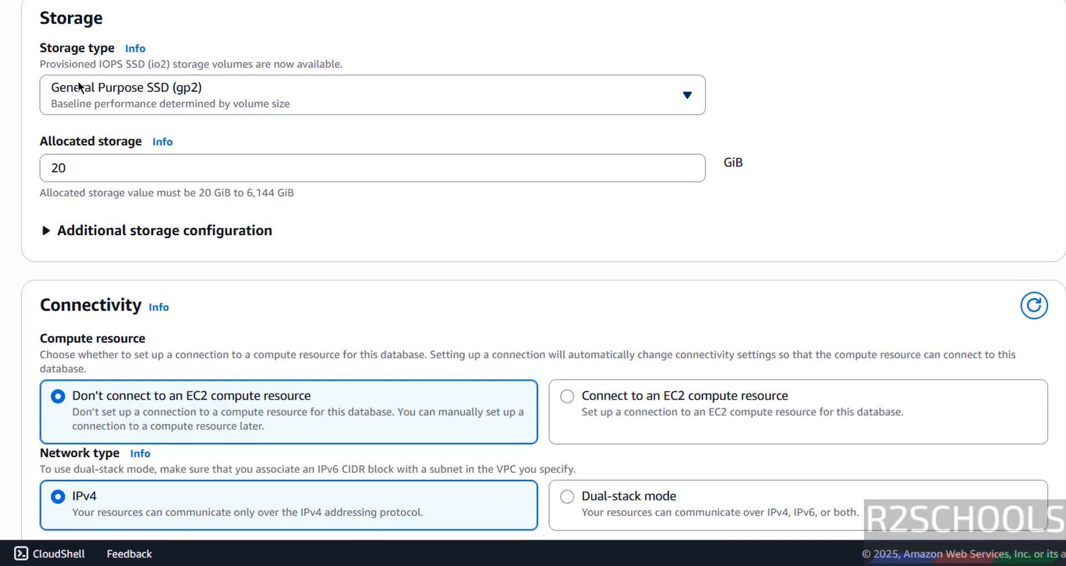
left_click(80, 86)
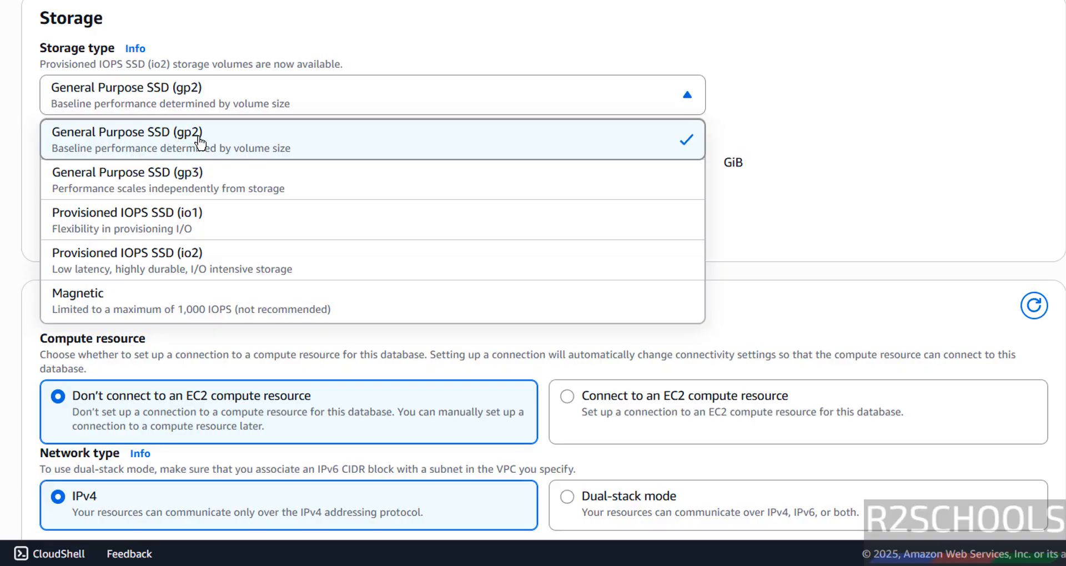
left_click(28, 194)
double_click(47, 169)
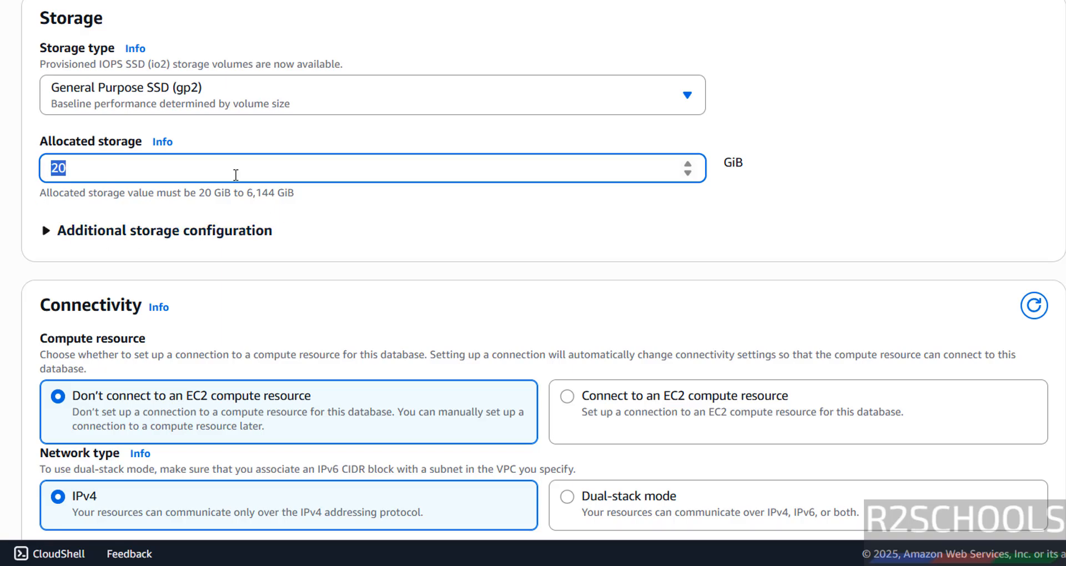
Disable storage autoscaling under Additional storage configuration
left_click(105, 233)
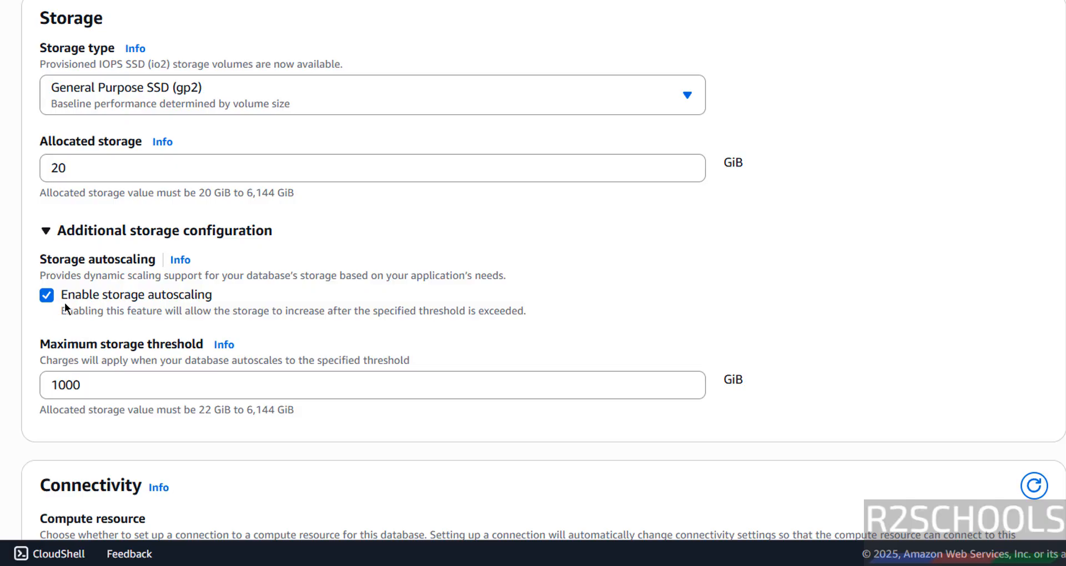
left_click(48, 295)
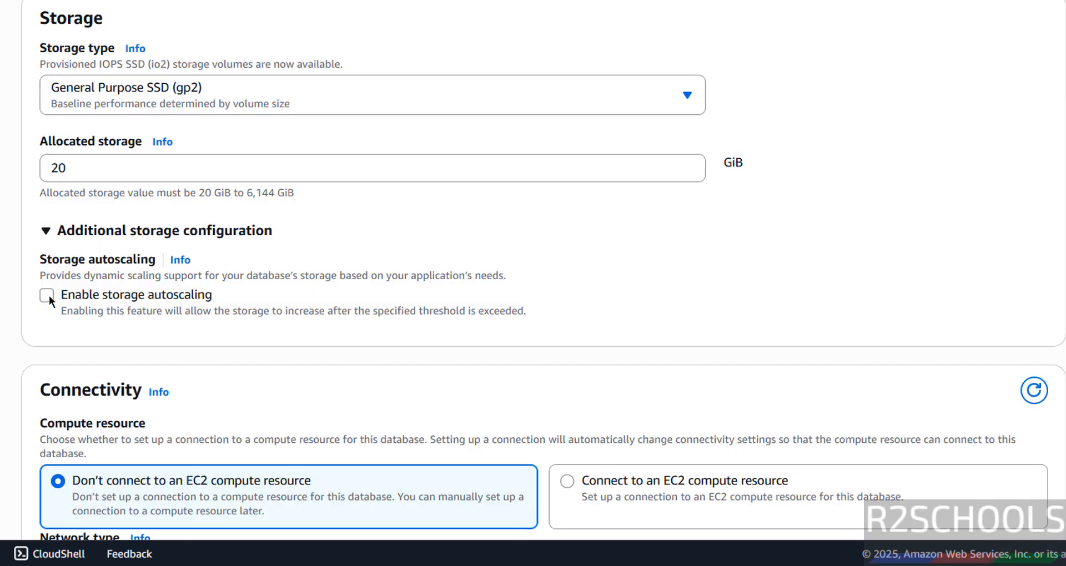
left_click(49, 295)
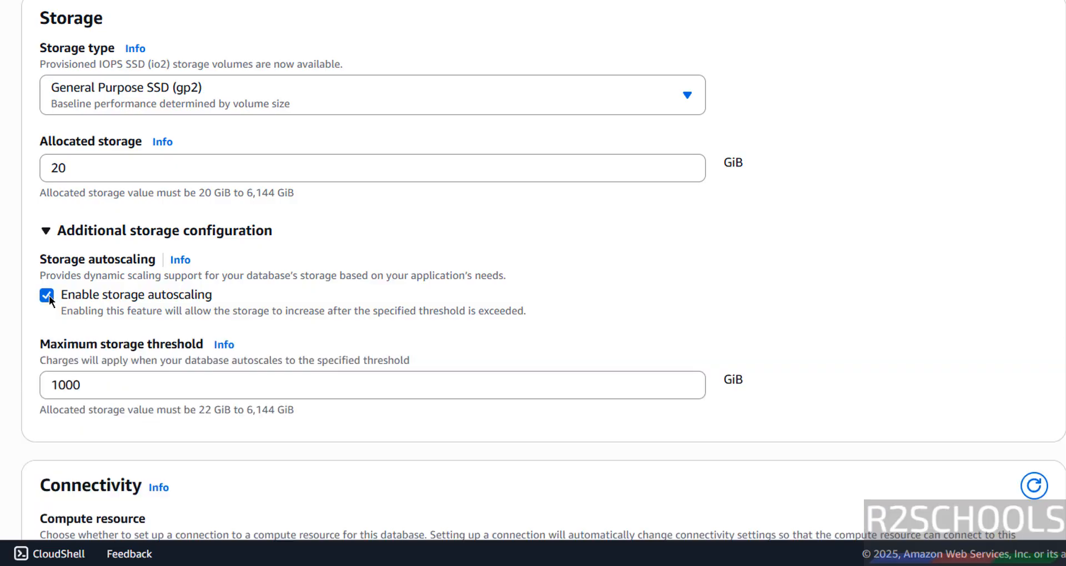
left_click(49, 295)
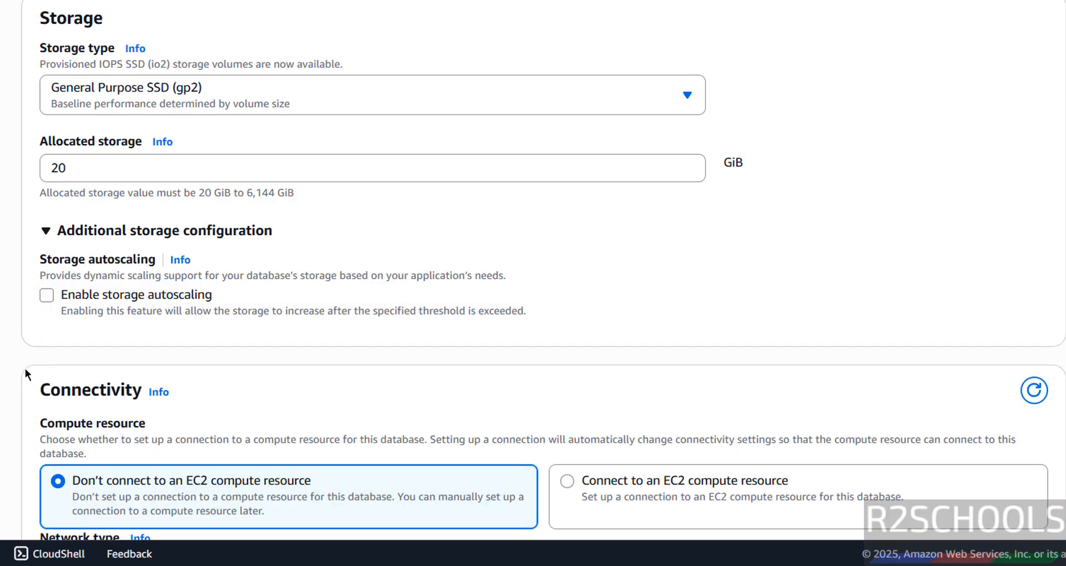
Keep a new VPC and new DB subnet group, and make the database publicly accessible
scroll(16, 358, "down", 7)
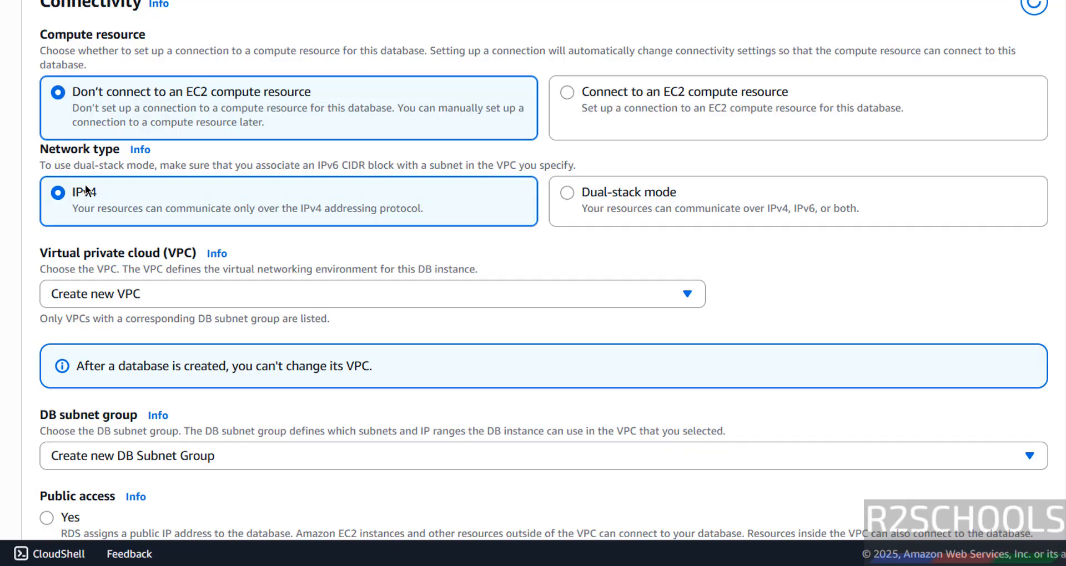
left_click(145, 295)
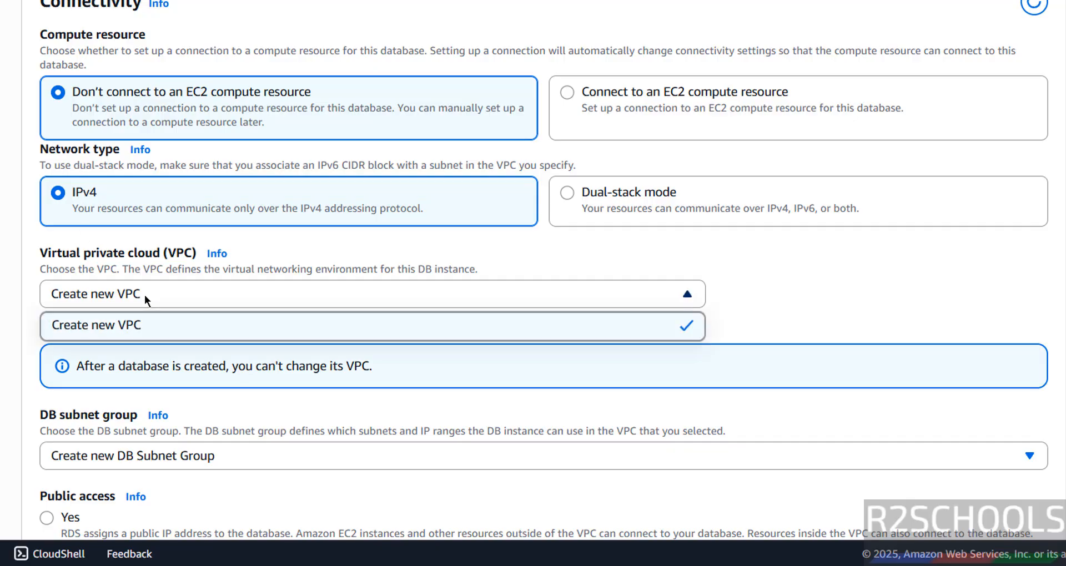
left_click(145, 295)
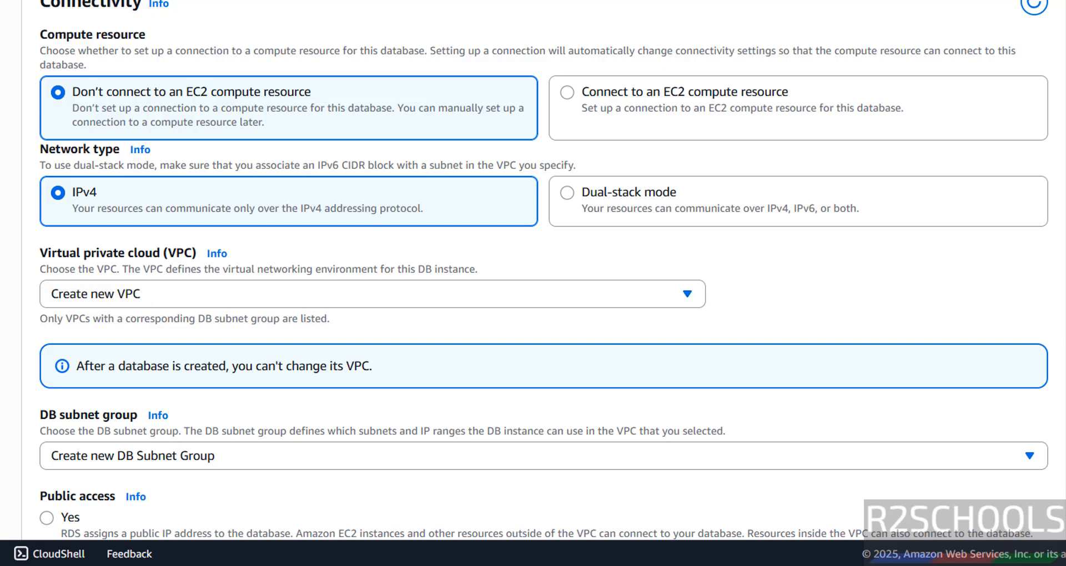
left_click(176, 294)
left_click(176, 295)
left_click(176, 295)
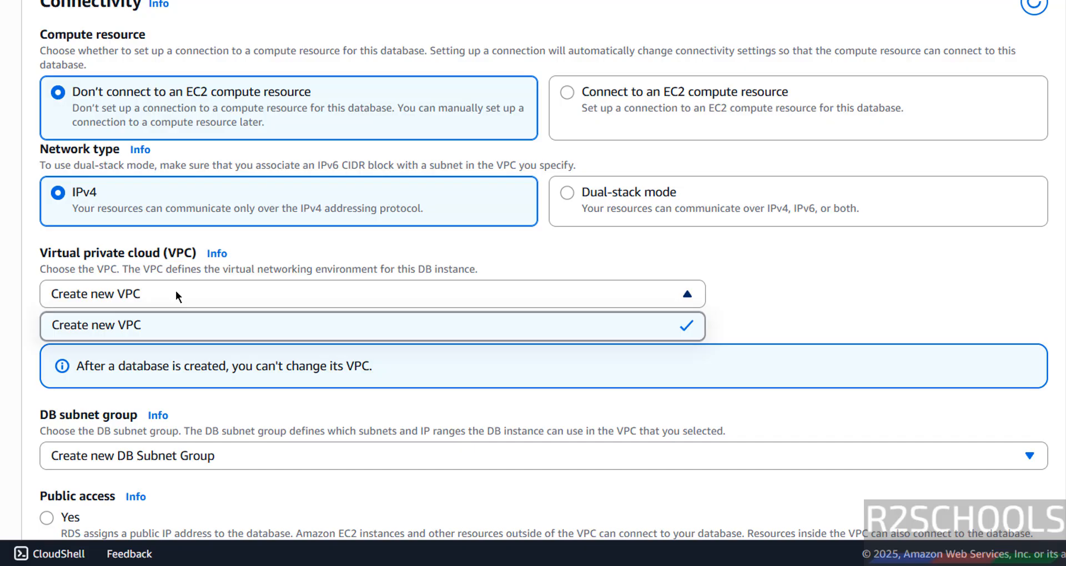
left_click(176, 293)
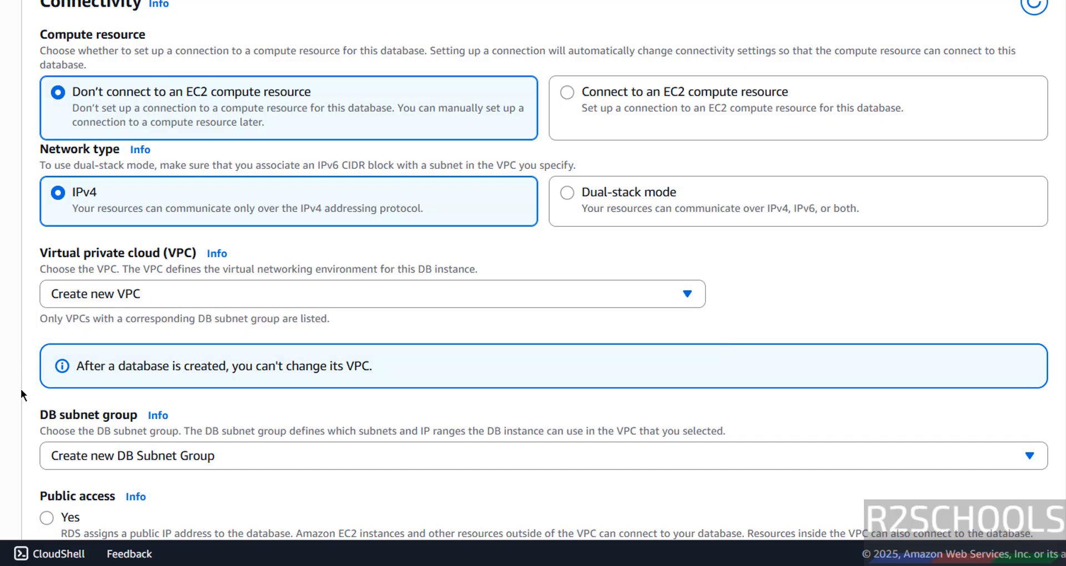
scroll(22, 394, "down", 4)
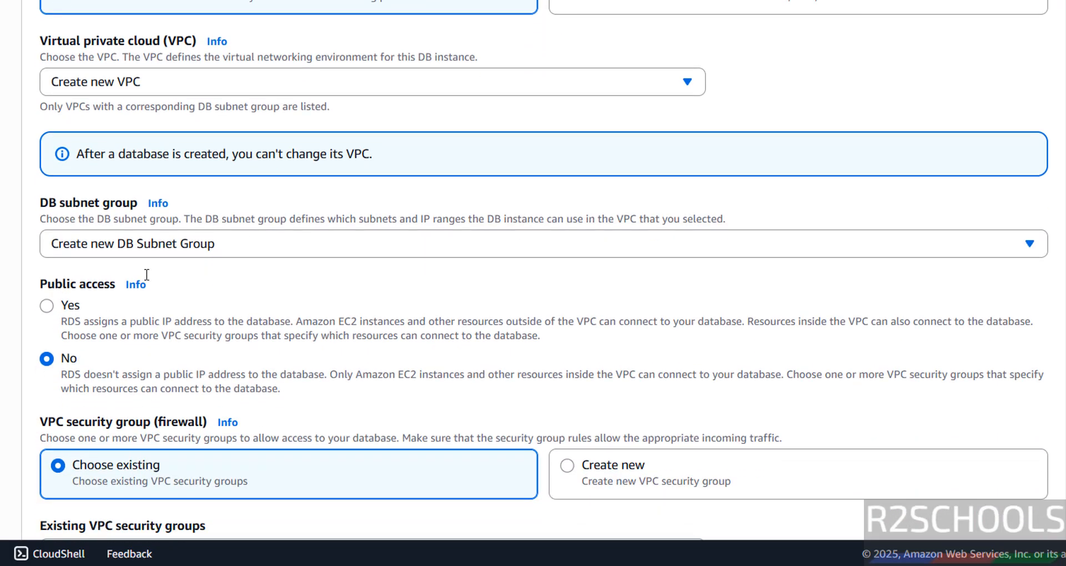
left_click(160, 250)
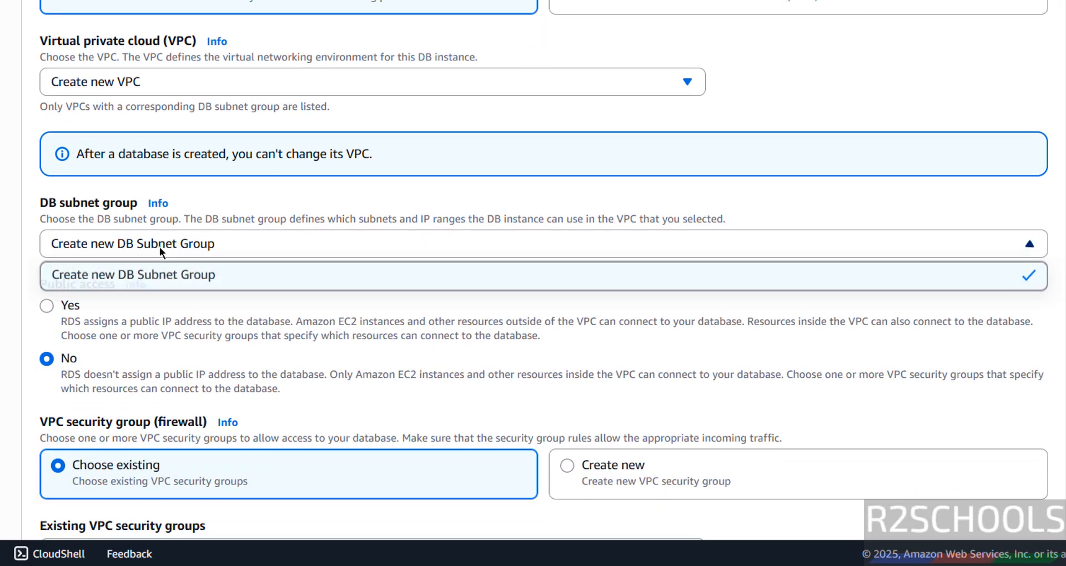
left_click(97, 281)
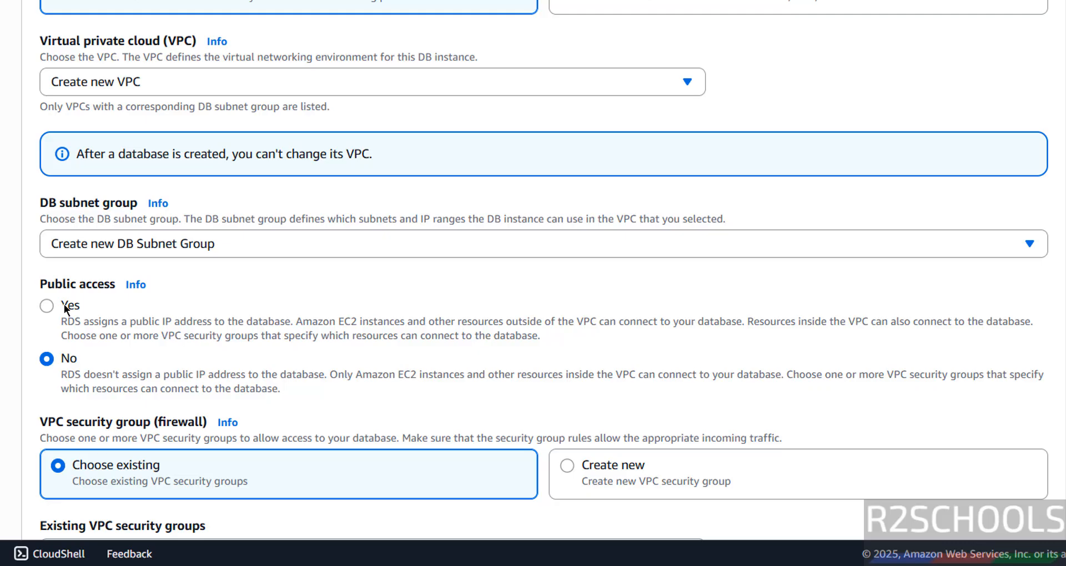
left_click(64, 304)
Set the Availability Zone to us-east-1b
scroll(40, 418, "down", 4)
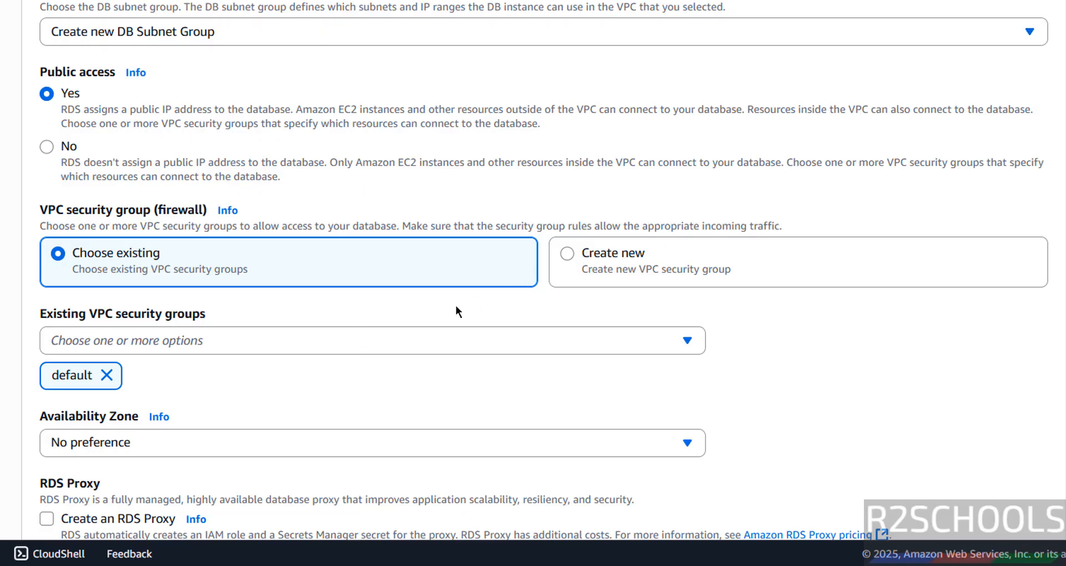
scroll(456, 306, "down", 3)
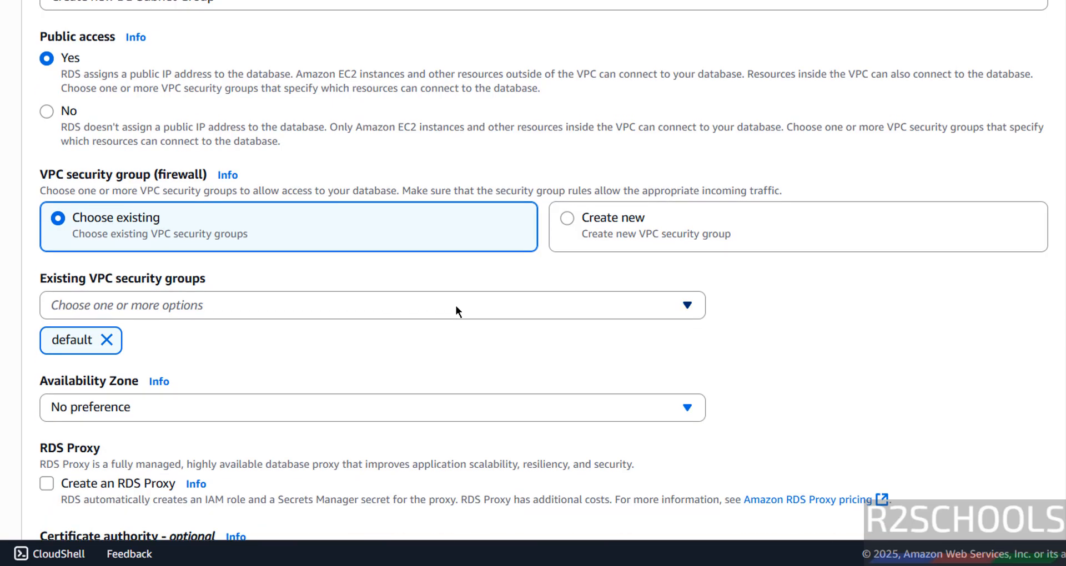
scroll(455, 310, "down", 1)
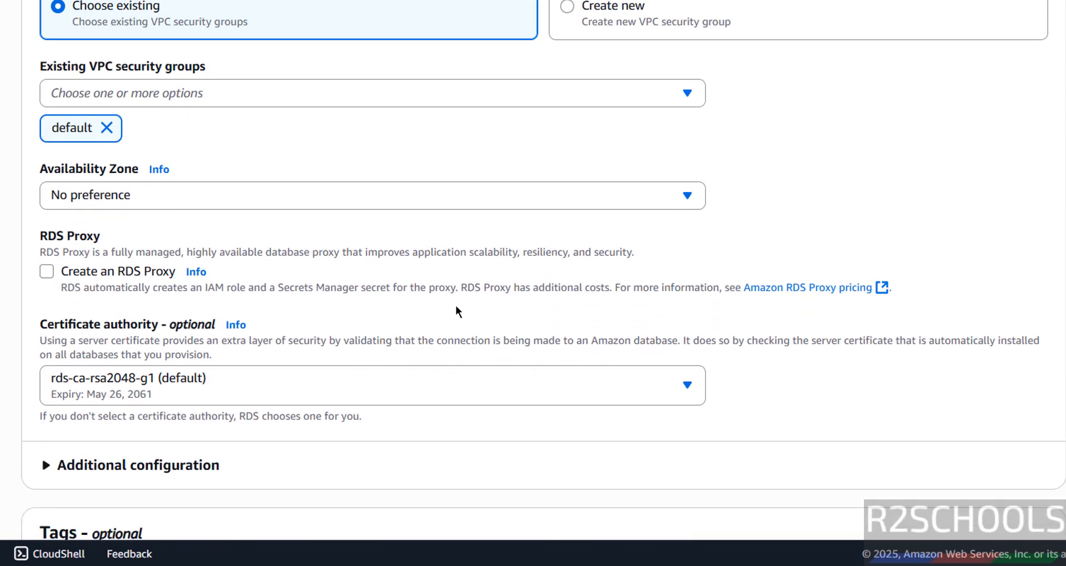
left_click(411, 196)
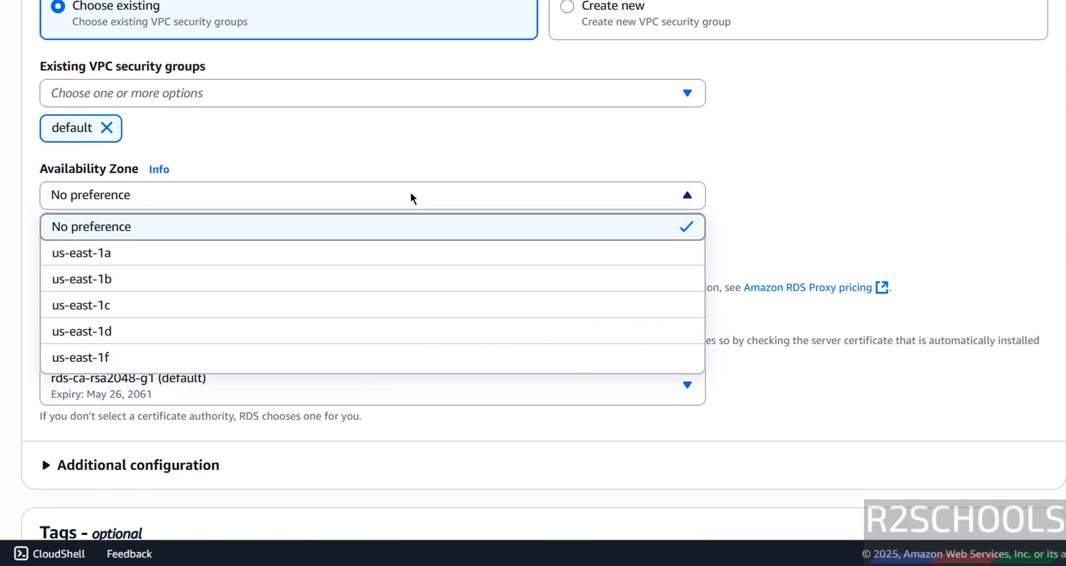
left_click(252, 279)
scroll(812, 225, "down", 5)
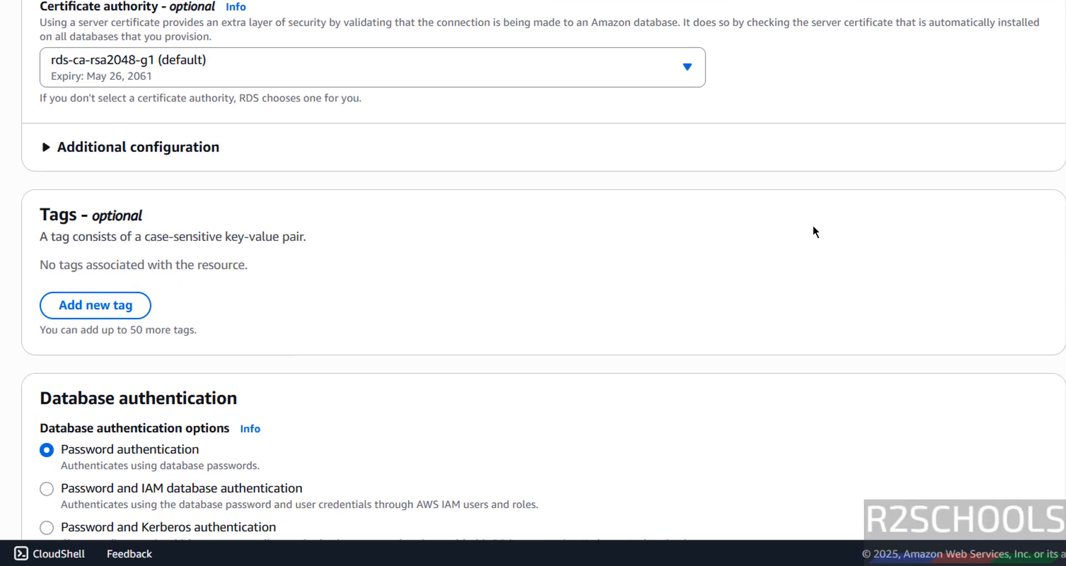
Confirm database port 3306 and leave password authentication and monitoring settings at defaults
left_click(164, 149)
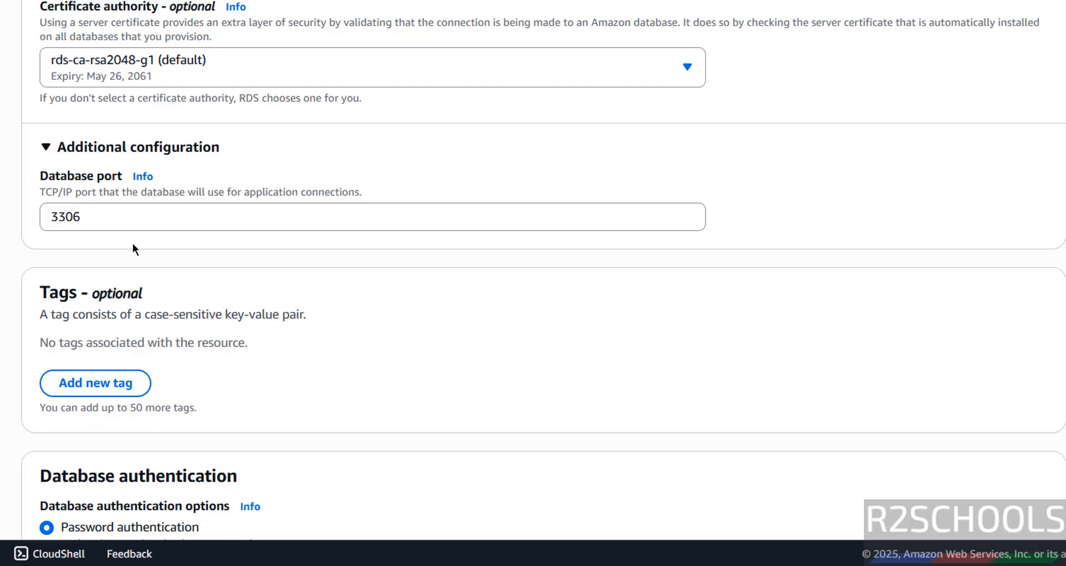
scroll(133, 248, "down", 3)
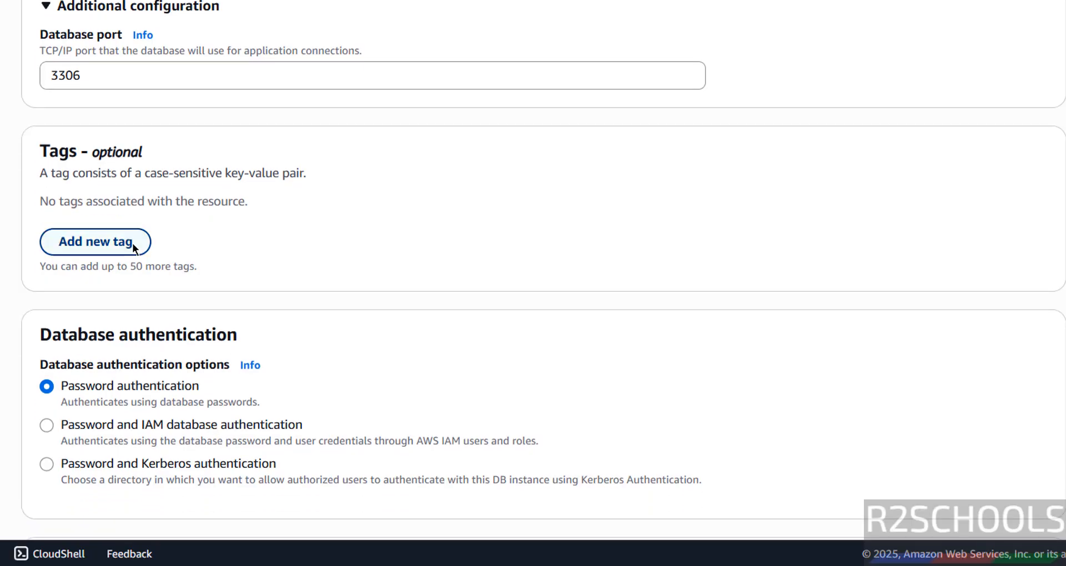
scroll(133, 248, "down", 5)
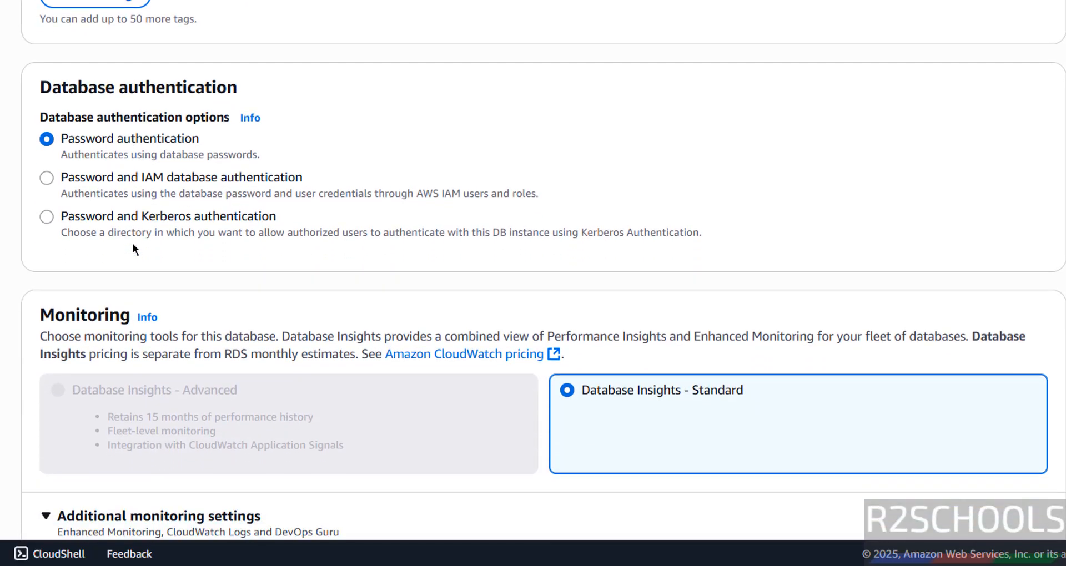
scroll(133, 248, "down", 1)
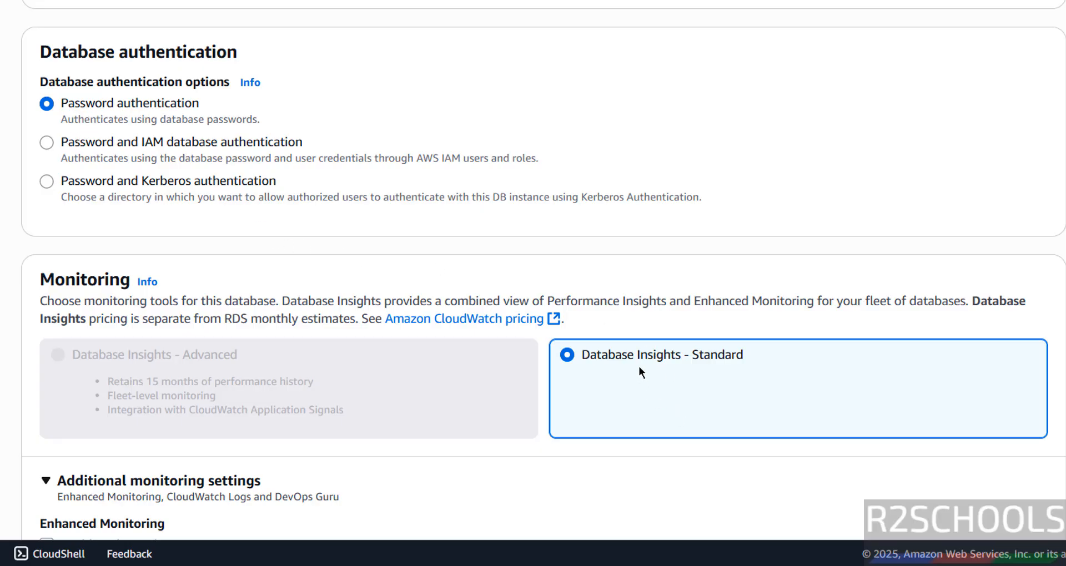
scroll(692, 274, "down", 3)
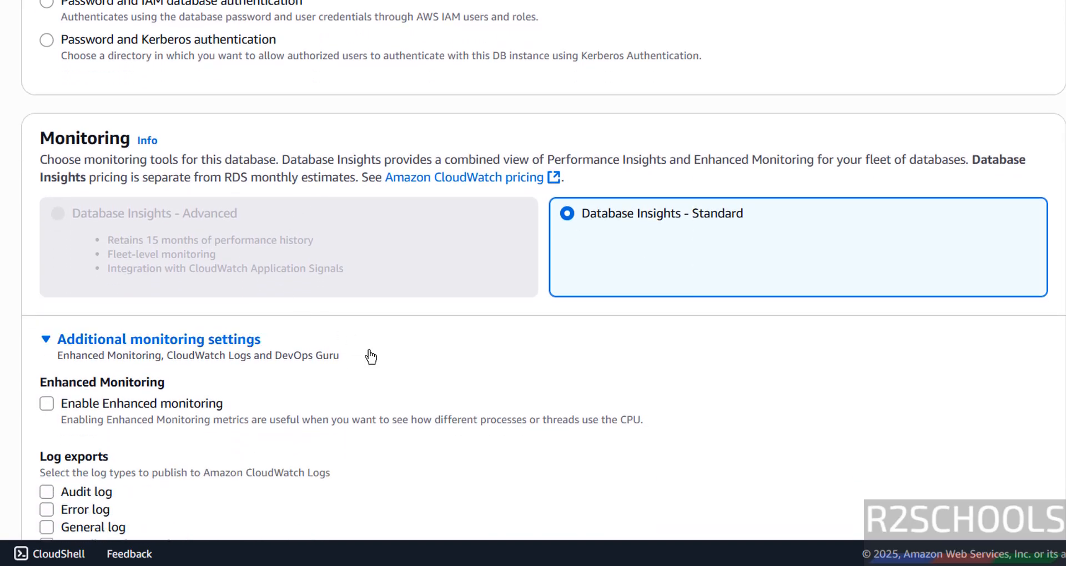
left_click(213, 344)
scroll(214, 350, "down", 5)
left_click(202, 94)
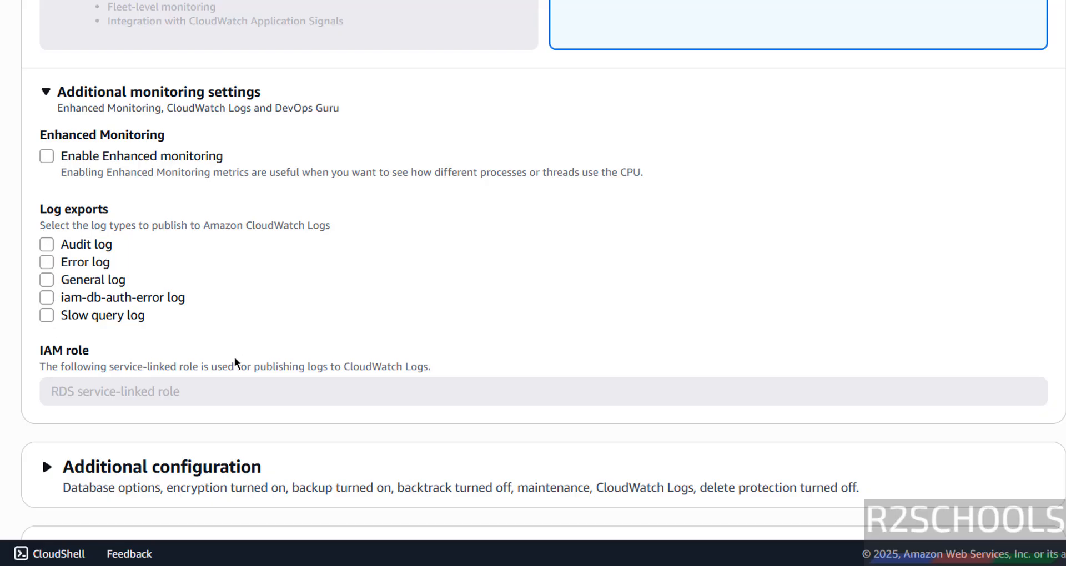
scroll(234, 361, "down", 6)
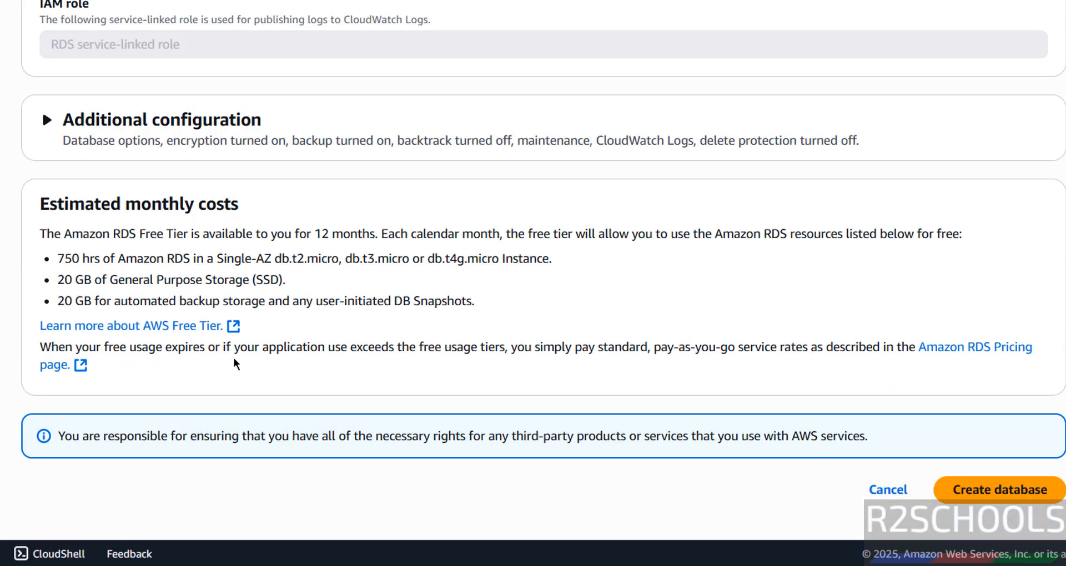
Name the initial database 'bank' and keep the default.mysql8.4 parameter group
left_click(176, 122)
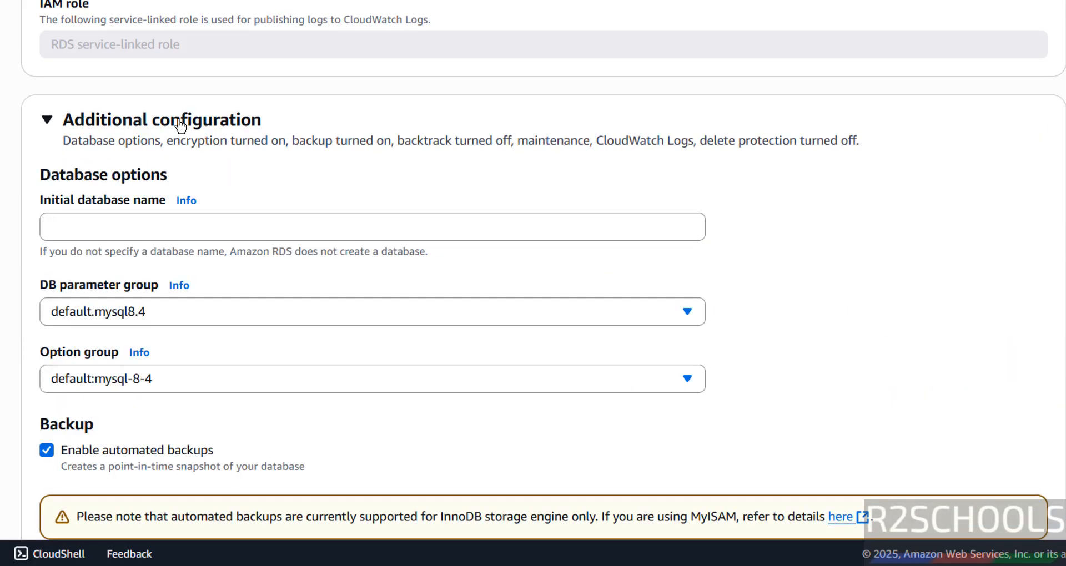
left_click(102, 231)
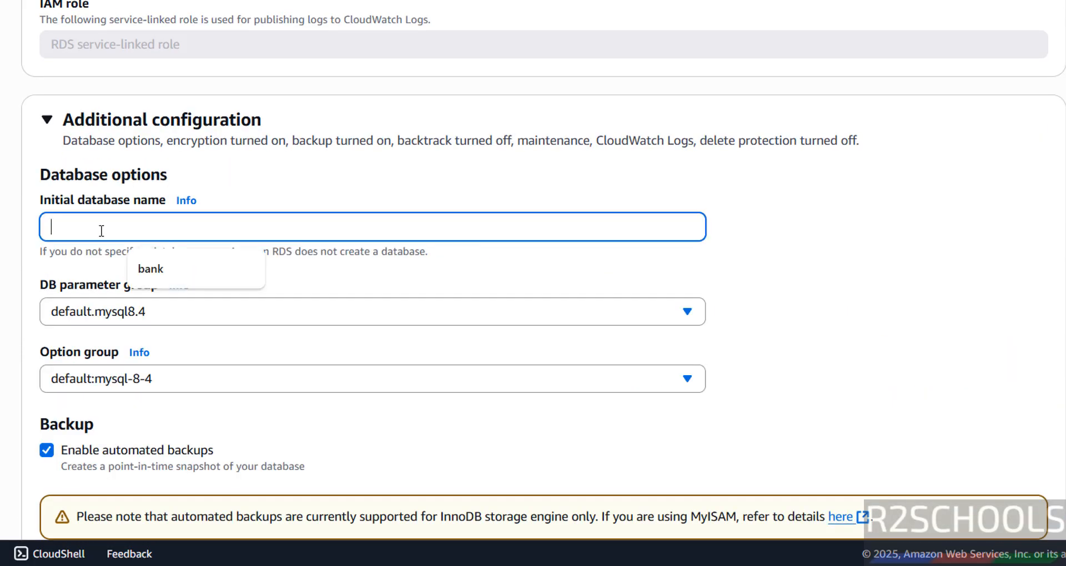
type("bank")
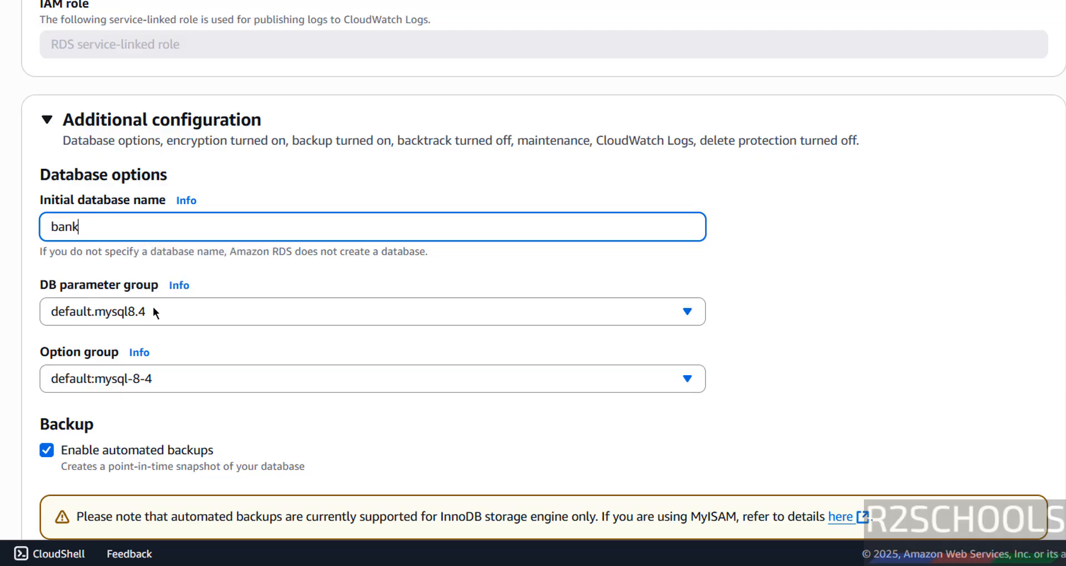
left_click(132, 318)
left_click(132, 318)
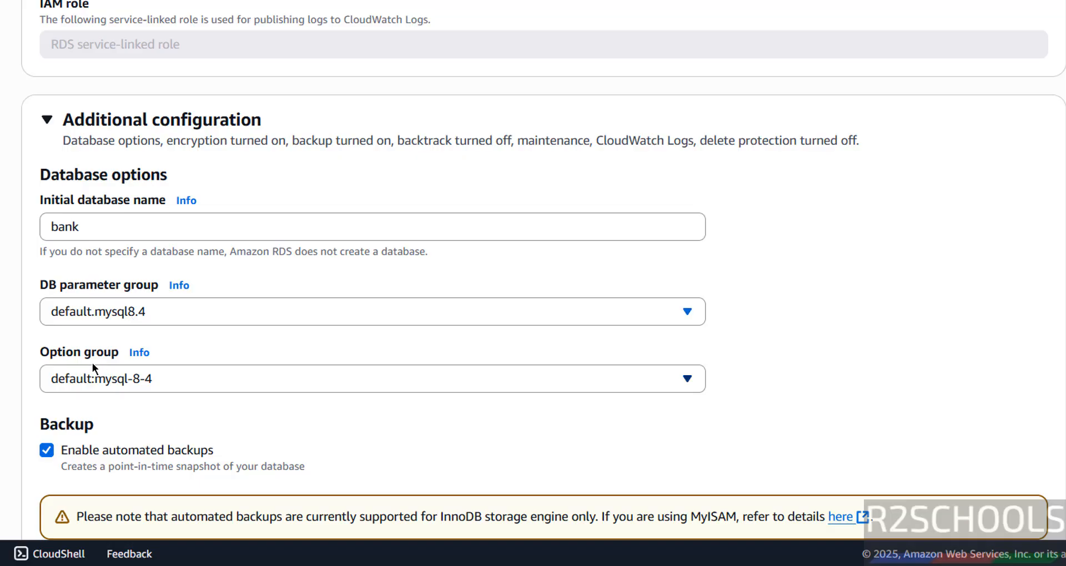
Keep automated backups enabled with a 1-day retention period
scroll(38, 382, "down", 5)
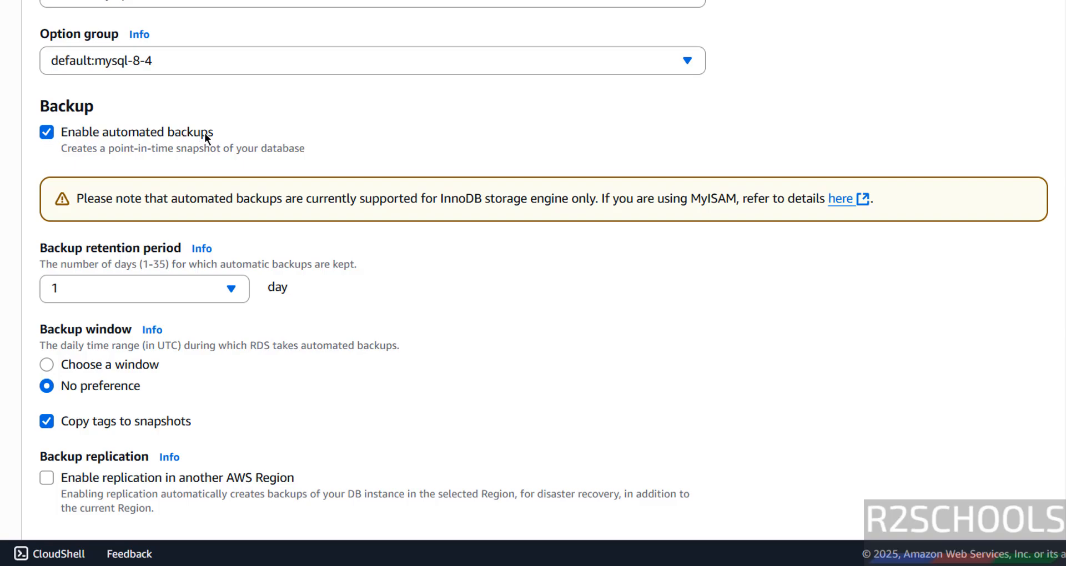
left_click(47, 132)
left_click(46, 132)
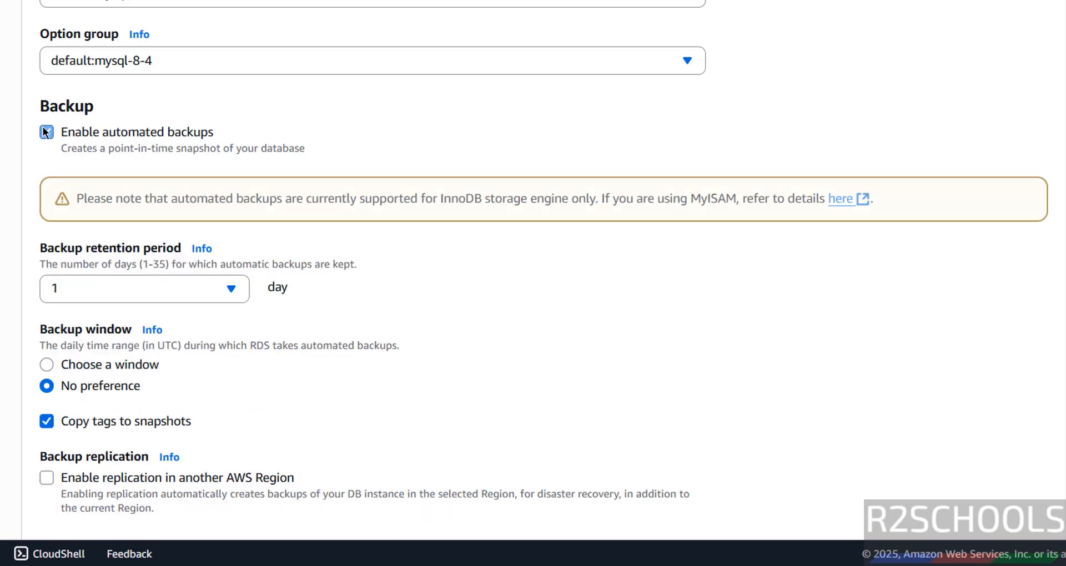
left_click(109, 285)
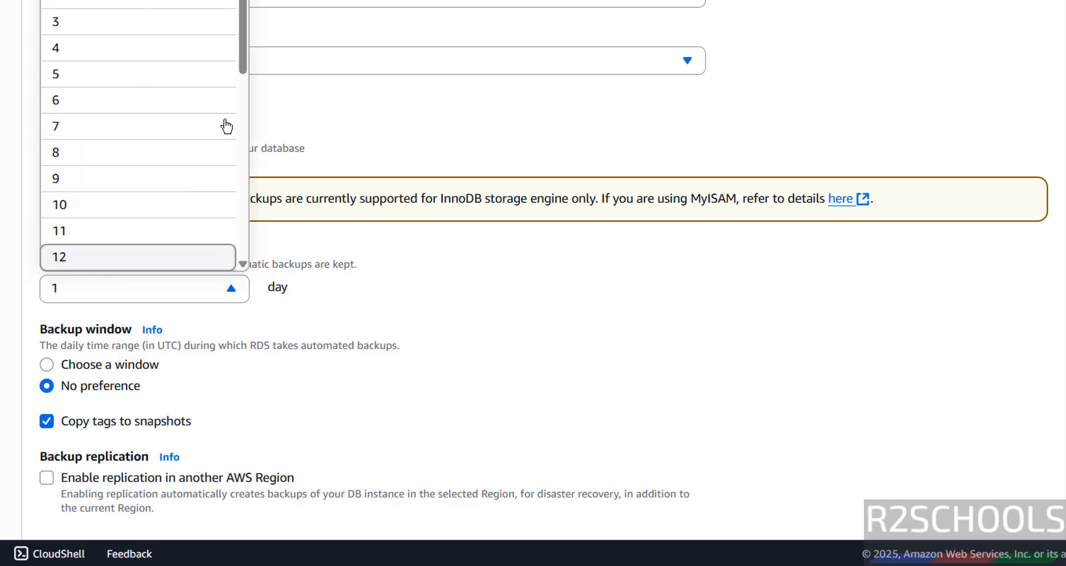
left_click_drag(241, 25, 232, 274)
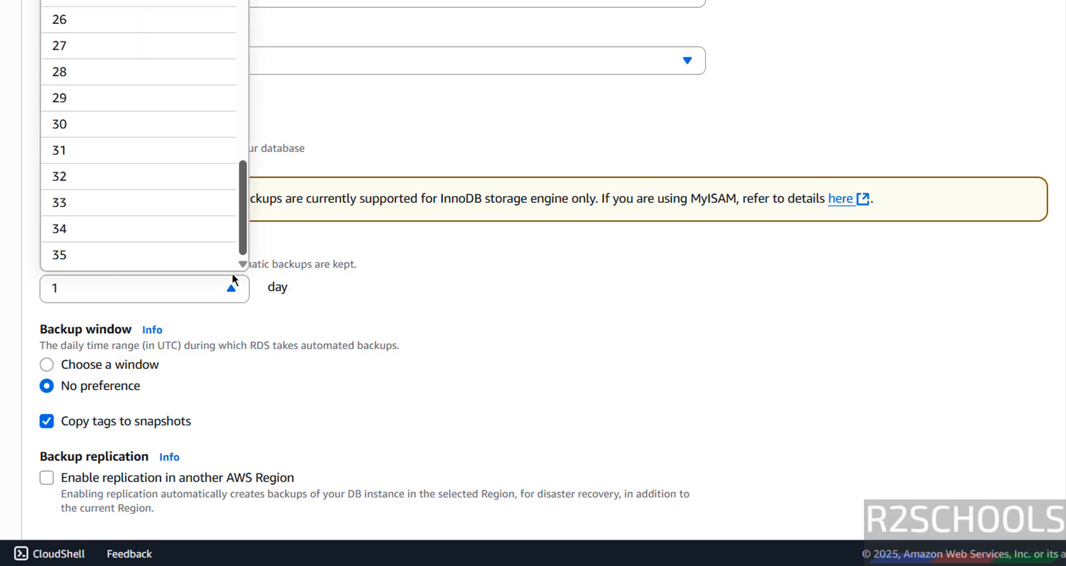
left_click(421, 261)
scroll(421, 261, "down", 5)
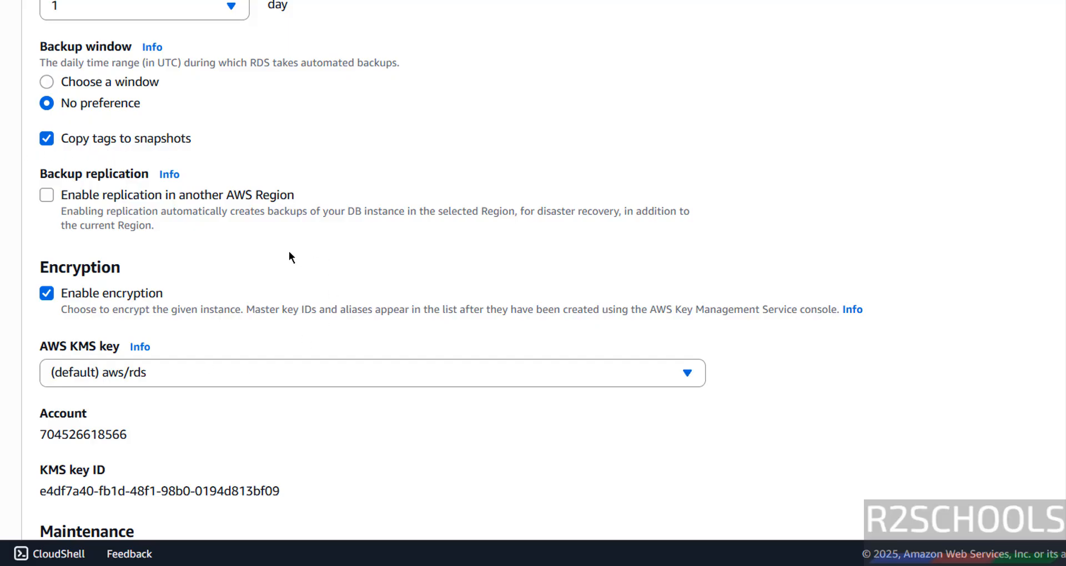
Turn off copying tags to snapshots, keep cross-region backup replication off, and choose no maintenance-window preference
scroll(288, 255, "down", 1)
left_click(134, 103)
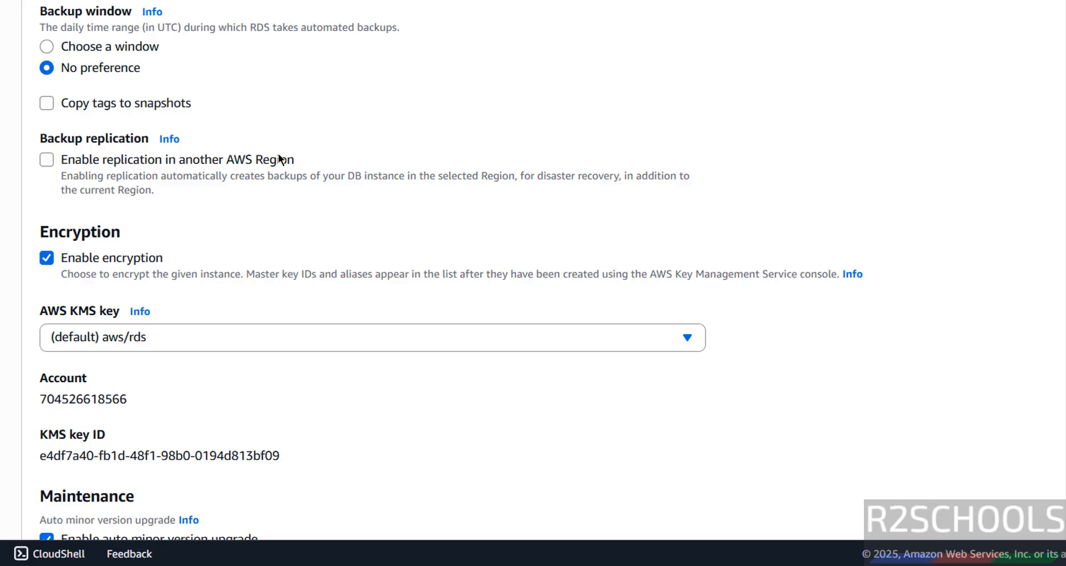
left_click(94, 162)
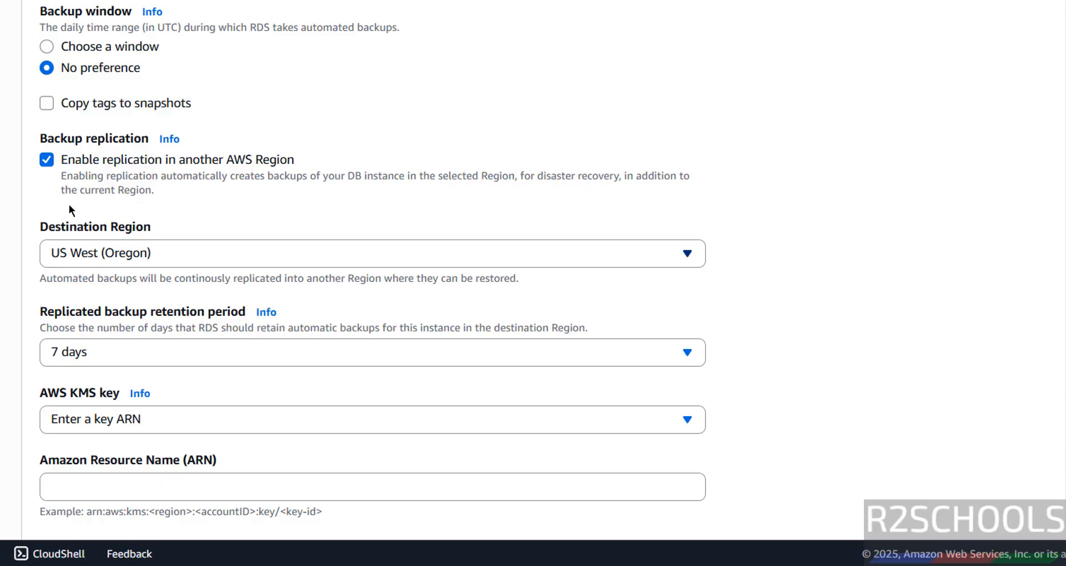
left_click(49, 170)
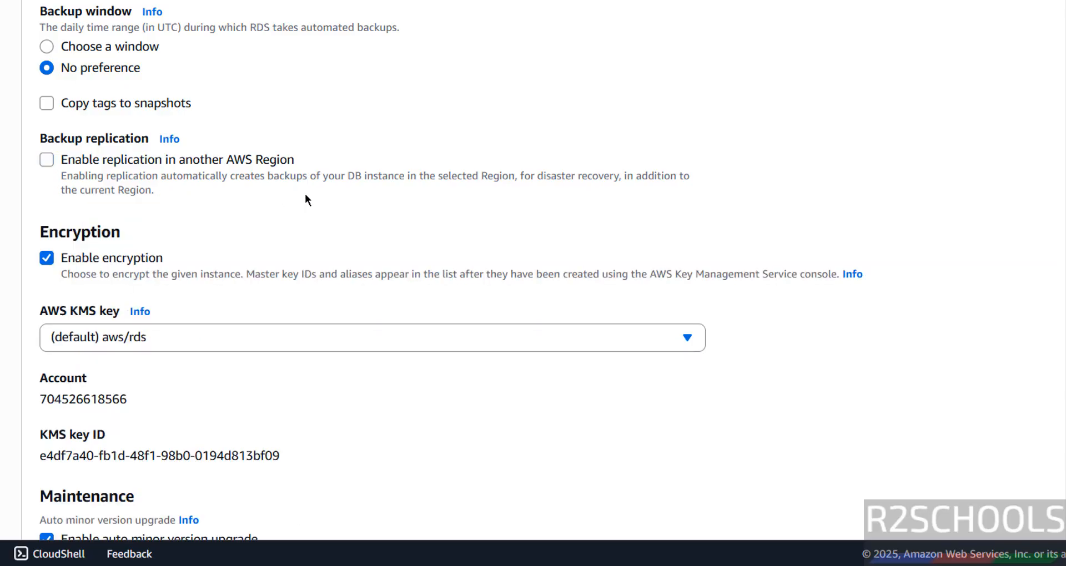
scroll(306, 199, "down", 6)
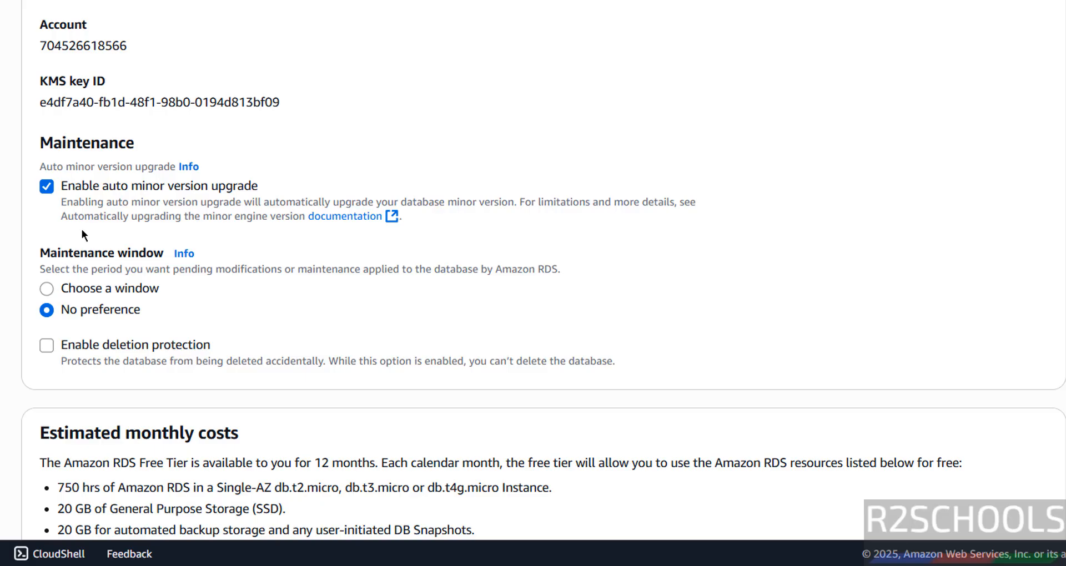
left_click(48, 288)
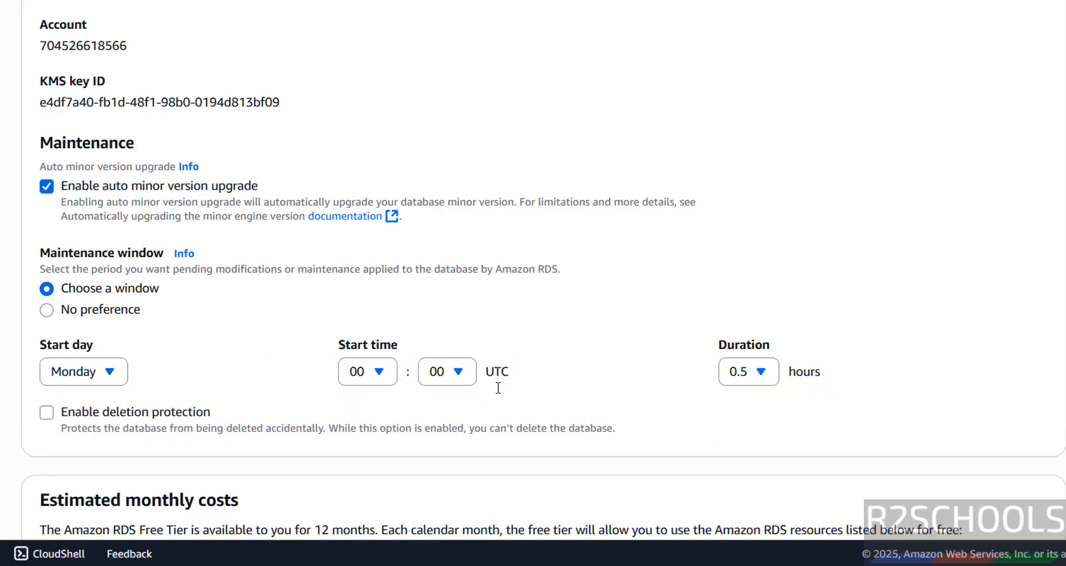
left_click(47, 309)
left_click(43, 290)
left_click(69, 310)
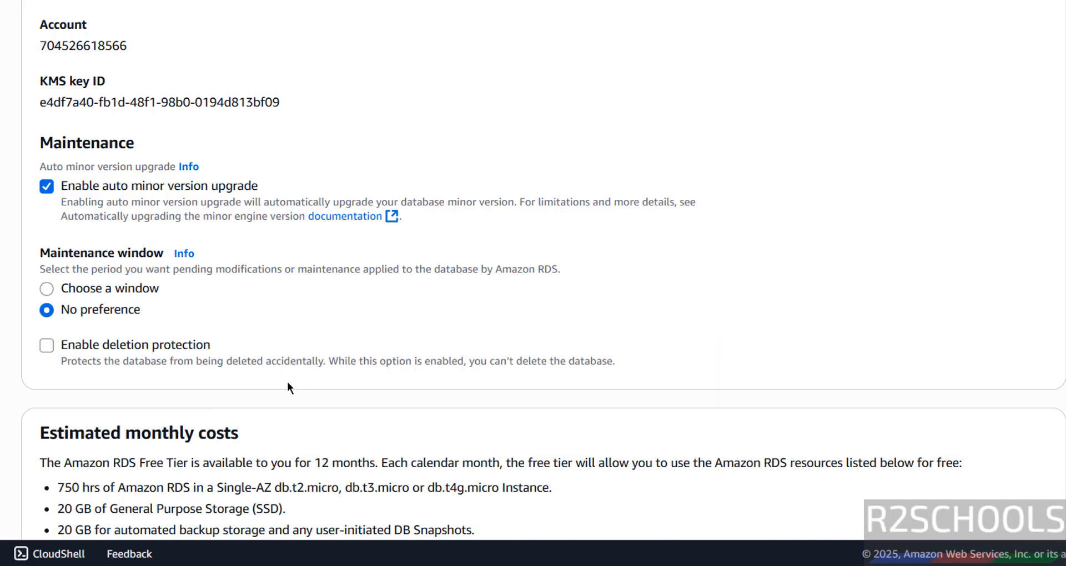
key("space")
left_click(120, 392)
Review the form and submit it to create the free-tier MySQL database awsrdsmysql93
scroll(119, 397, "down", 4)
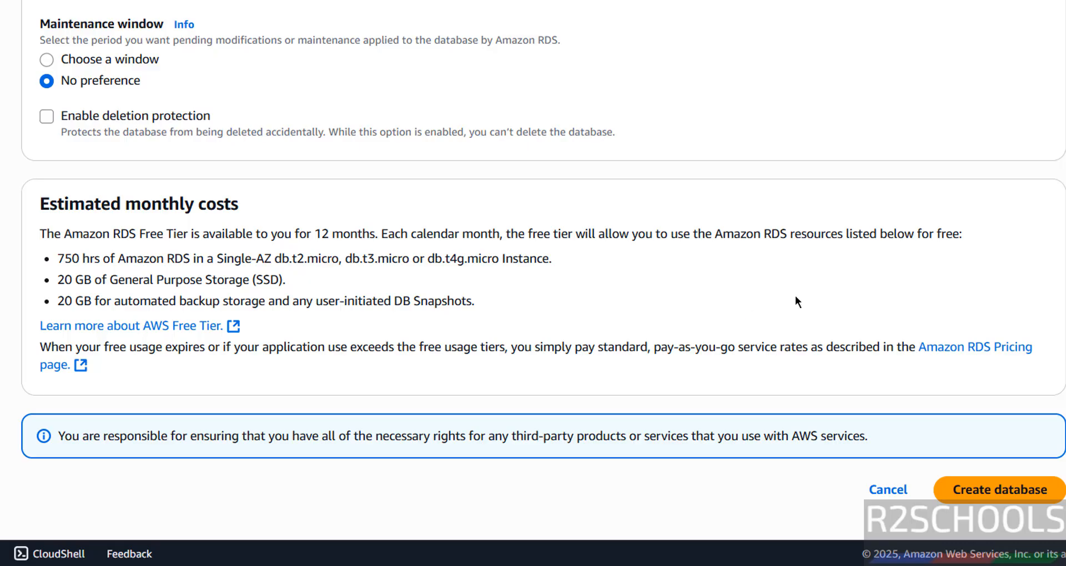
scroll(533, 277, "up", 20)
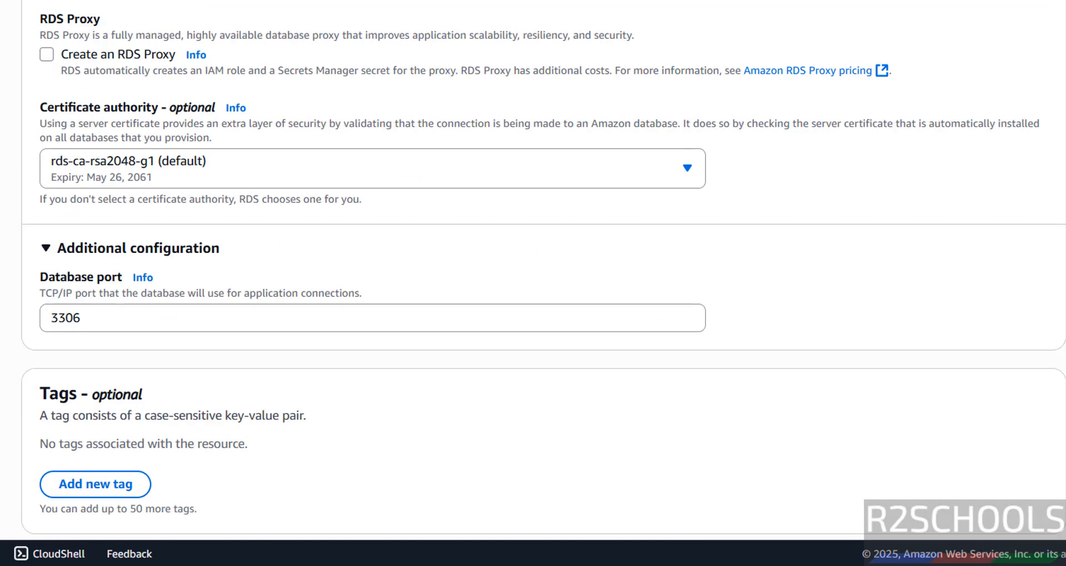
scroll(532, 277, "up", 10)
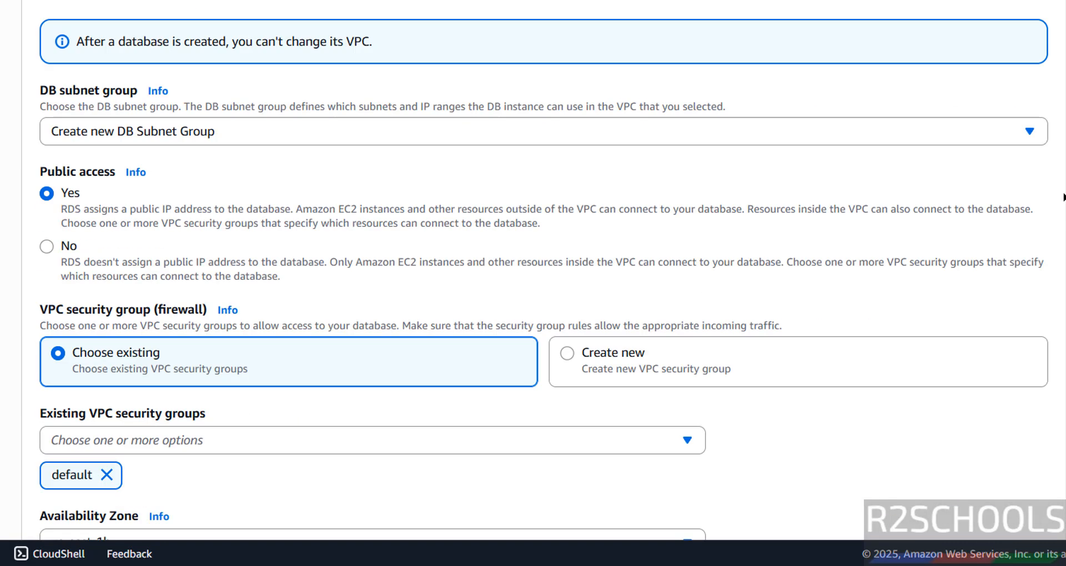
scroll(533, 278, "up", 8)
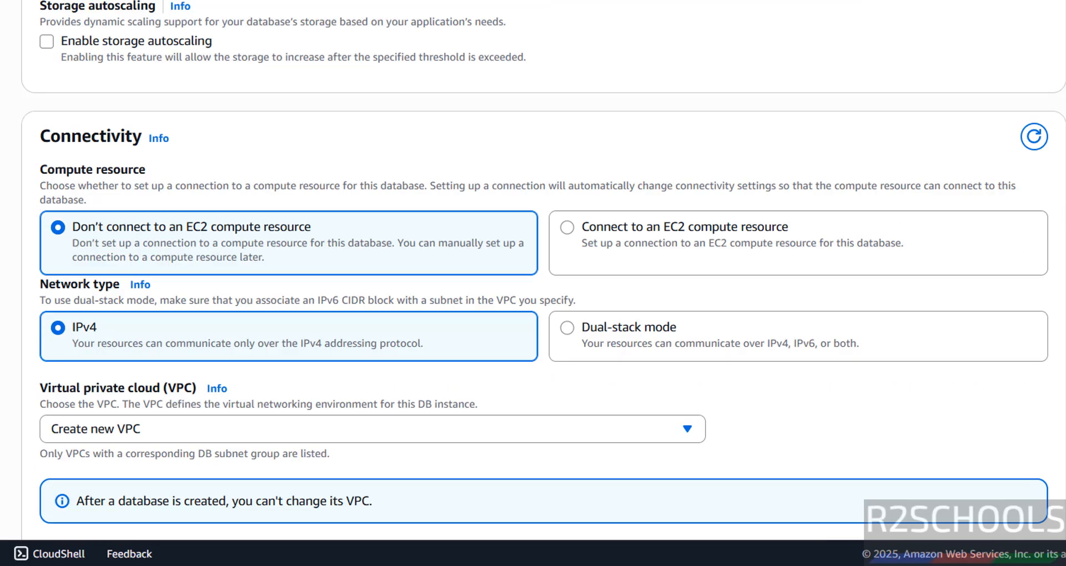
scroll(533, 278, "down", 20)
scroll(532, 277, "down", 10)
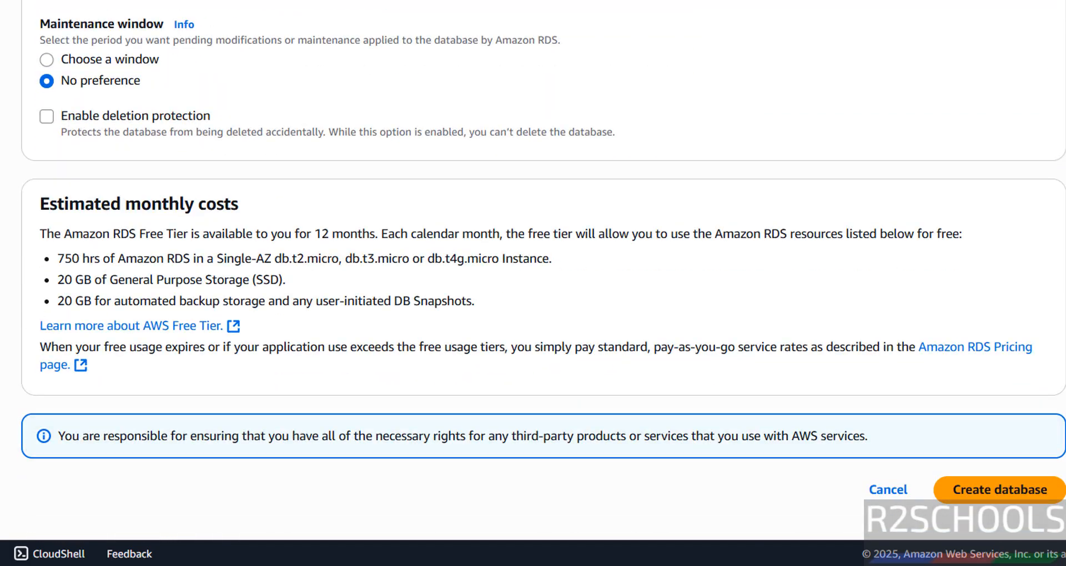
left_click(1026, 491)
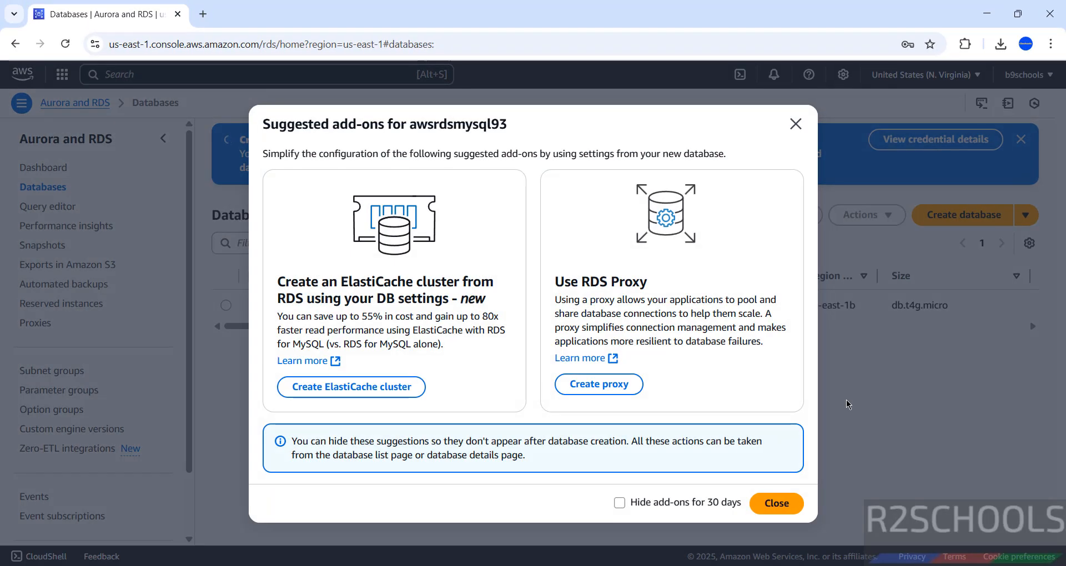
Dismiss the suggested add-ons offer and copy the master password from the credential details
left_click(776, 506)
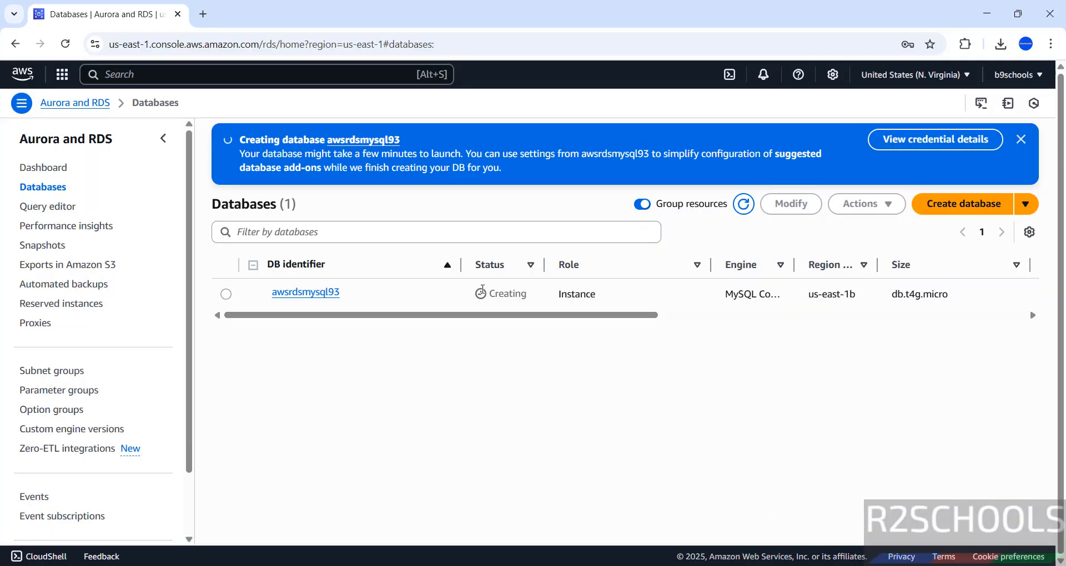
left_click(923, 139)
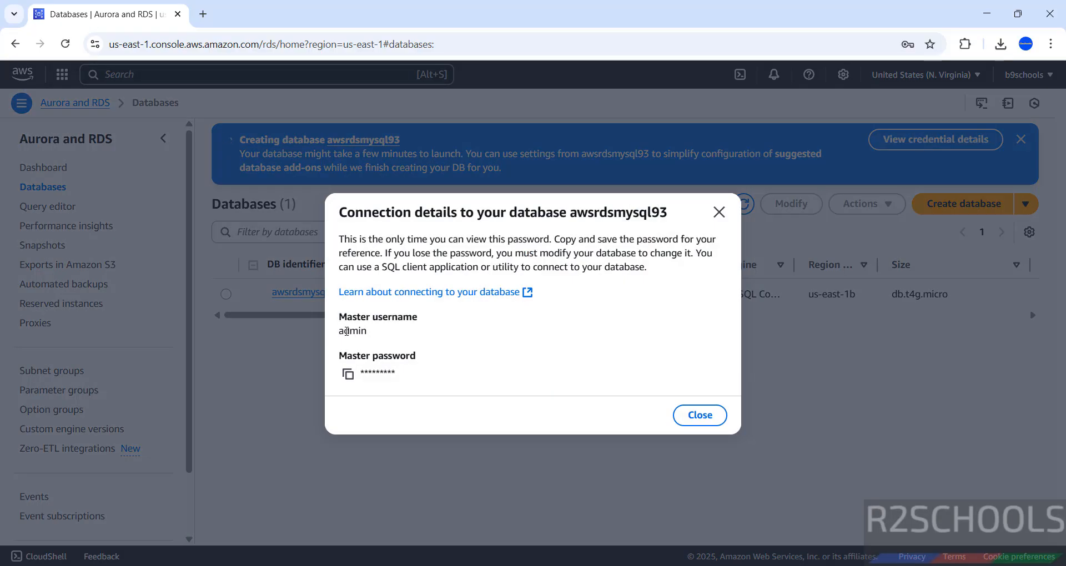
double_click(347, 332)
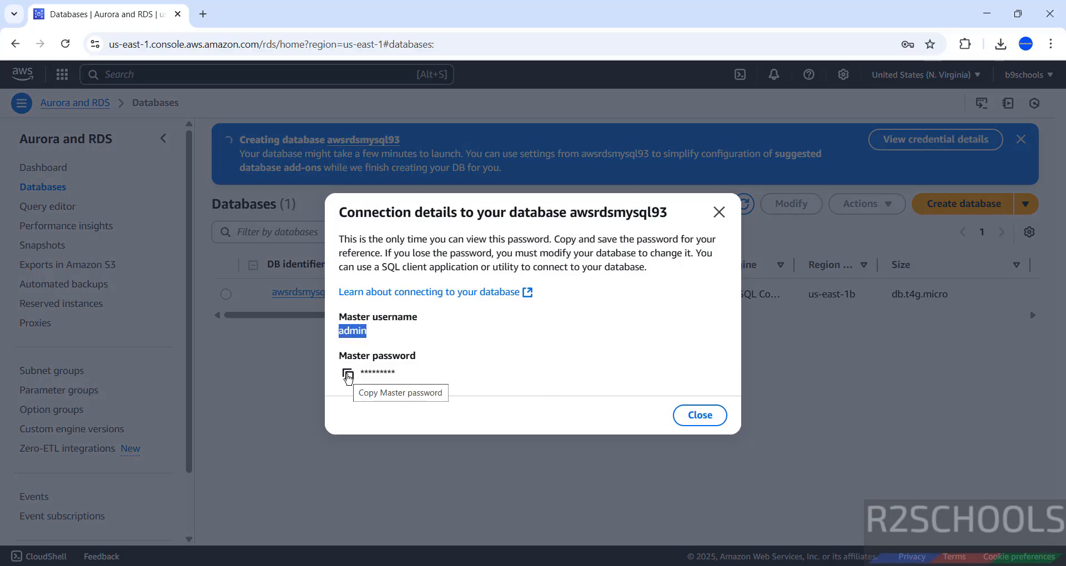
left_click(347, 375)
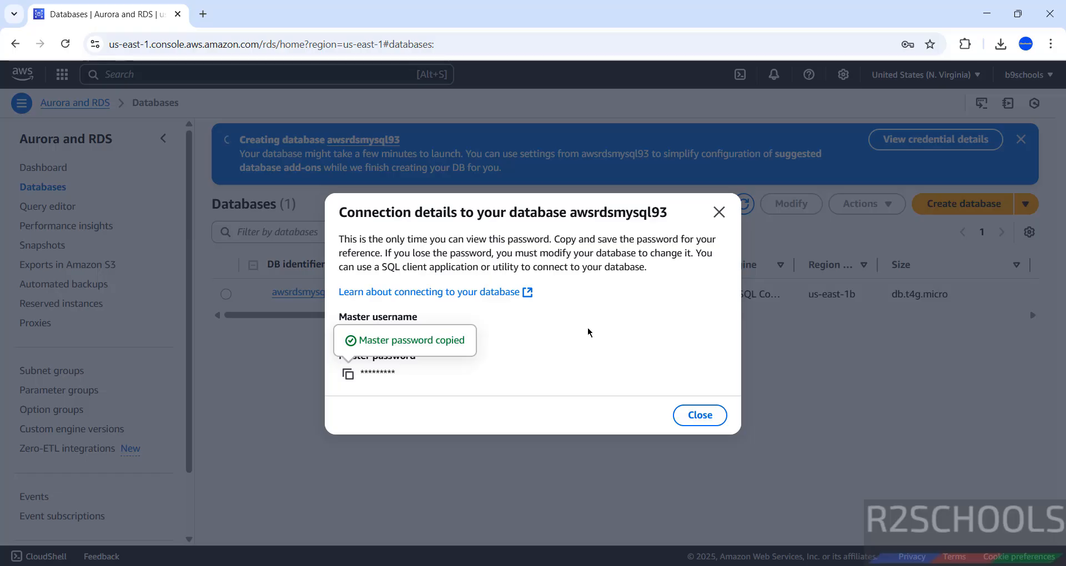
left_click(718, 212)
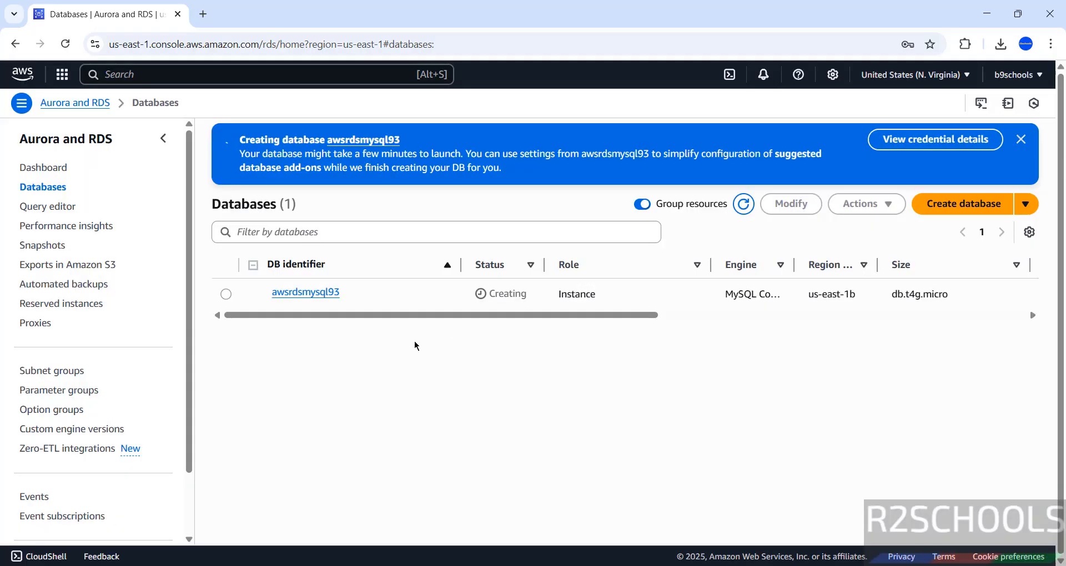
Recheck the credential details, then select the awsrdsmysql93 row in the Databases list
left_click(934, 141)
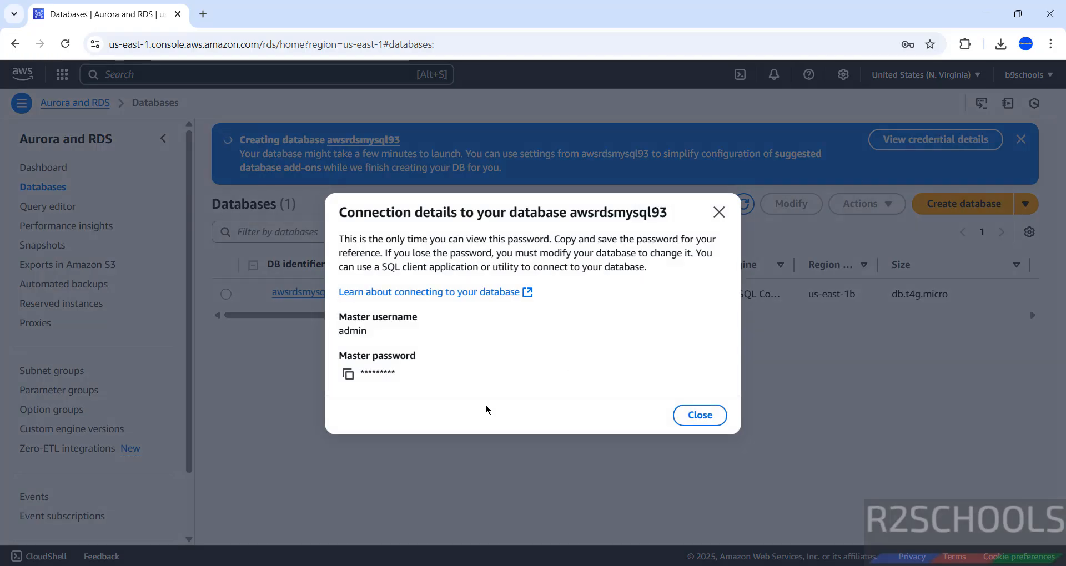
left_click(719, 212)
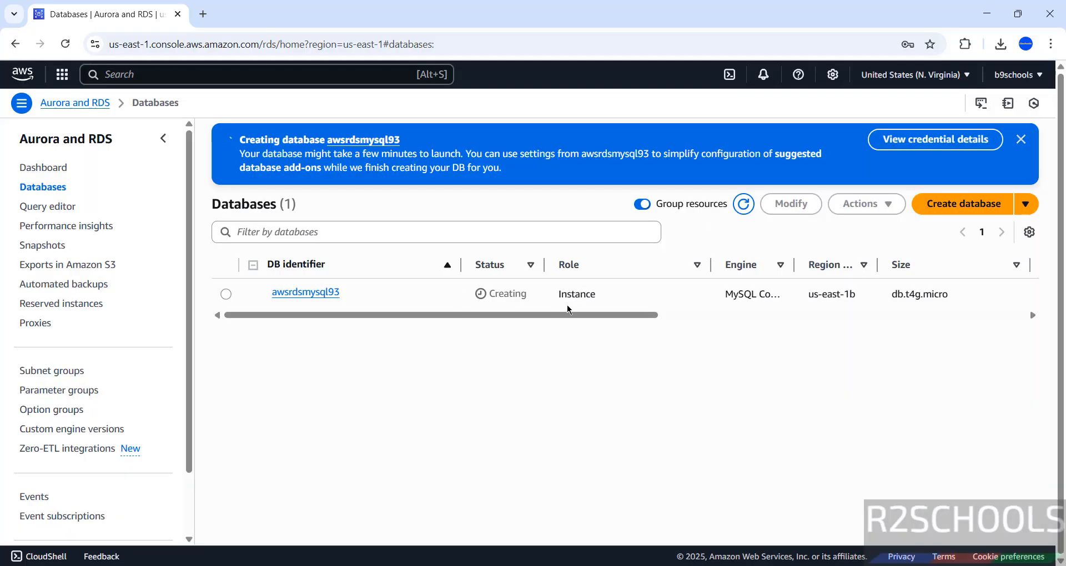
left_click(226, 294)
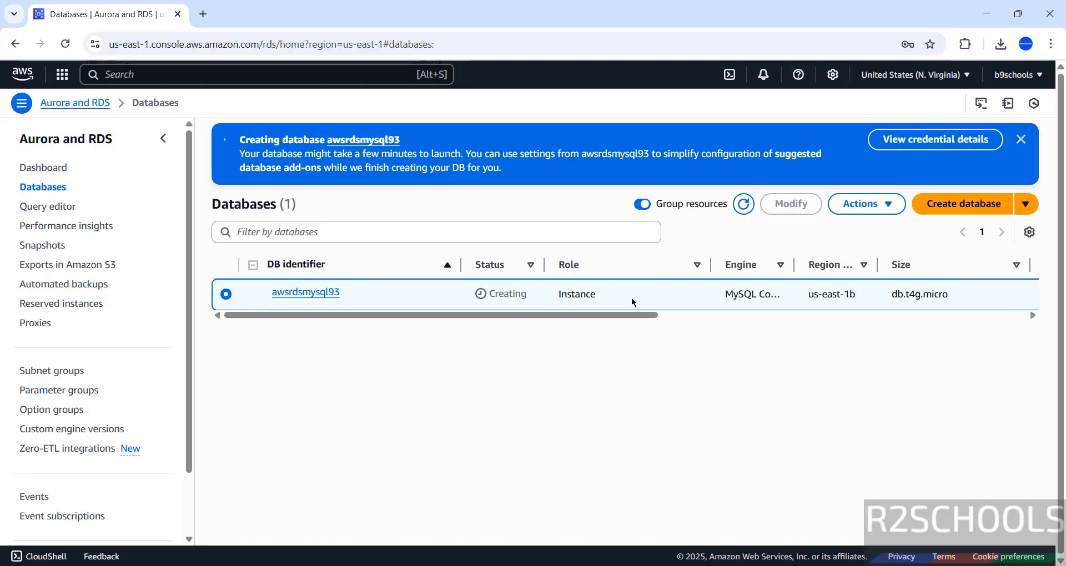
Open the awsrdsmysql93 details page and copy its endpoint address from Connectivity & security
left_click(311, 293)
scroll(492, 231, "down", 1)
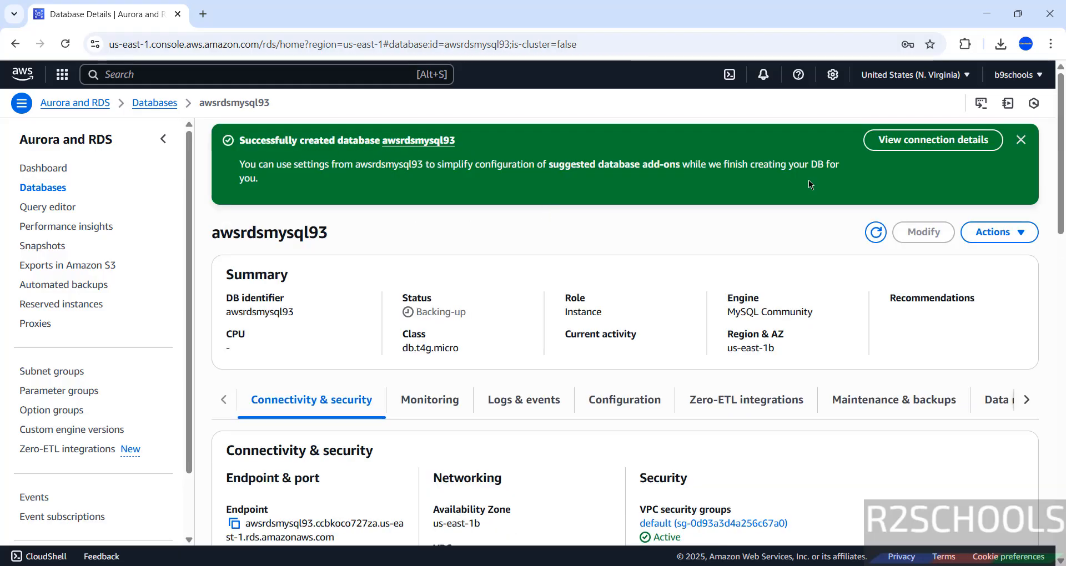
left_click(939, 145)
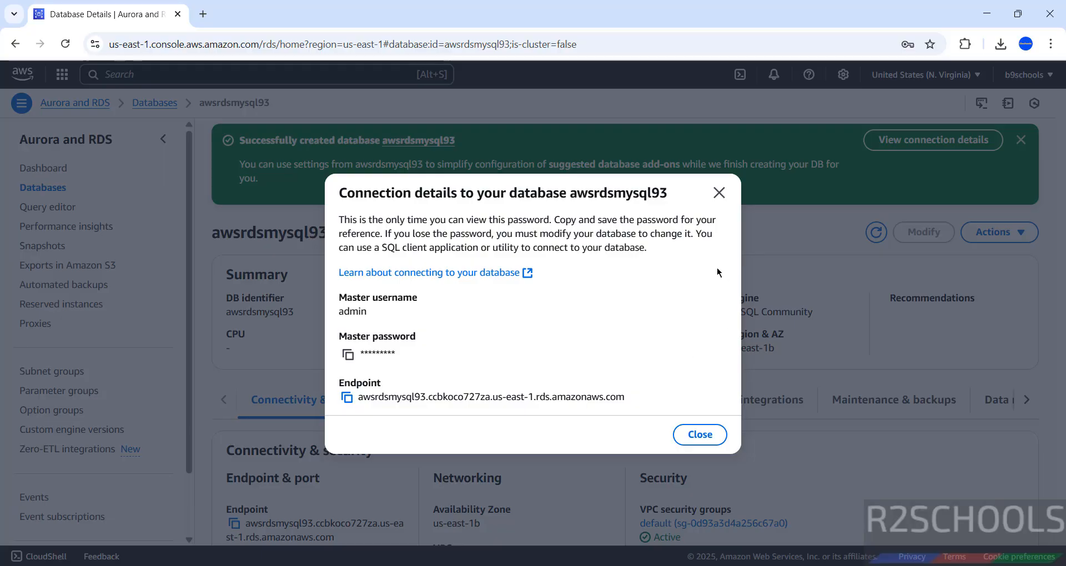
left_click(718, 193)
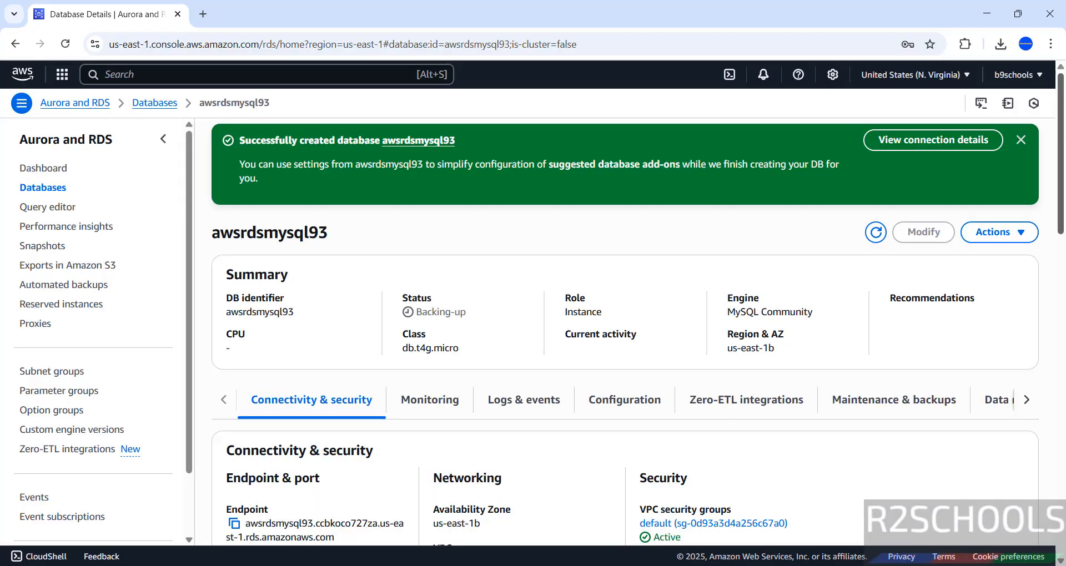
left_click_drag(1062, 134, 1062, 210)
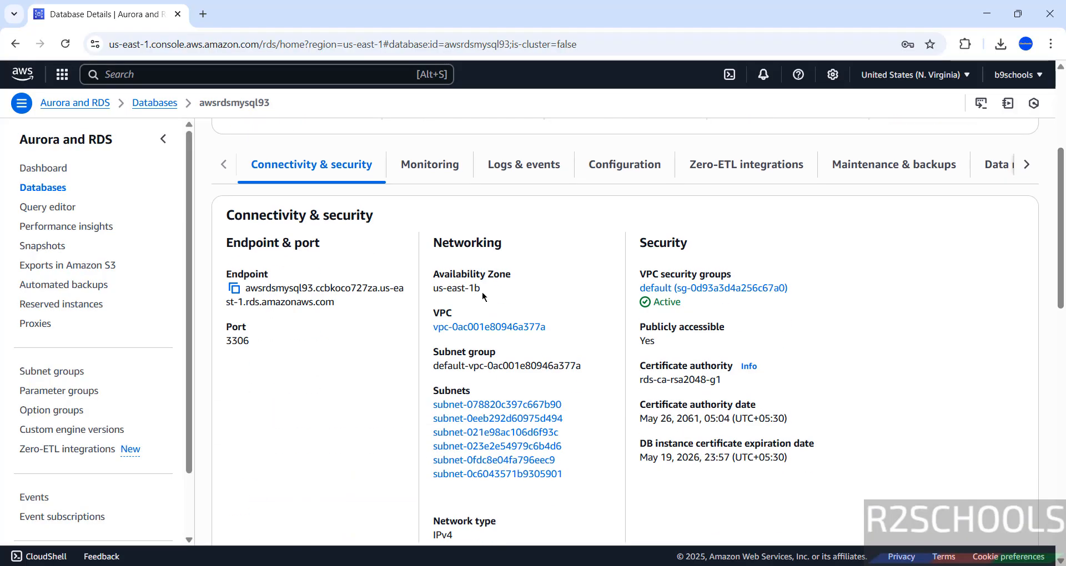
left_click(234, 292)
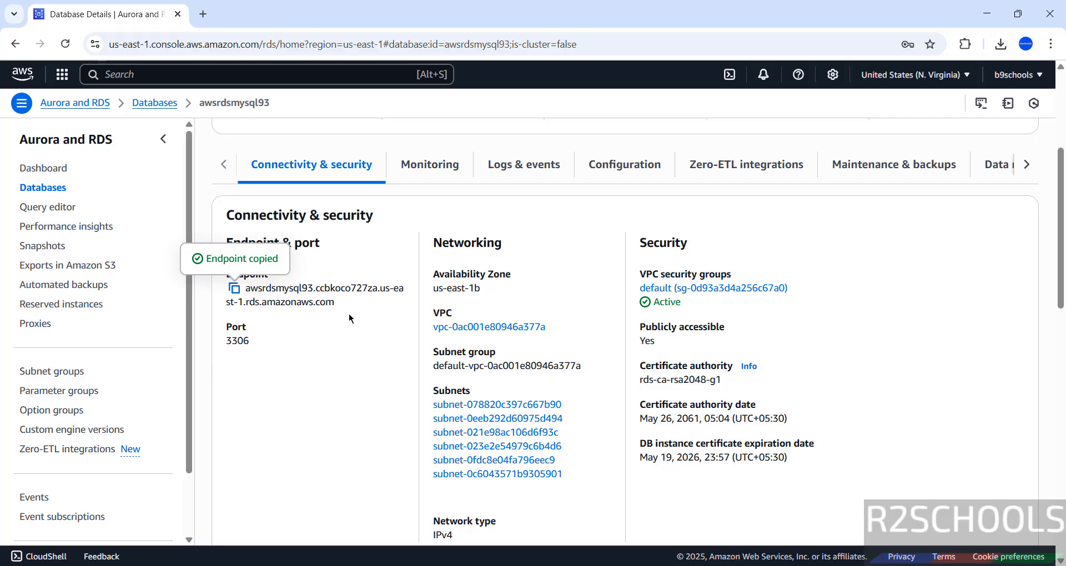
key("super")
Launch MySQL Workbench and create connection mysqlawsrds845 with the RDS endpoint as hostname and user admin
type("mysql work")
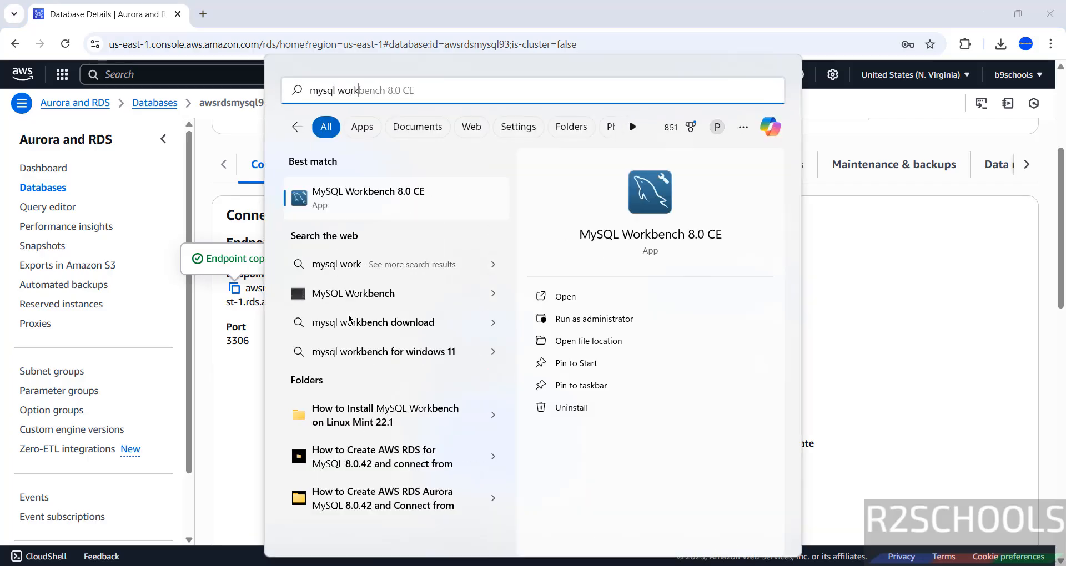
left_click(323, 209)
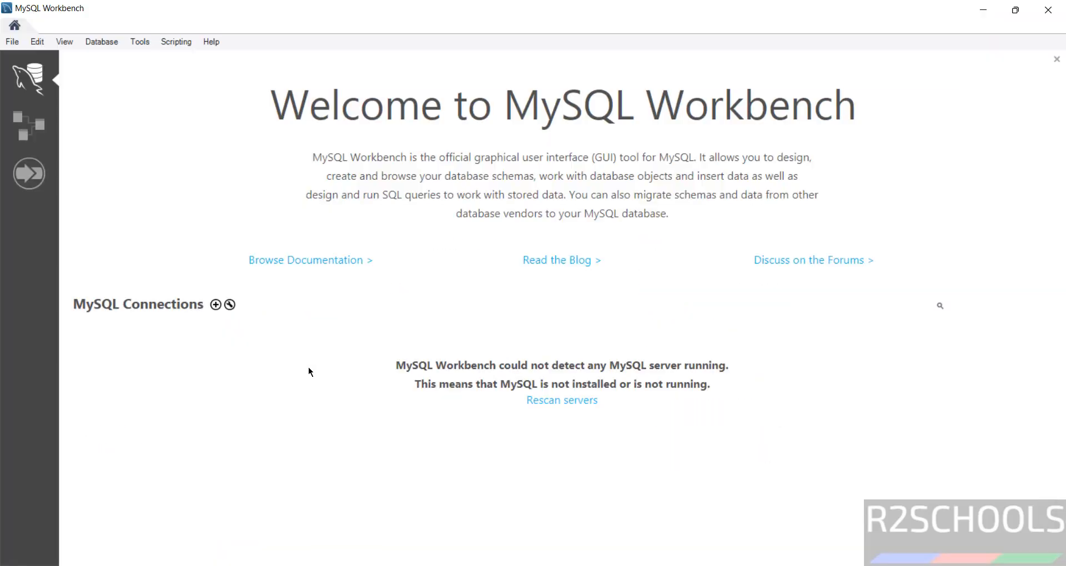
left_click(216, 306)
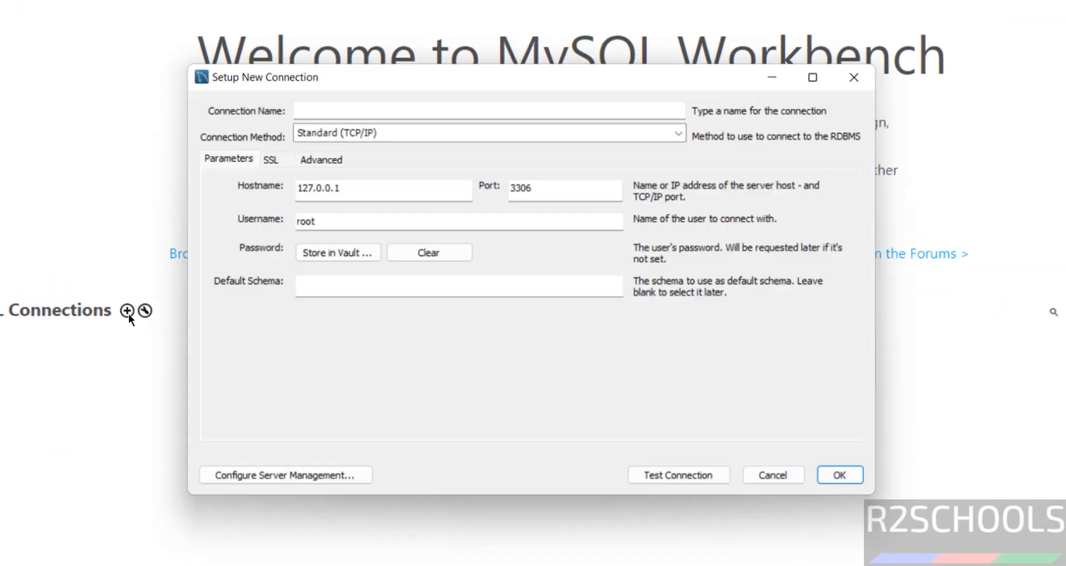
left_click(355, 74)
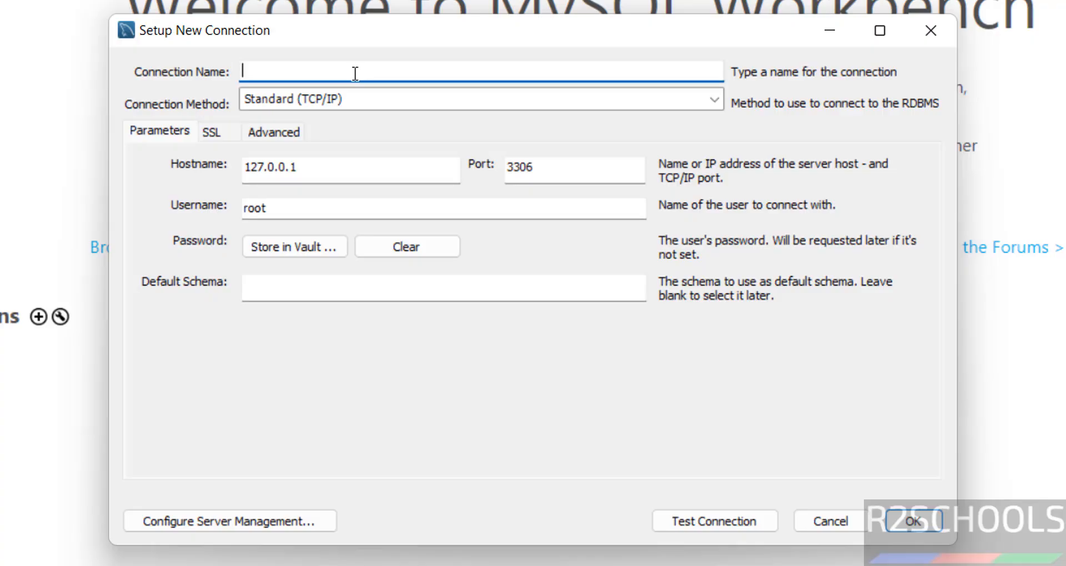
type("mysqlawsrds845")
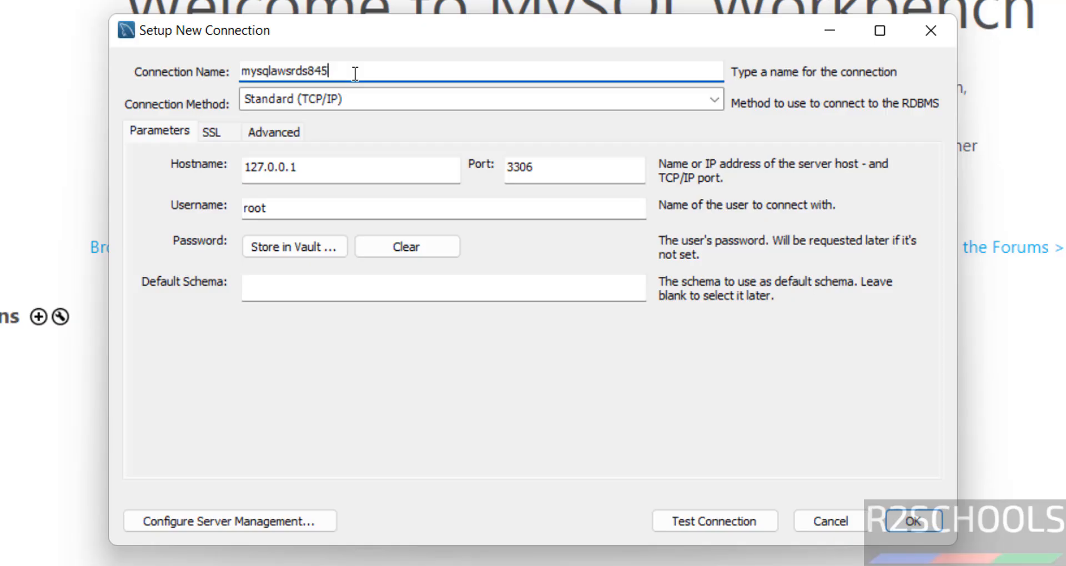
left_click_drag(316, 165, 232, 182)
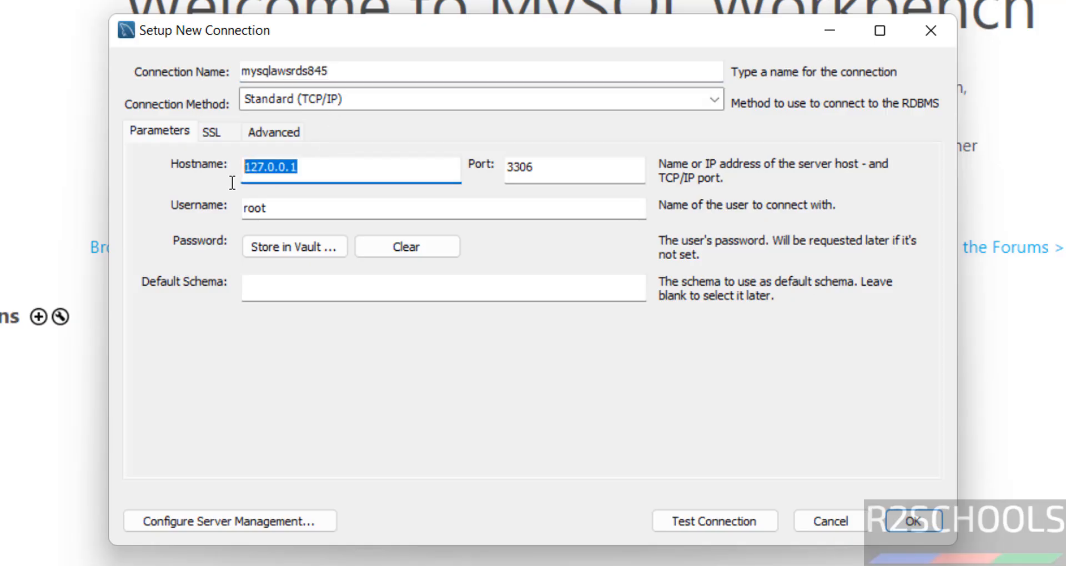
key("ctrl+v")
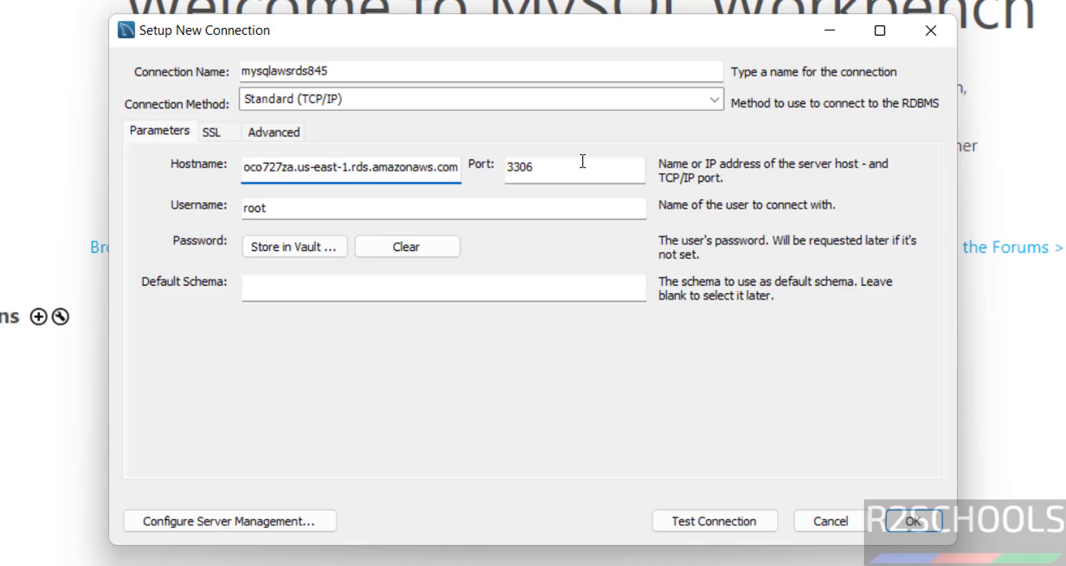
left_click_drag(343, 207, 247, 207)
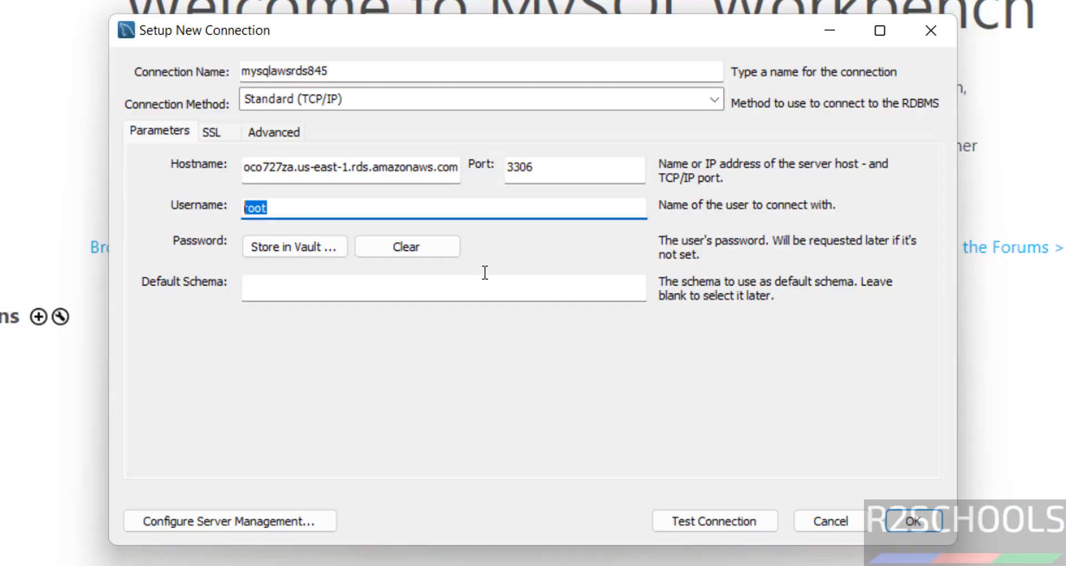
type("admin")
Store the master password copied from the RDS console in the vault and test the connection
left_click(262, 245)
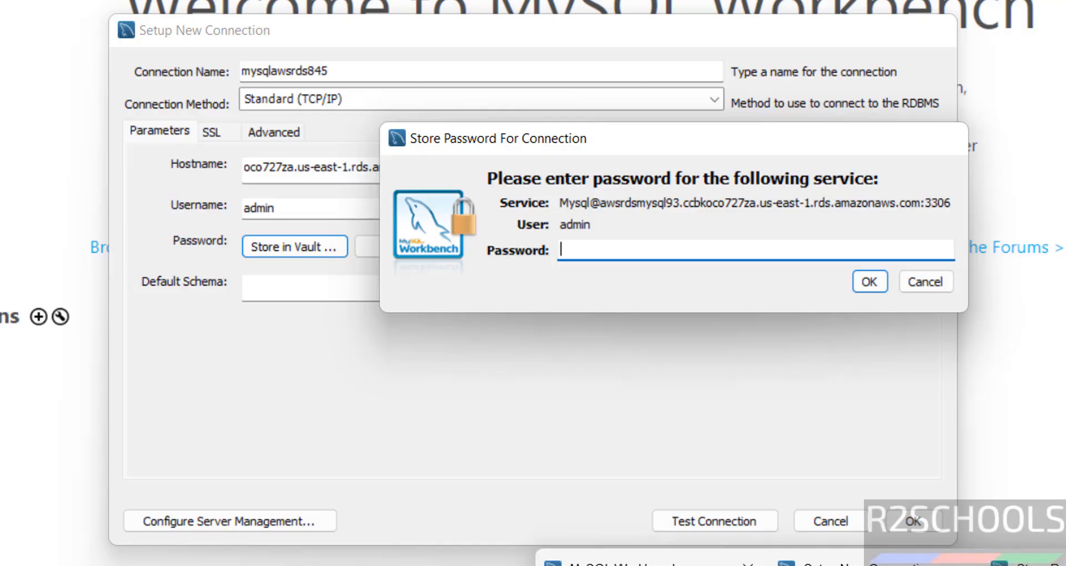
left_click(448, 565)
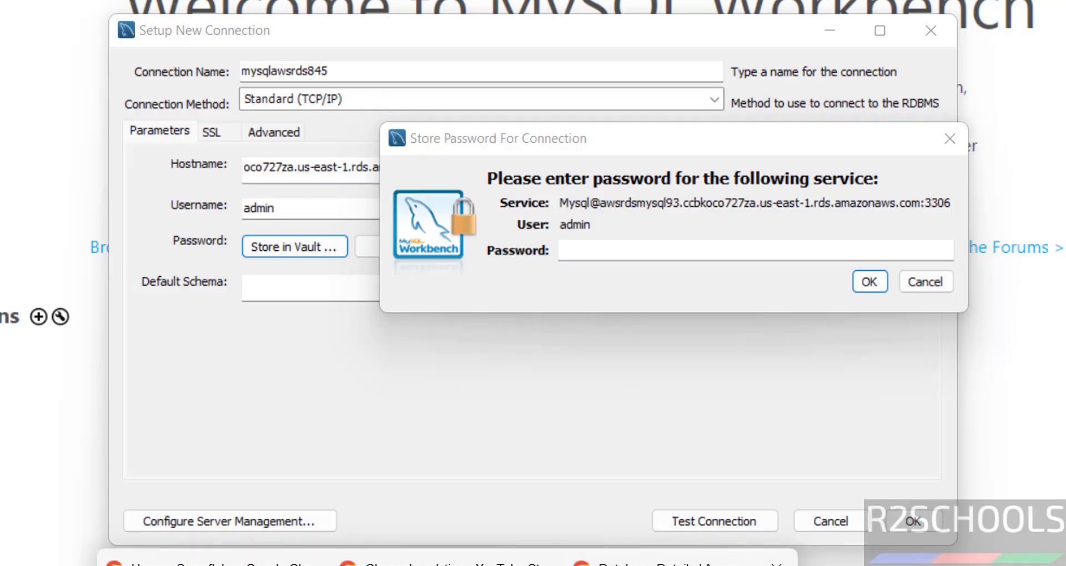
left_click(666, 564)
left_click(247, 396)
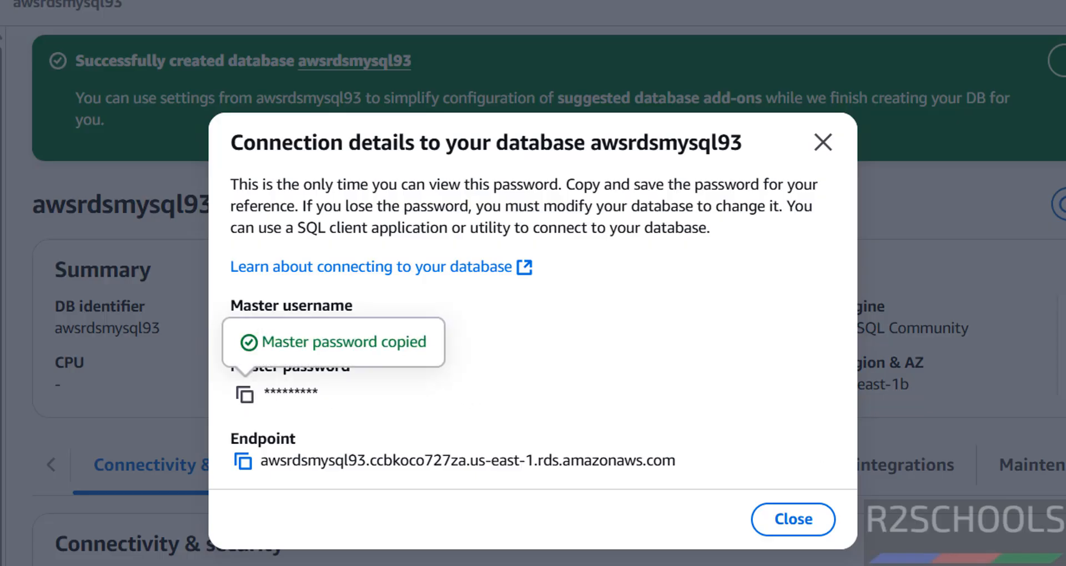
mouse_move(882, 565)
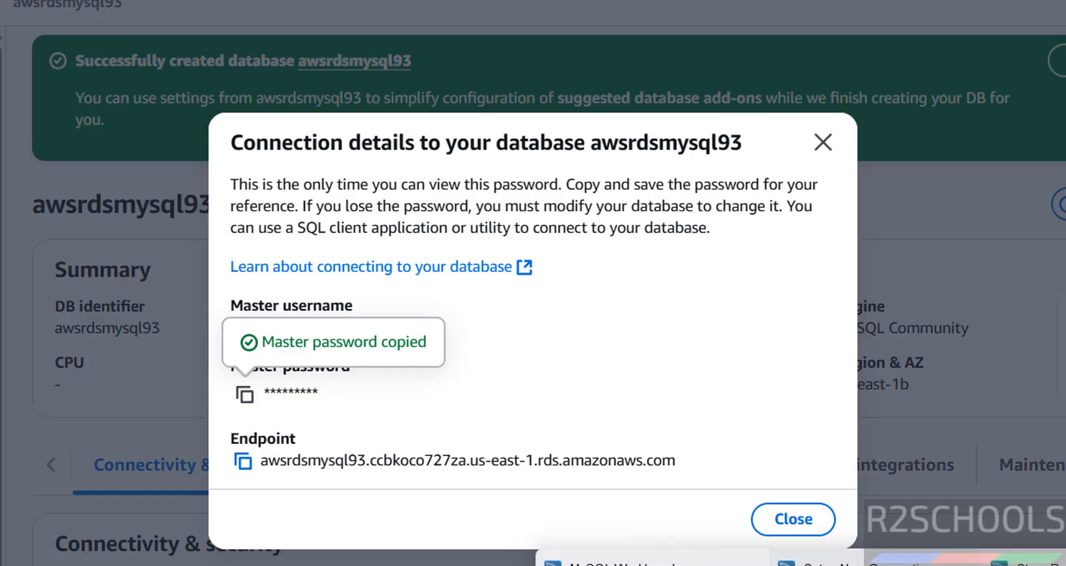
left_click(1021, 564)
key("ctrl+v")
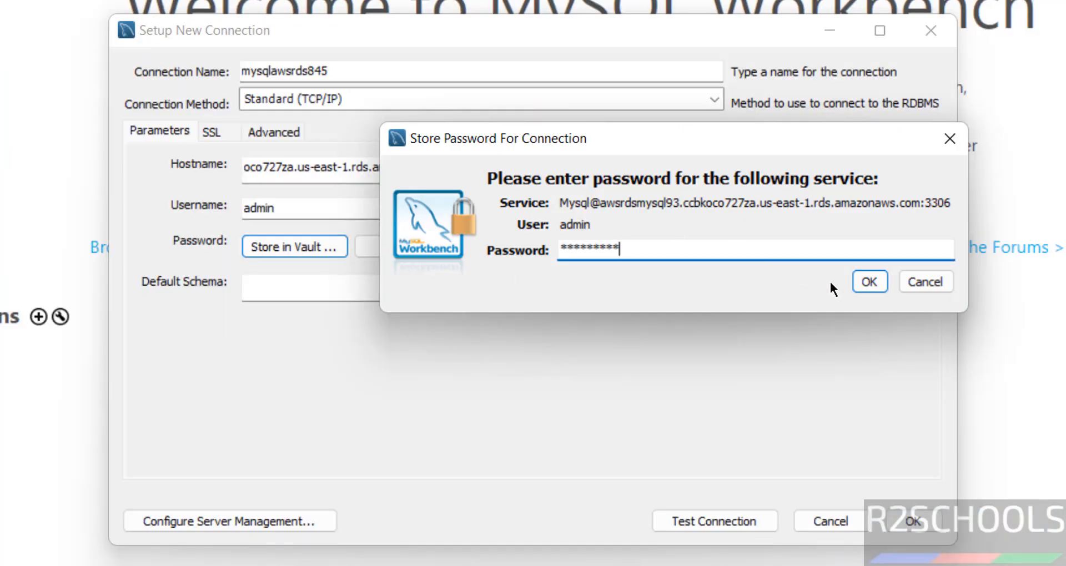
left_click(868, 281)
left_click(388, 292)
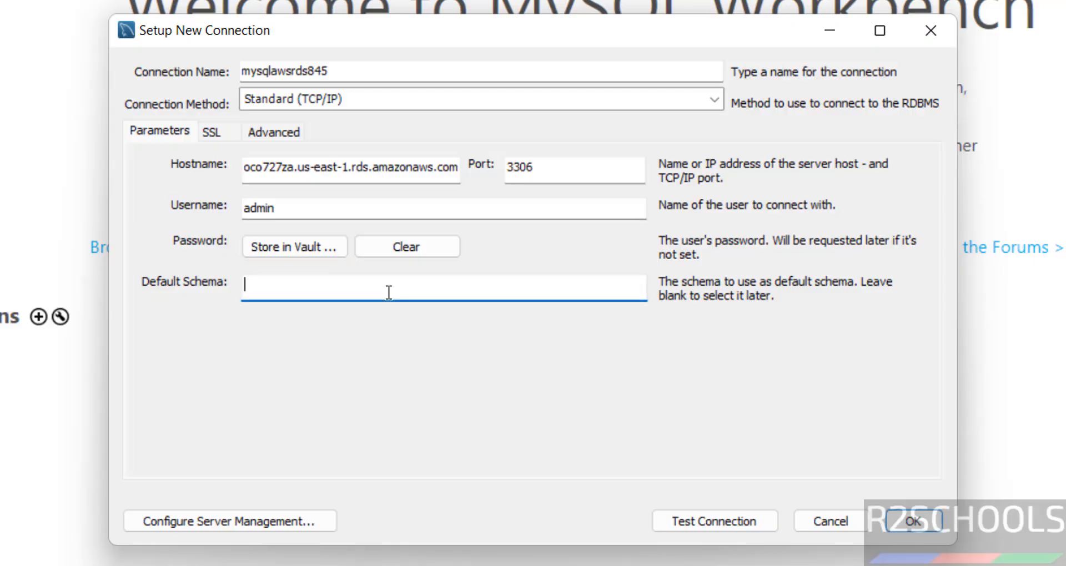
left_click(711, 522)
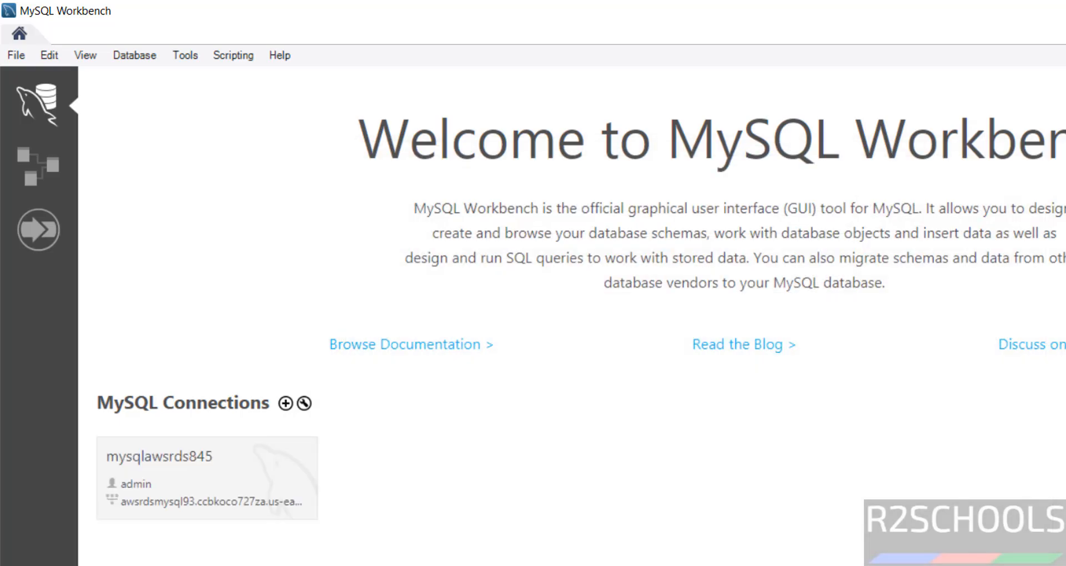
left_click(224, 495)
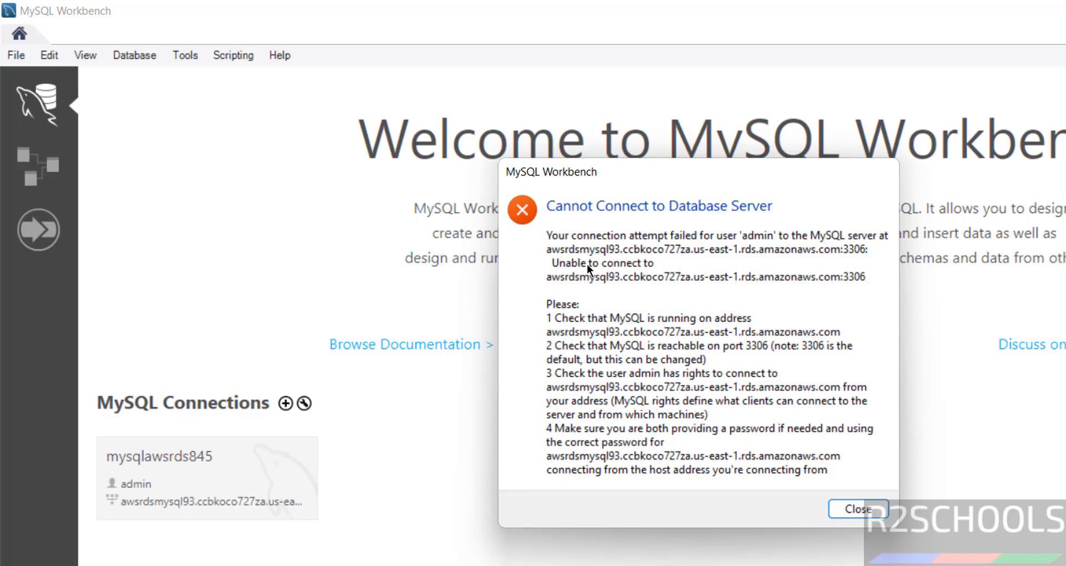
left_click(857, 508)
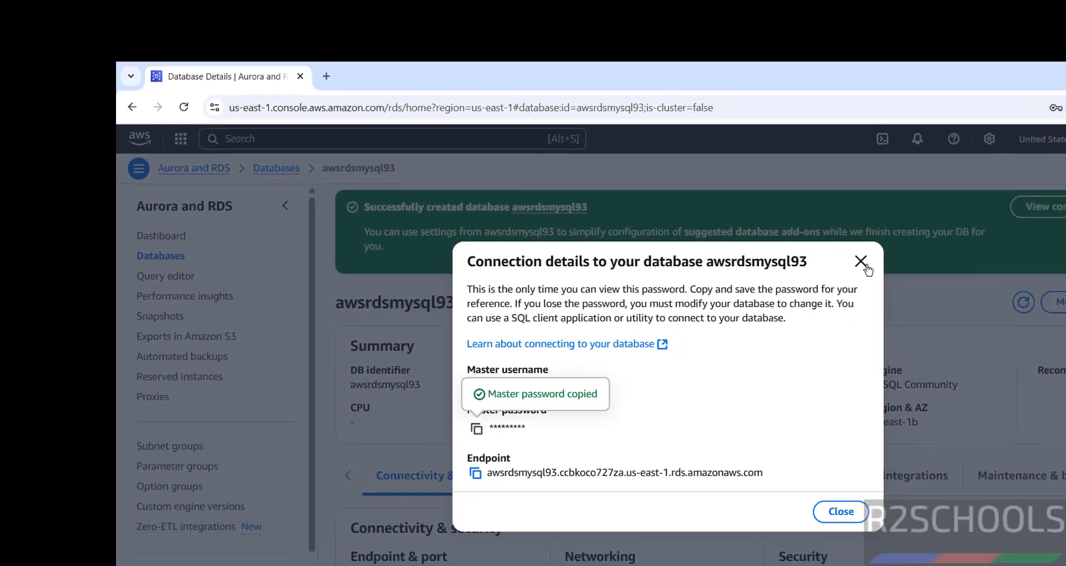
Open the database's default VPC security group in a new browser tab
left_click(938, 255)
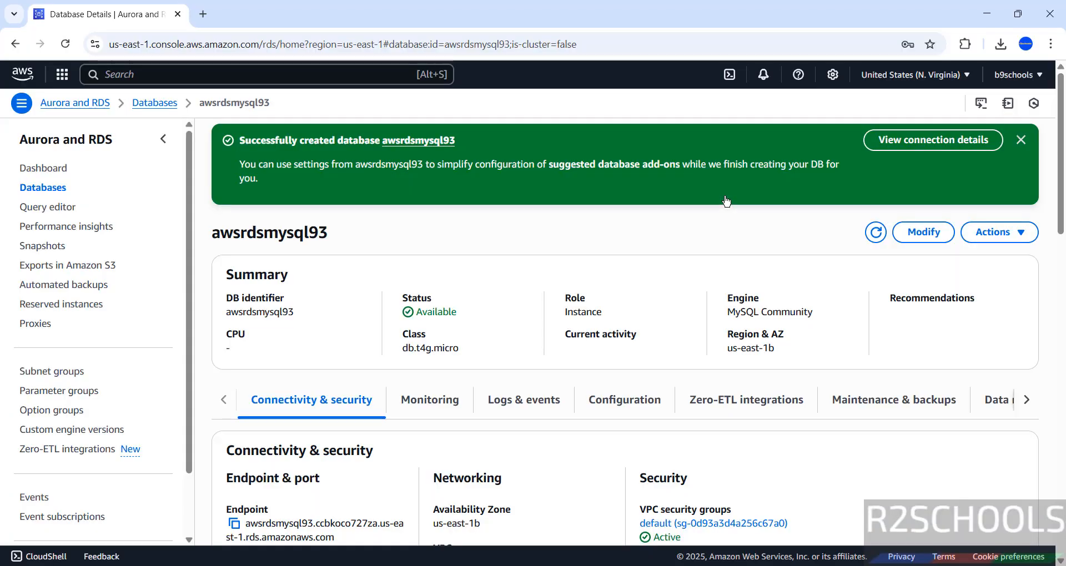
left_click_drag(1059, 164, 1059, 220)
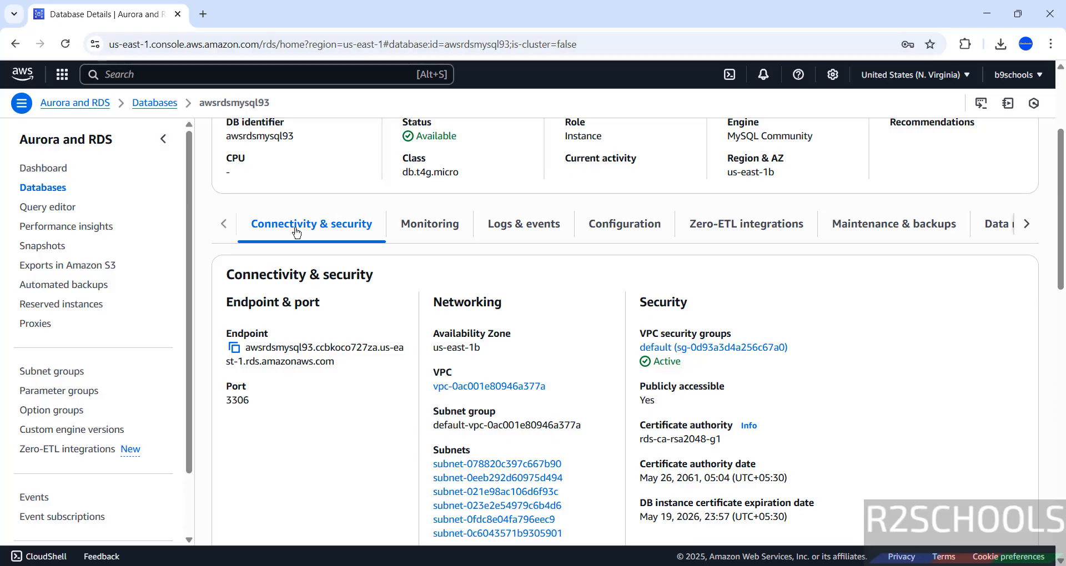
right_click(685, 350)
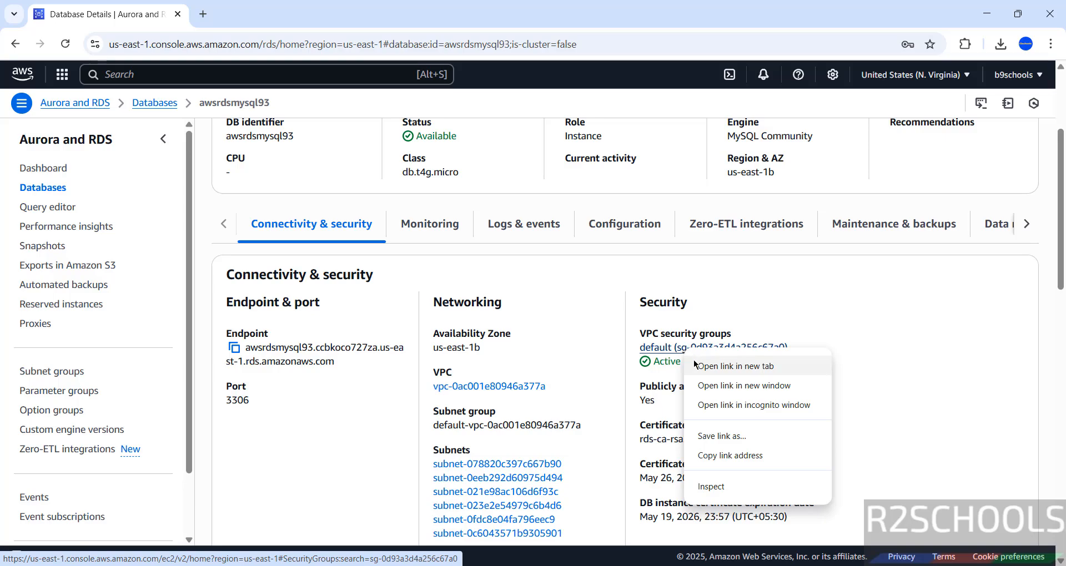
left_click(721, 365)
left_click(307, 5)
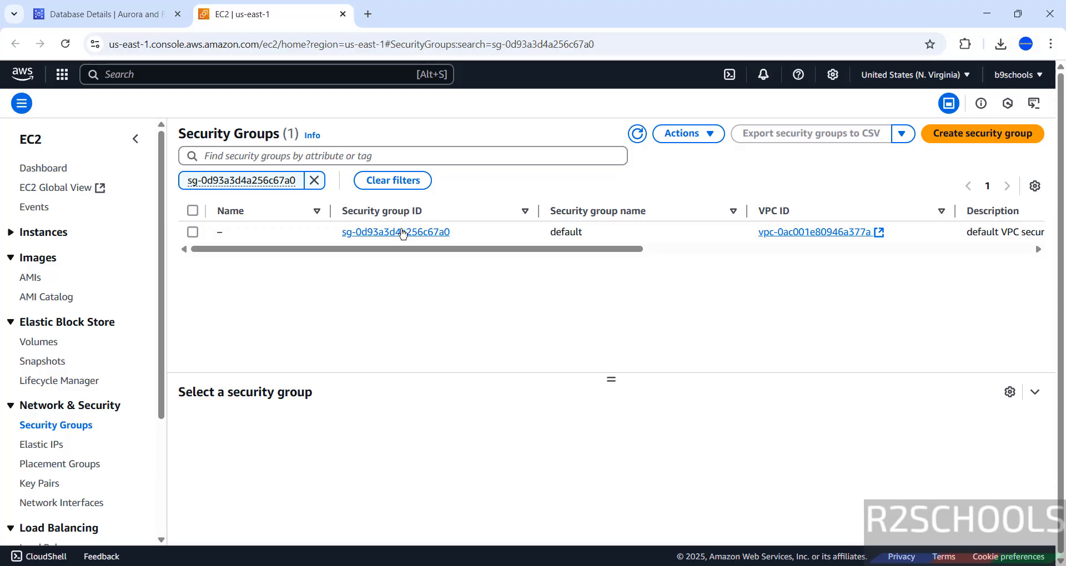
left_click(402, 232)
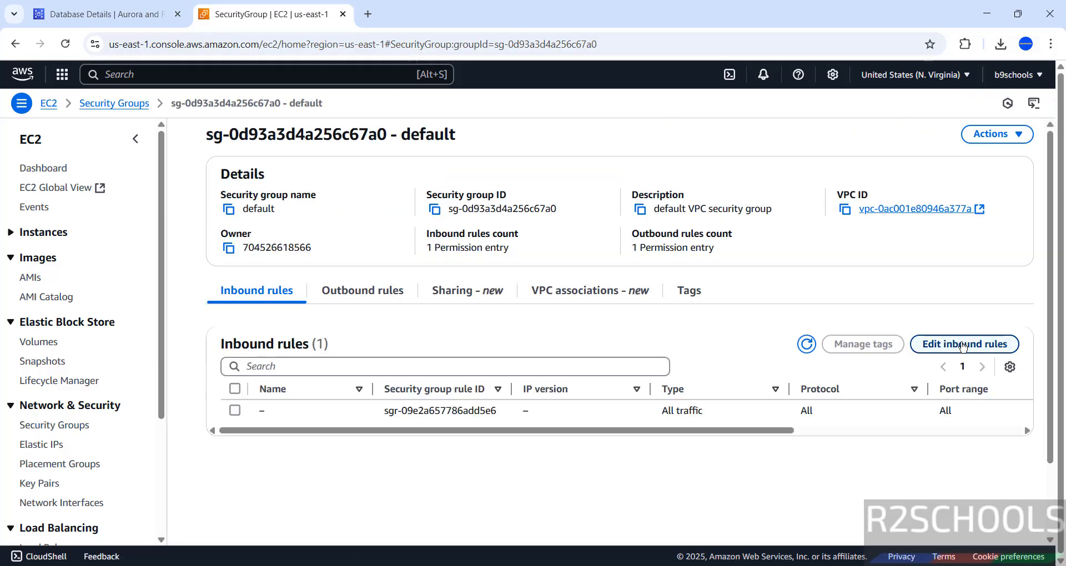
Add and save an inbound rule of type MYSQL/Aurora (TCP 3306) with source My IP
left_click(944, 344)
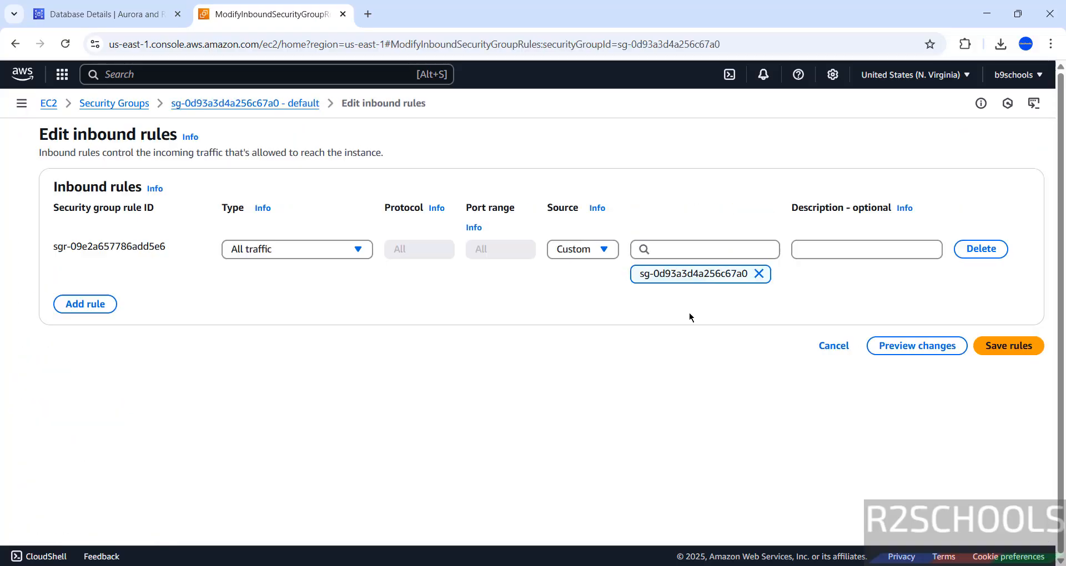
left_click(85, 304)
left_click(258, 296)
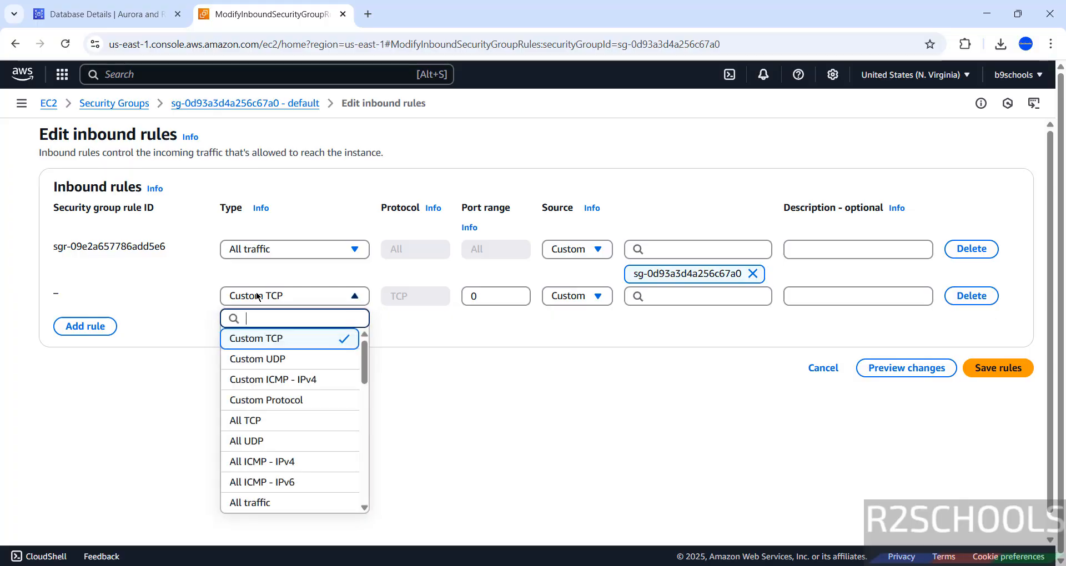
scroll(354, 356, "down", 8)
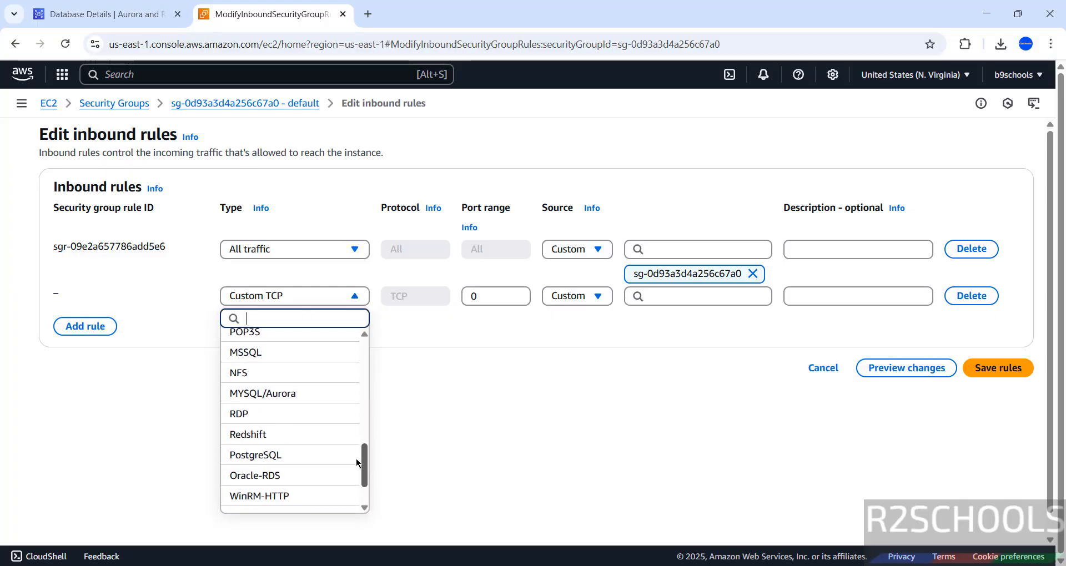
left_click(296, 403)
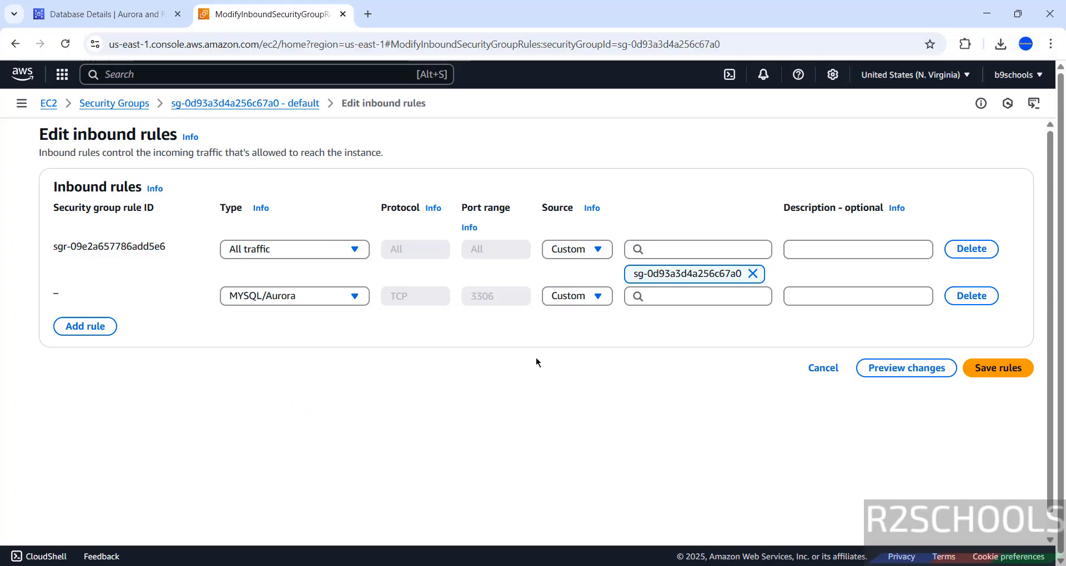
left_click(589, 294)
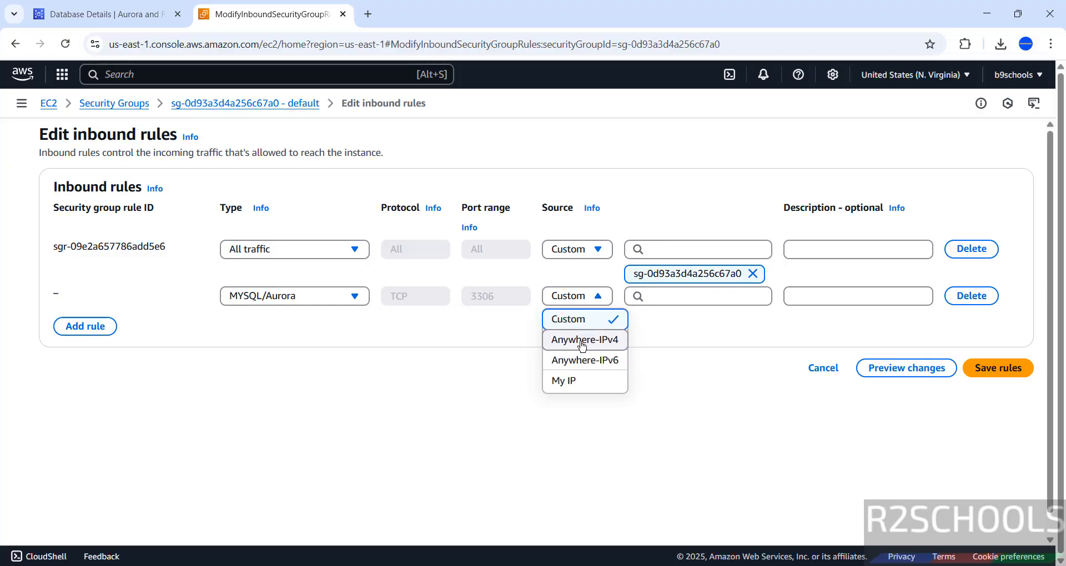
left_click(566, 381)
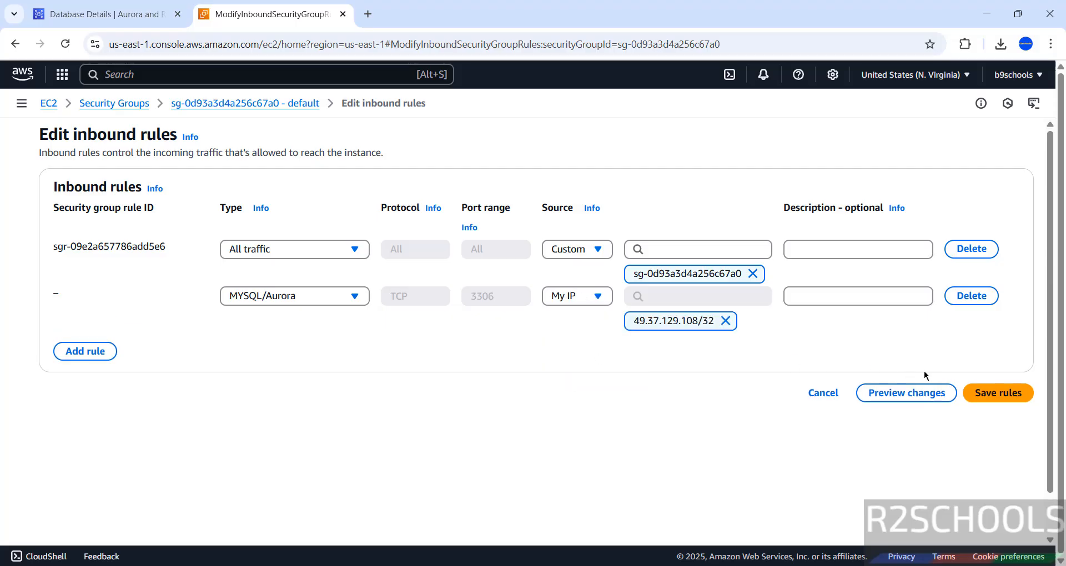
left_click(984, 395)
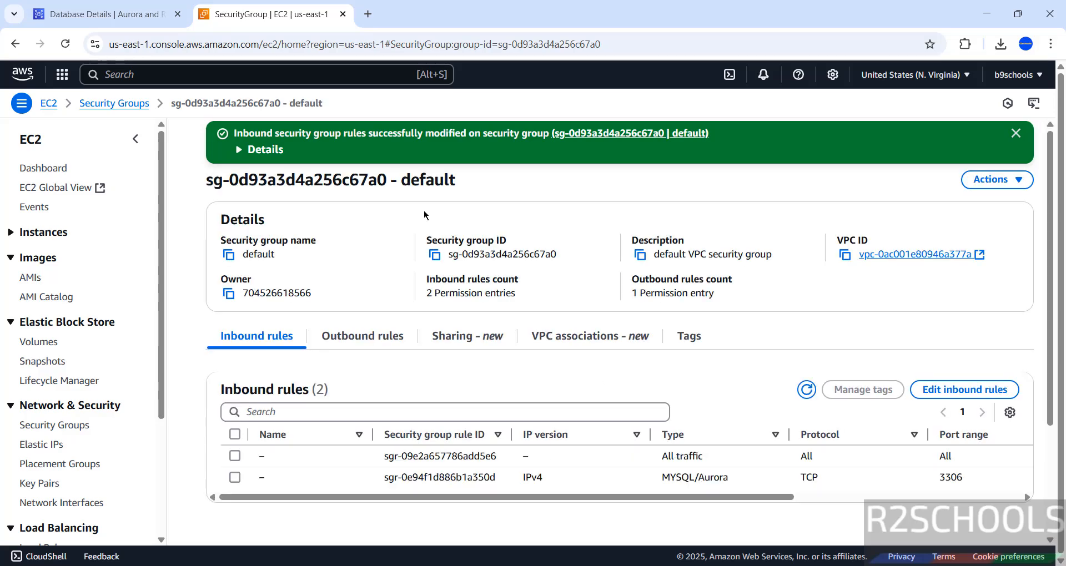
Open the mysqlawsrds845 connection despite the server version warning and list its schemas, bank and sys
left_click(753, 565)
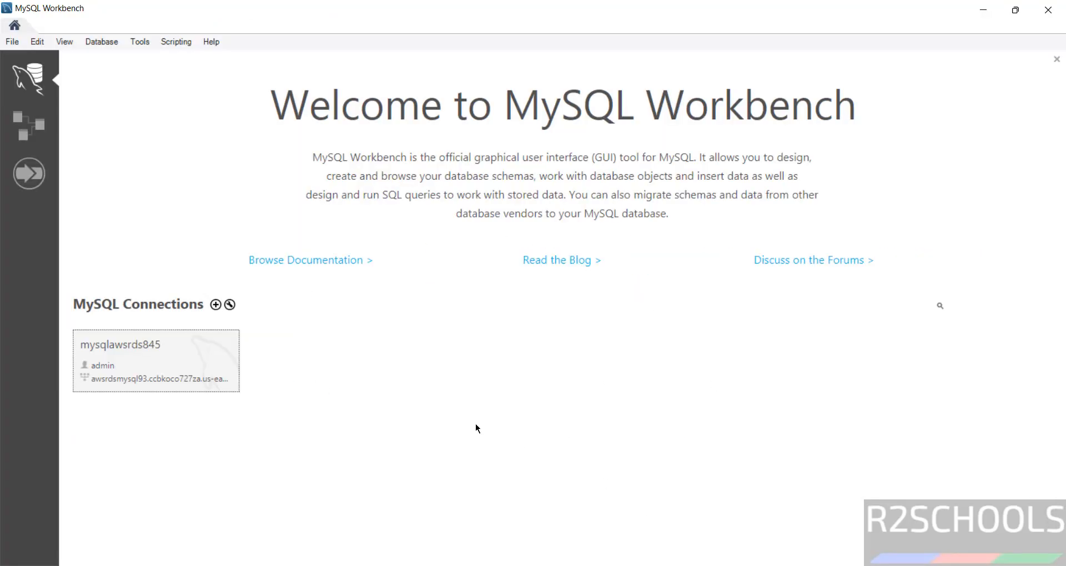
left_click(168, 370)
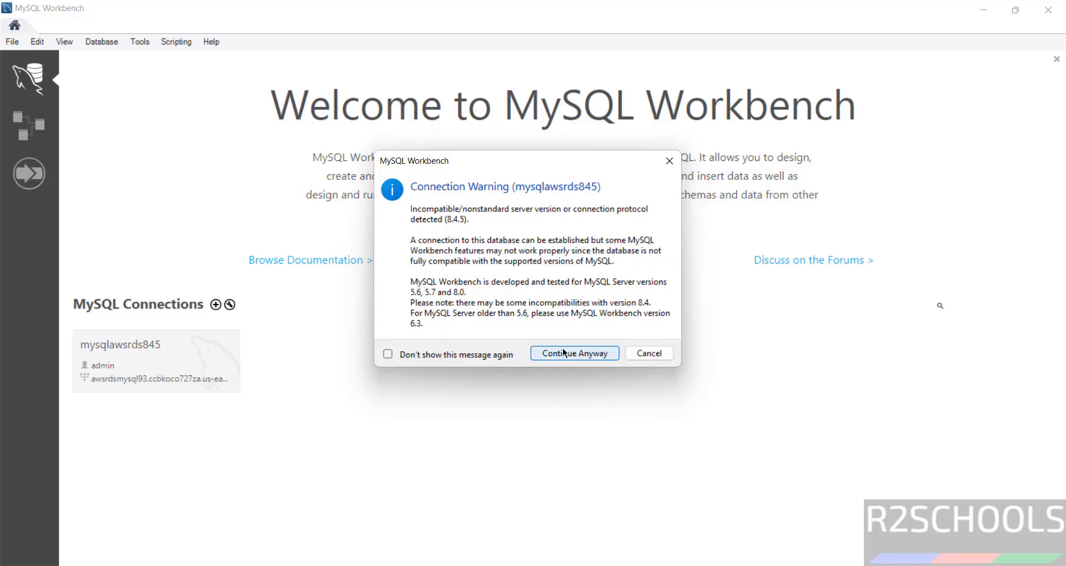
left_click(563, 353)
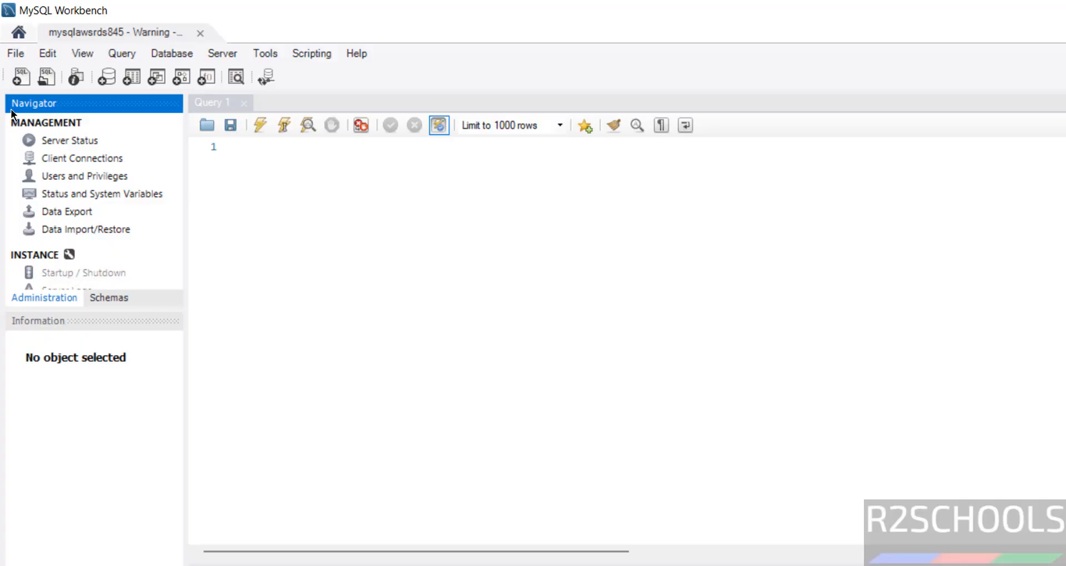
left_click(109, 297)
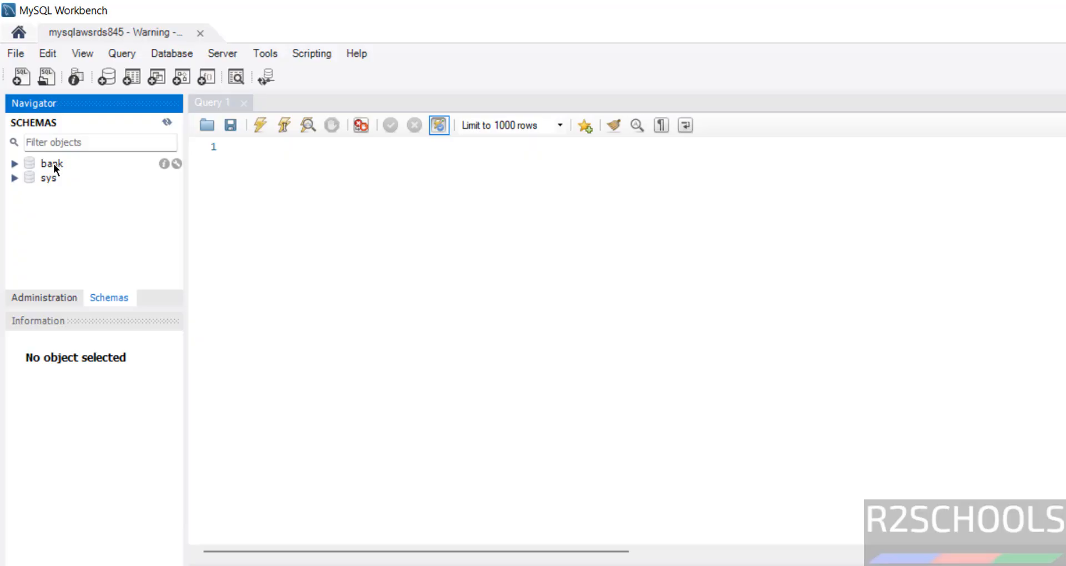
left_click(298, 201)
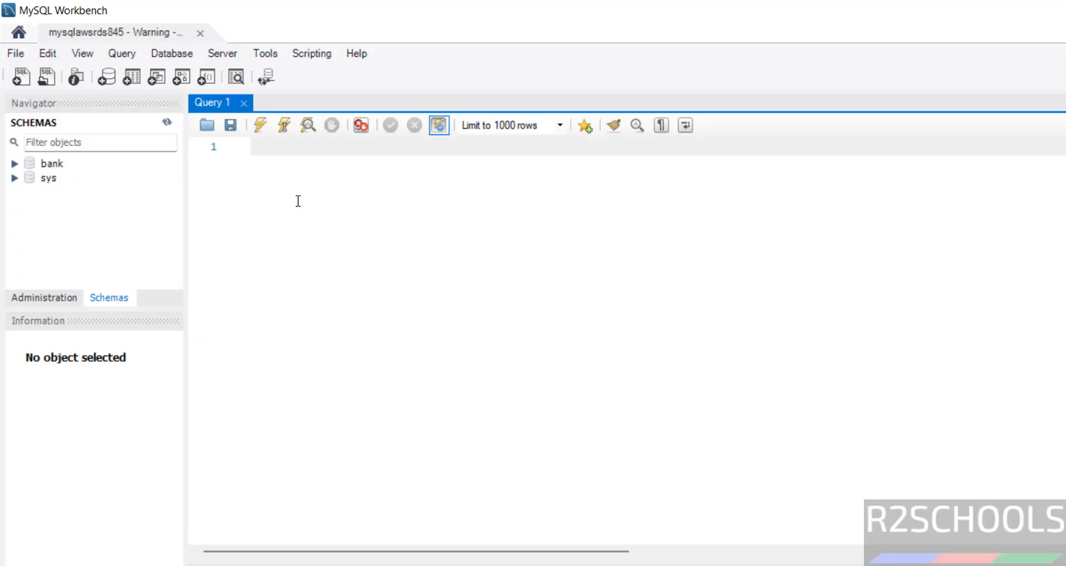
Run 'select version();' against the RDS server, which returns 8.4.5
type("select version()")
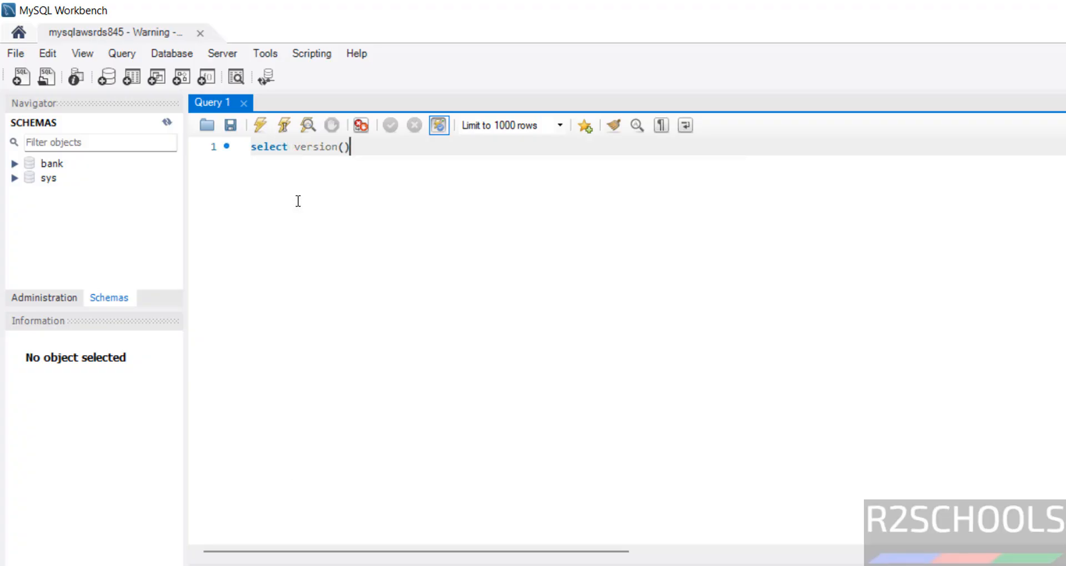
type(";")
key("ctrl+a")
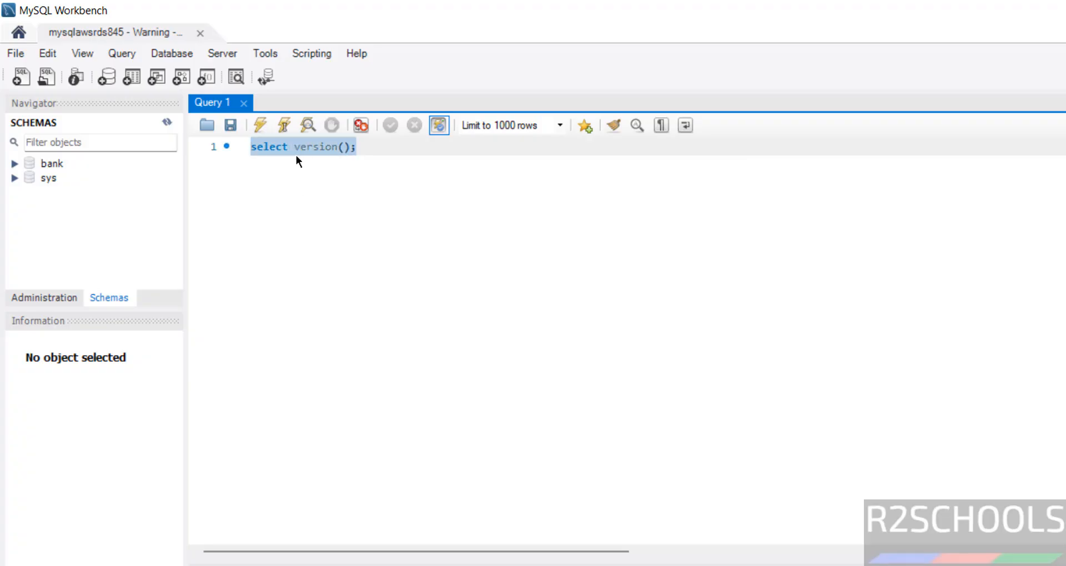
left_click(259, 124)
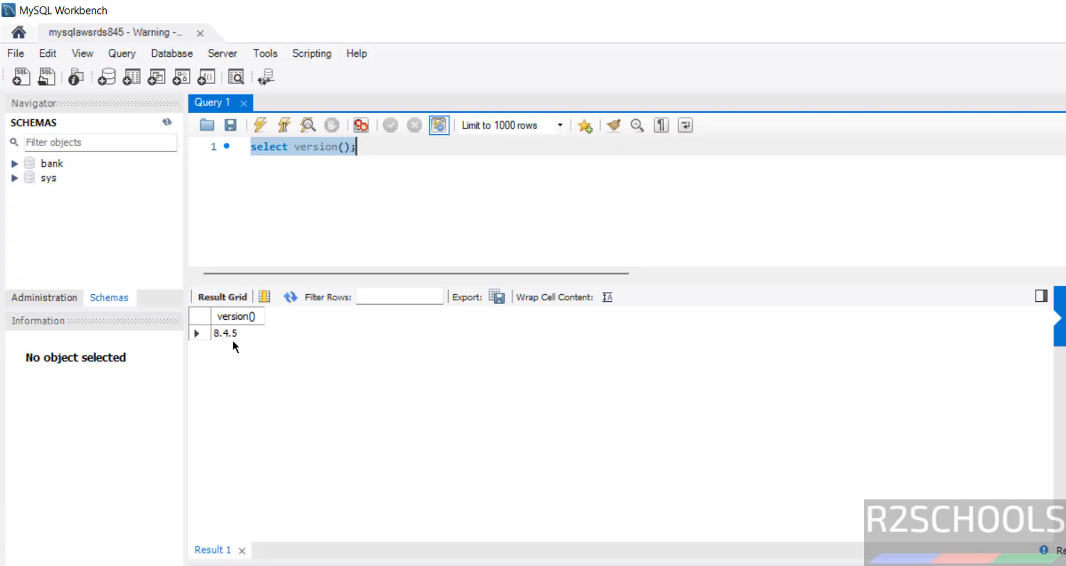
Close the server Administration view and return to the Schemas list
left_click(58, 298)
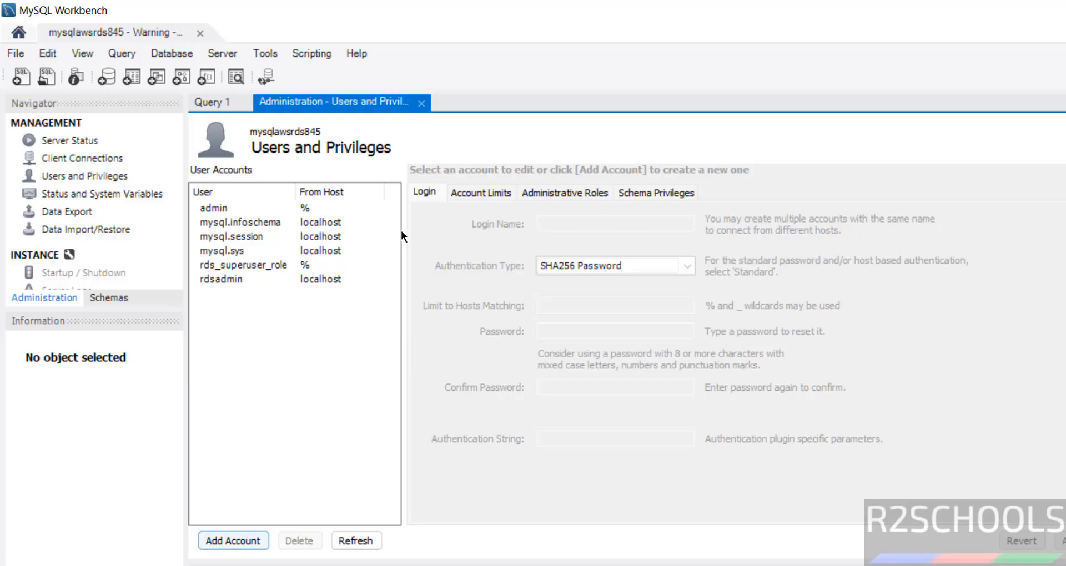
left_click(422, 104)
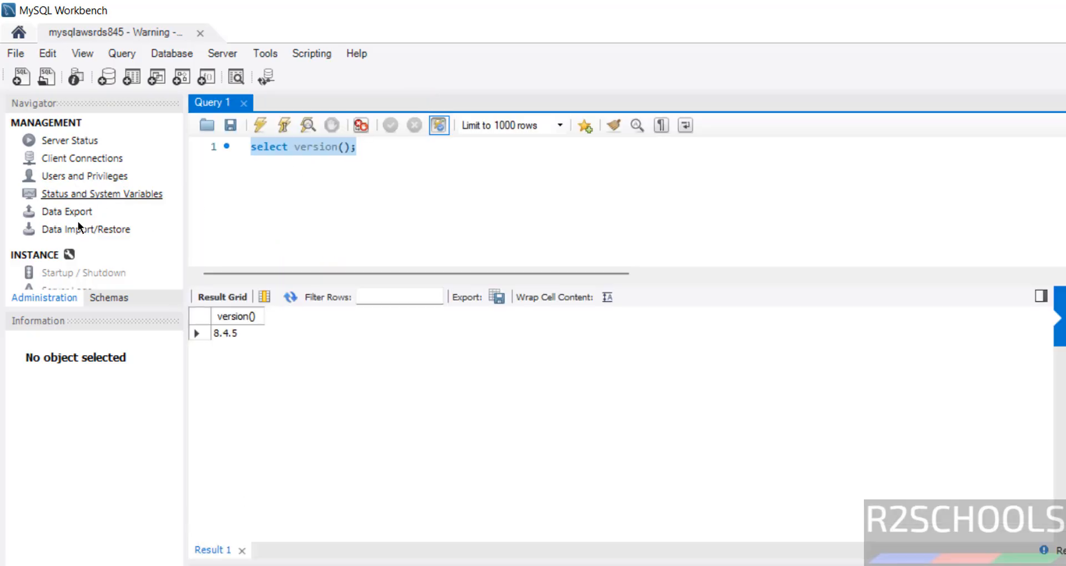
left_click(103, 297)
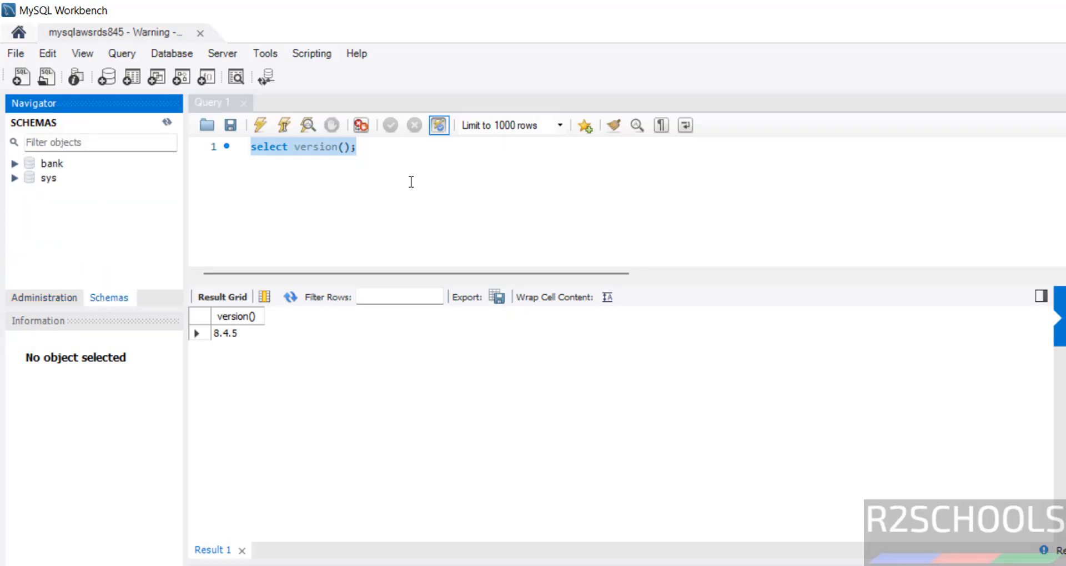
Create a schema named 'test' and apply its CREATE SCHEMA script on the RDS server
right_click(65, 200)
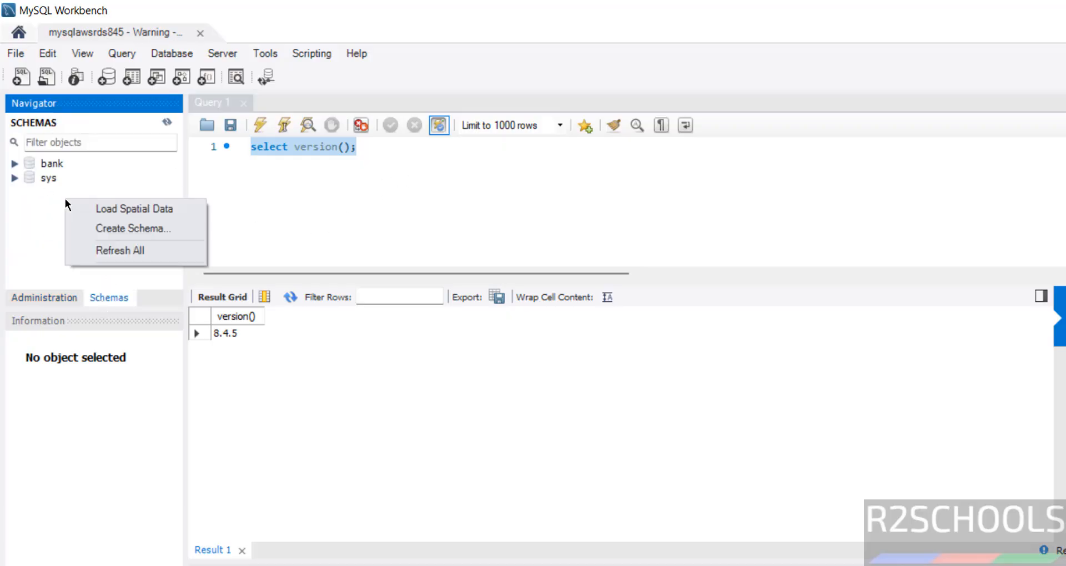
left_click(91, 228)
type("te")
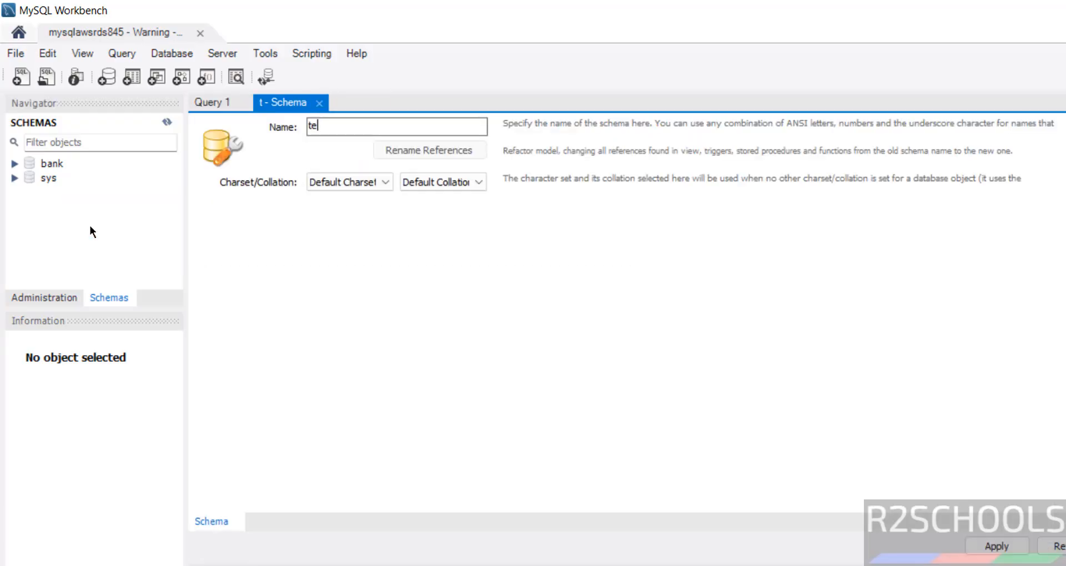
type("st")
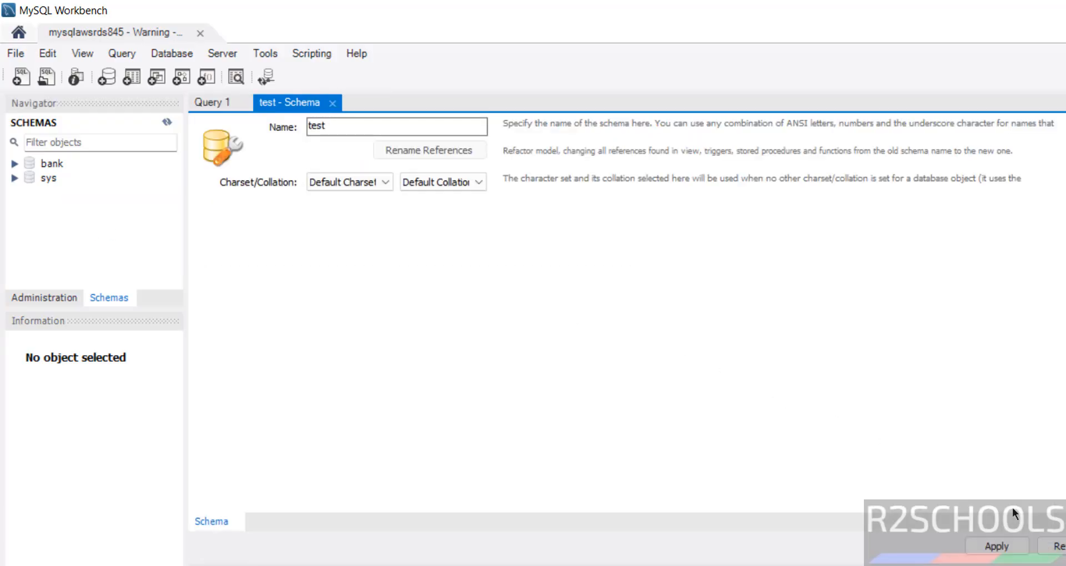
left_click(1007, 547)
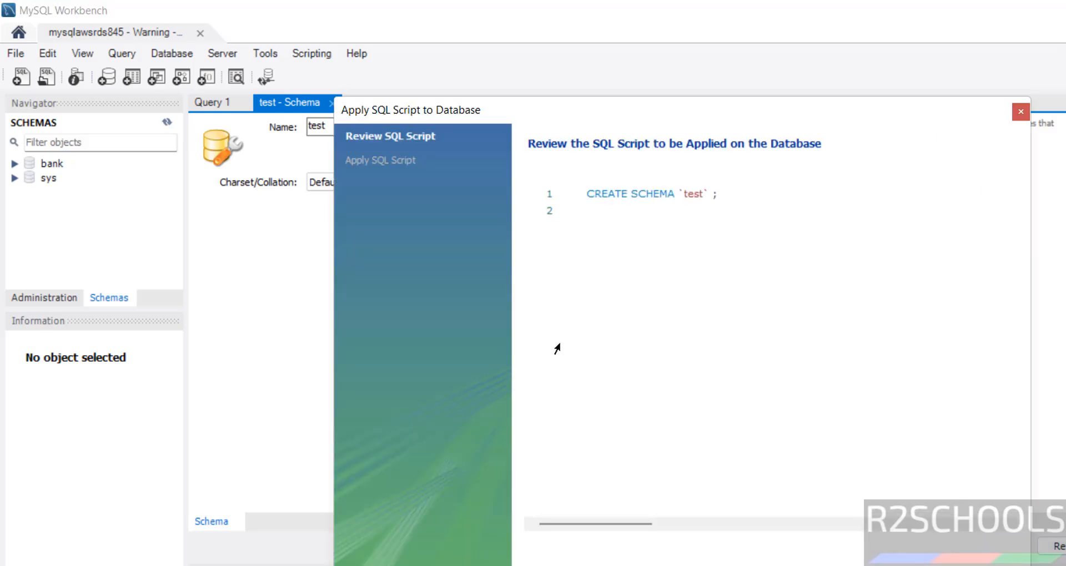
key("Return")
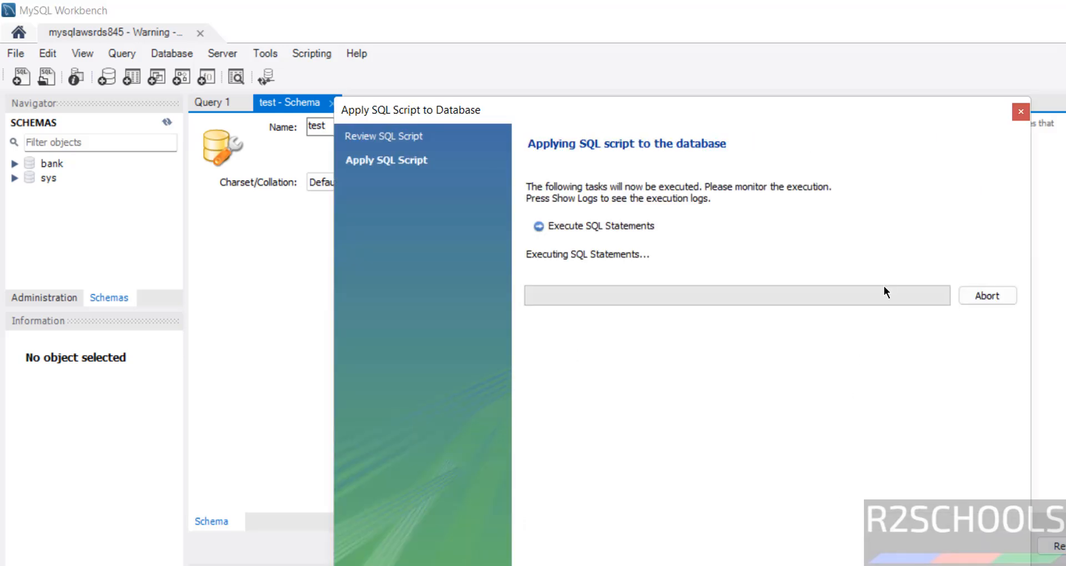
left_click(1026, 114)
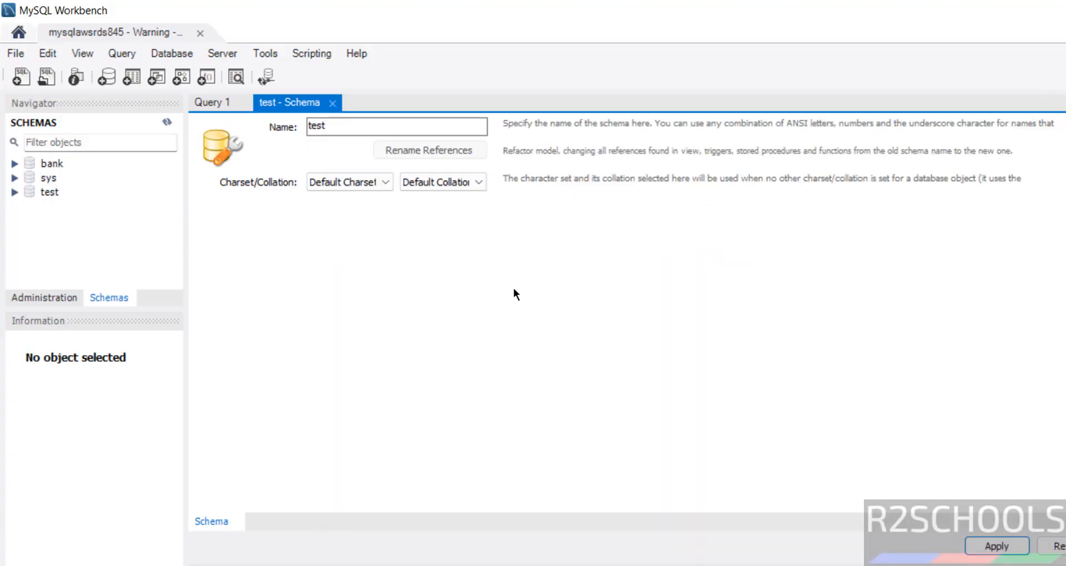
left_click(332, 103)
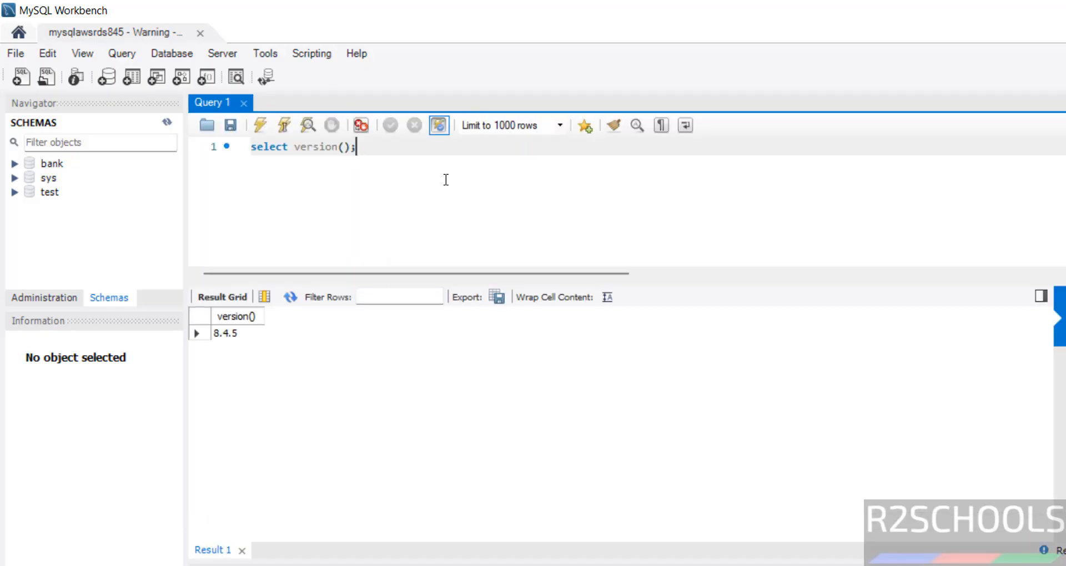
key("super")
Launch DBeaver and start a MySQL connection with the RDS endpoint host, database bank, user admin
type("dbeaver")
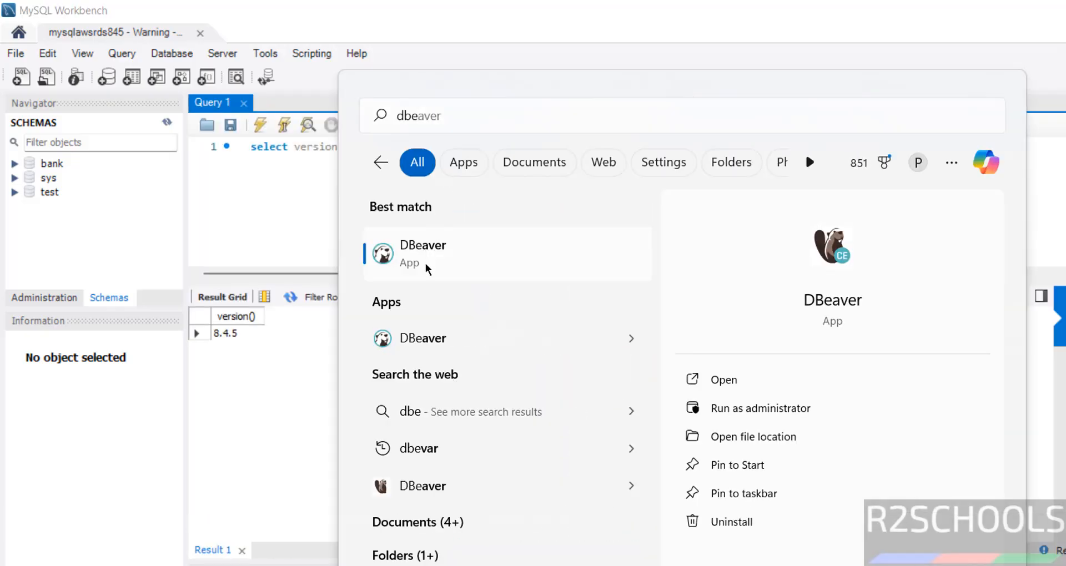
left_click(428, 268)
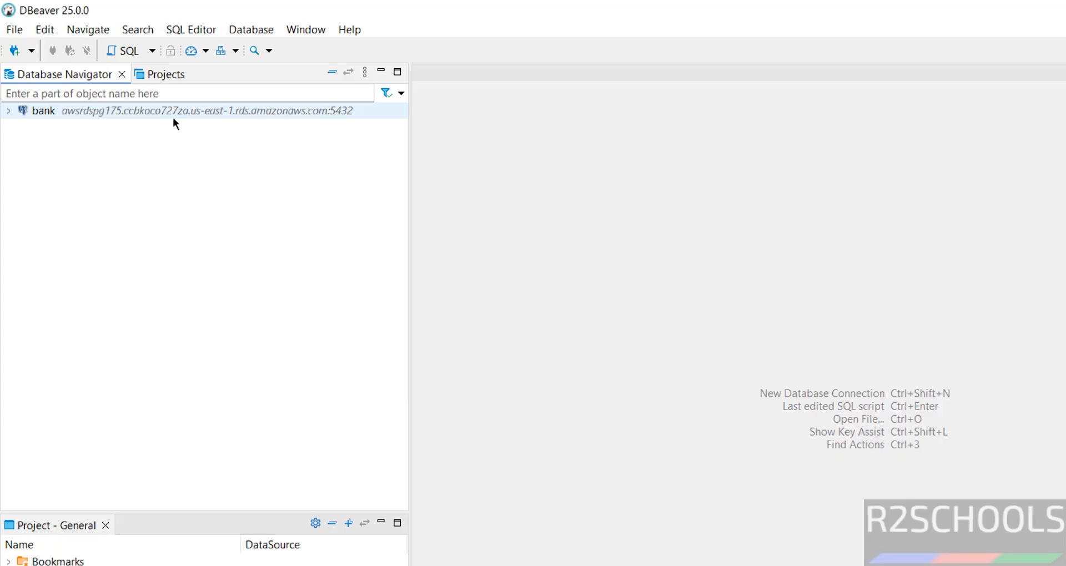
left_click(15, 51)
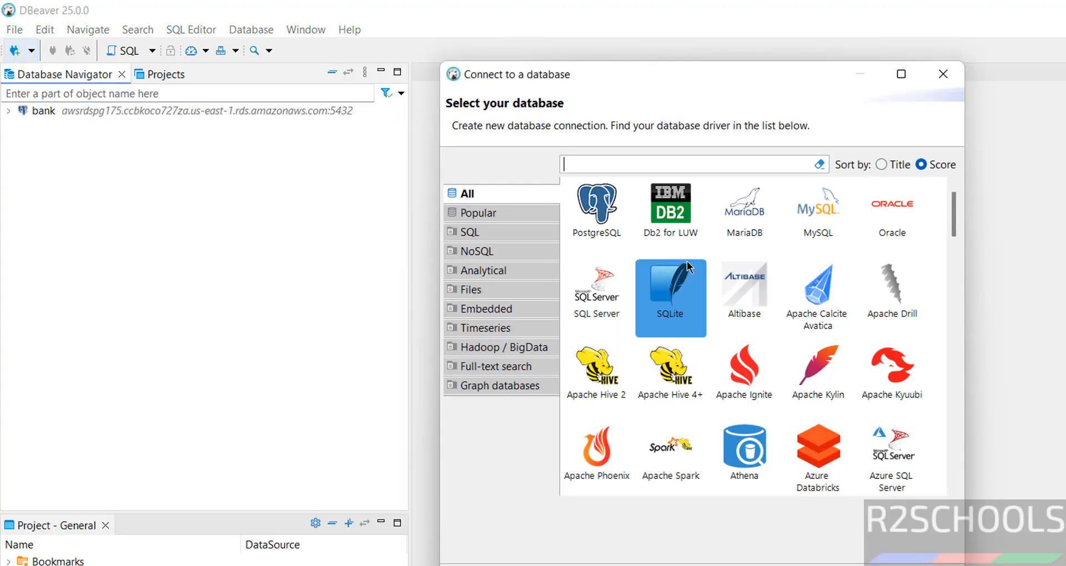
left_click(831, 219)
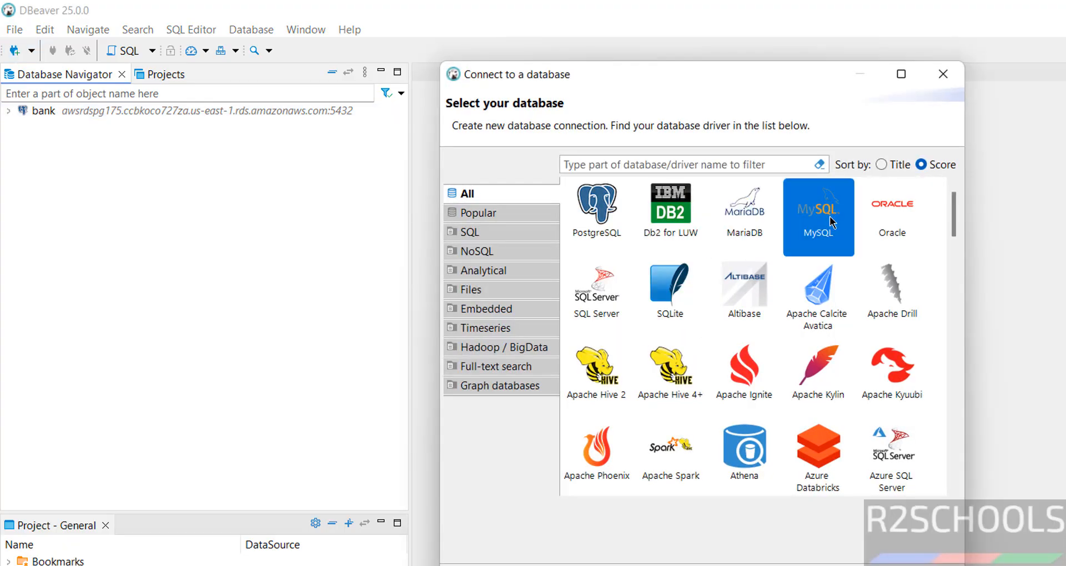
left_click(743, 565)
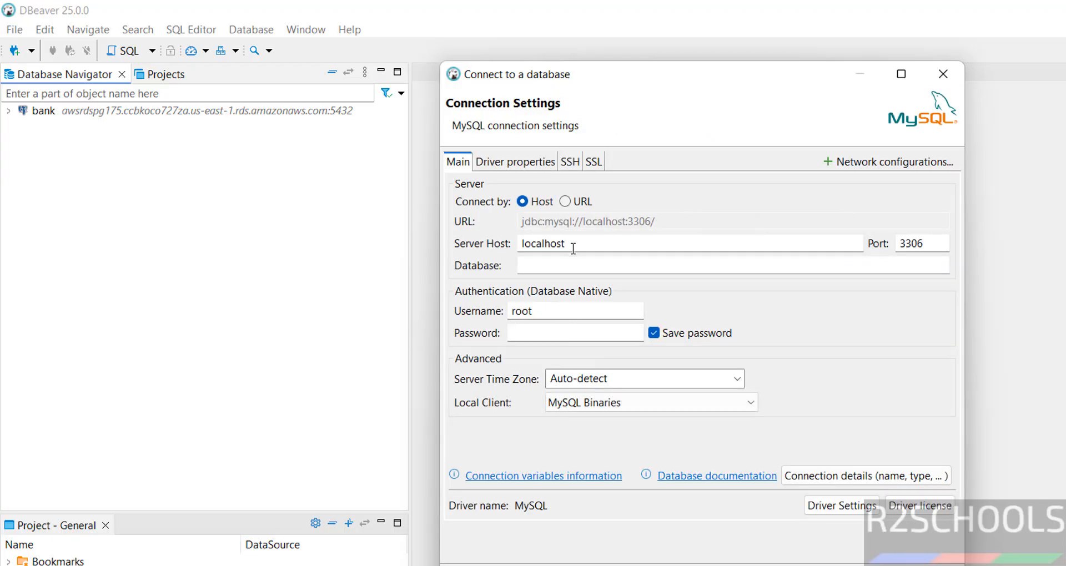
left_click_drag(573, 248, 487, 242)
type("awsrdsmysql93.ccbkoco727za.us-east-1.rds.amazonaws.com")
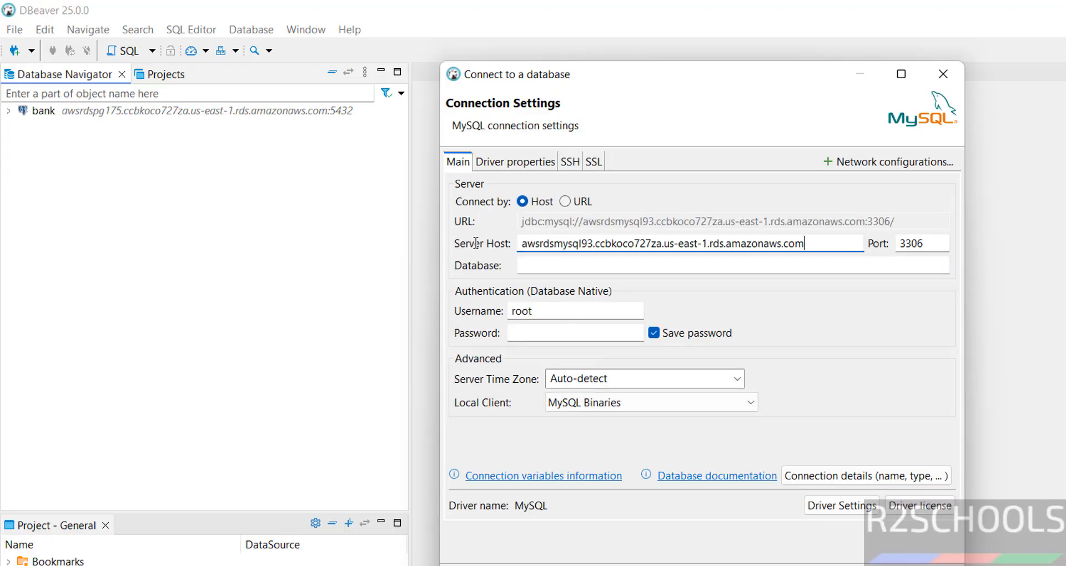
left_click(538, 264)
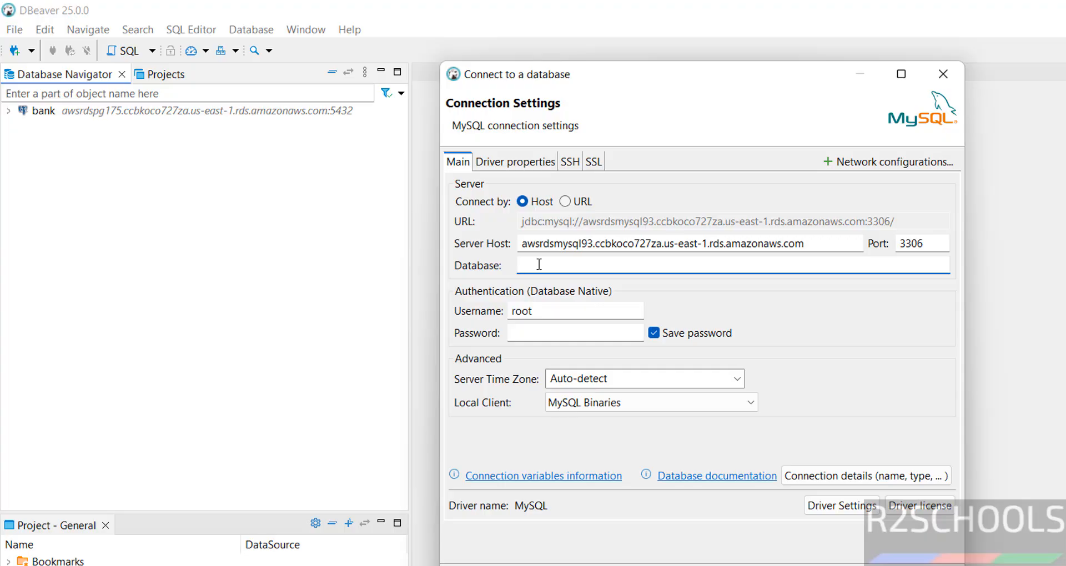
type("bank")
double_click(534, 311)
type("admin")
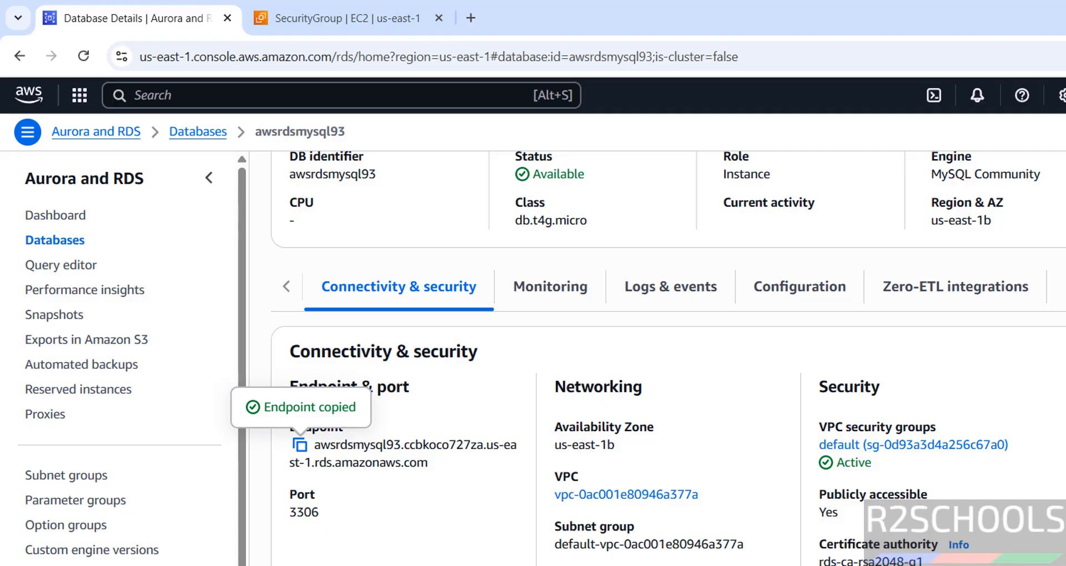
Copy the master password from the RDS connection details and paste it into DBeaver's password field
scroll(666, 361, "up", 4)
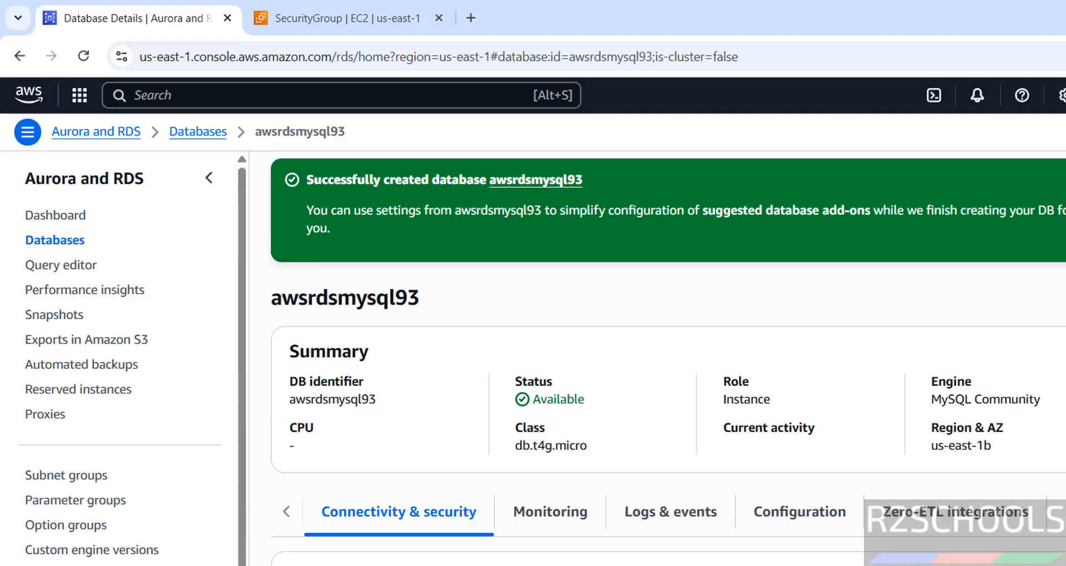
left_click(1065, 186)
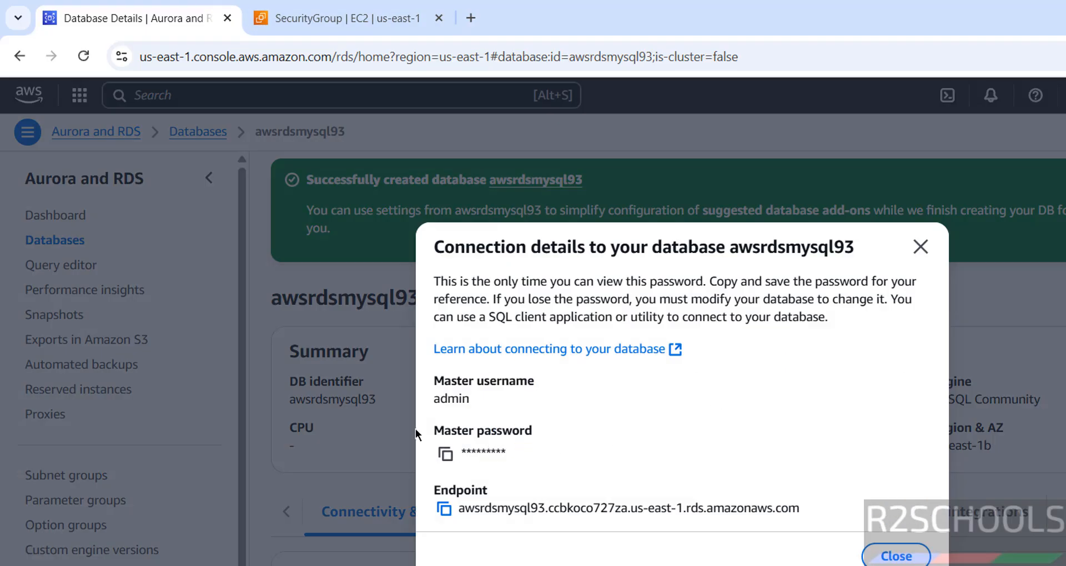
left_click(444, 453)
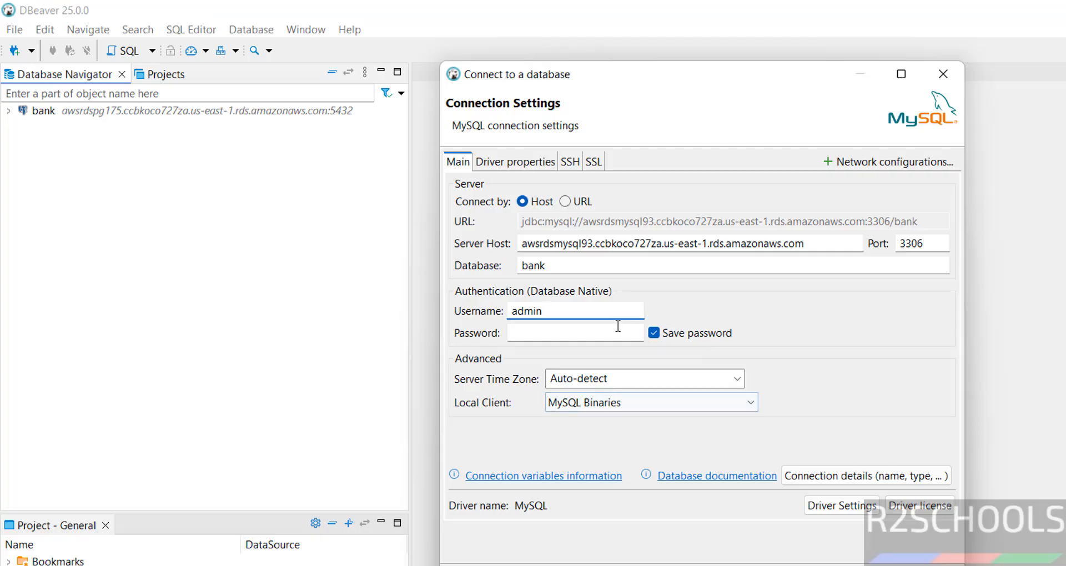
left_click(613, 329)
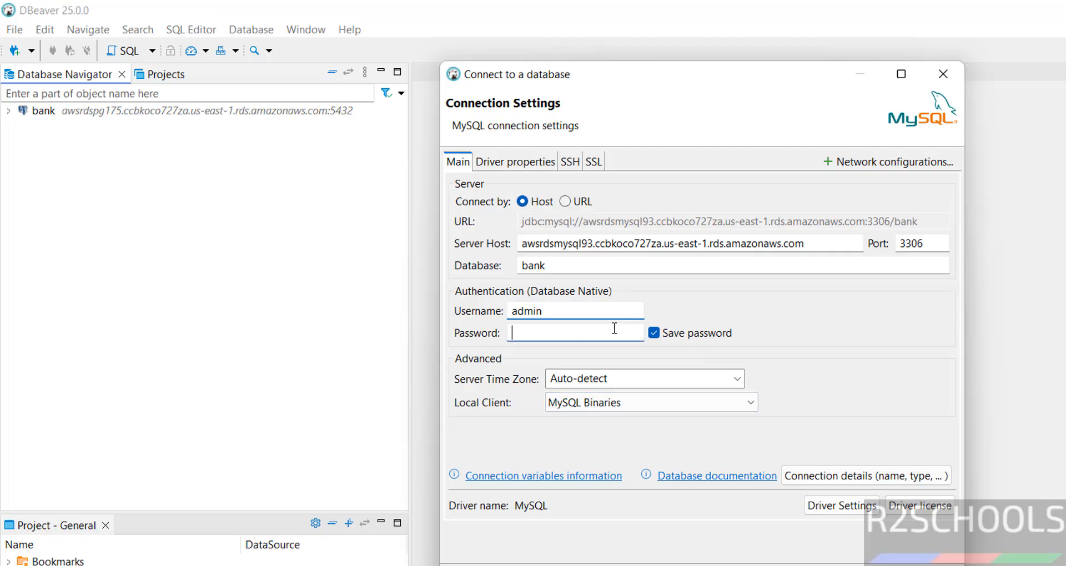
key("ctrl+v")
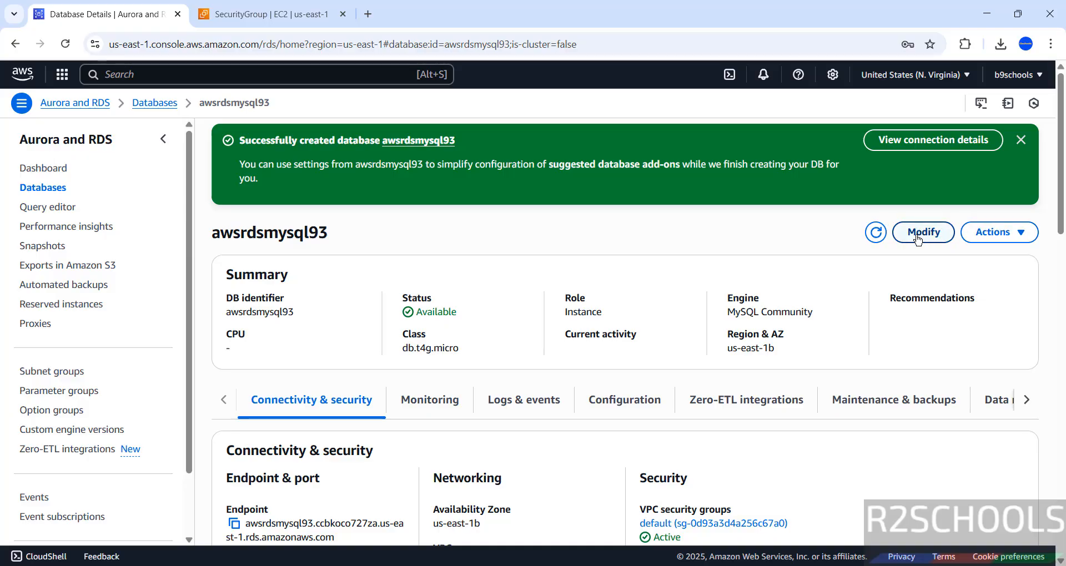
left_click(989, 232)
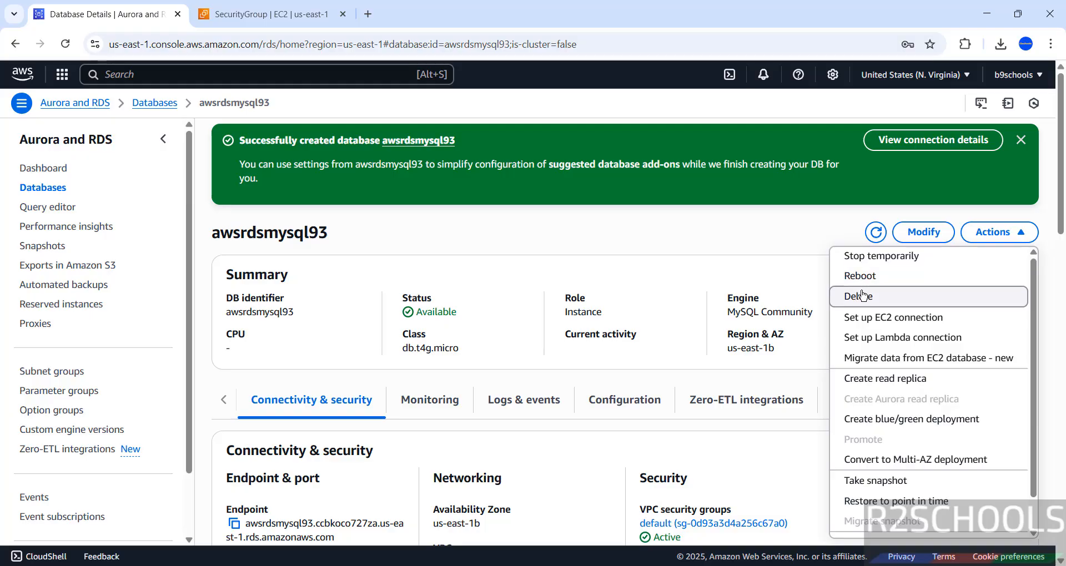
left_click(906, 300)
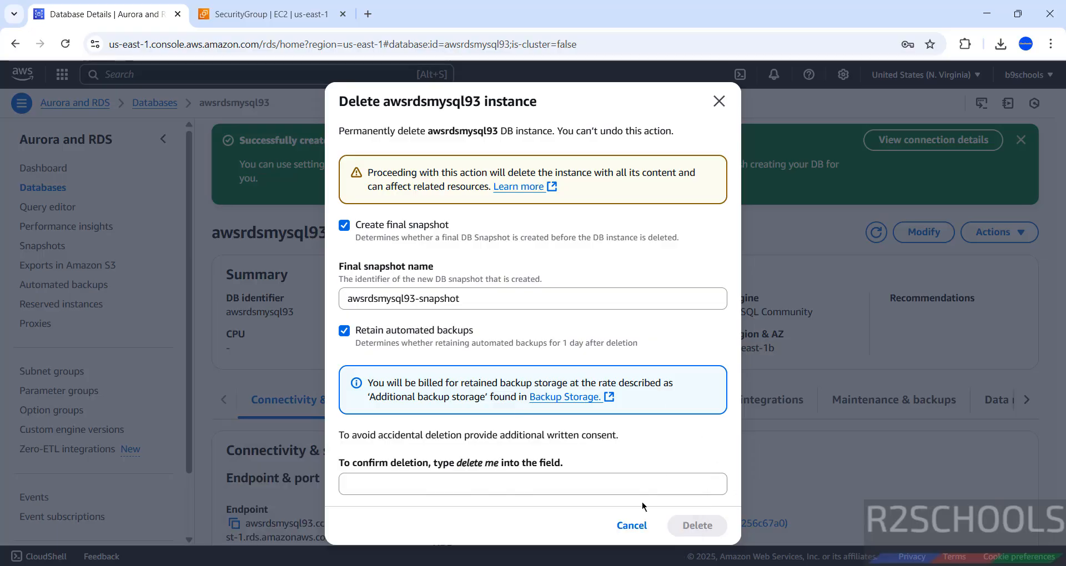
left_click(631, 525)
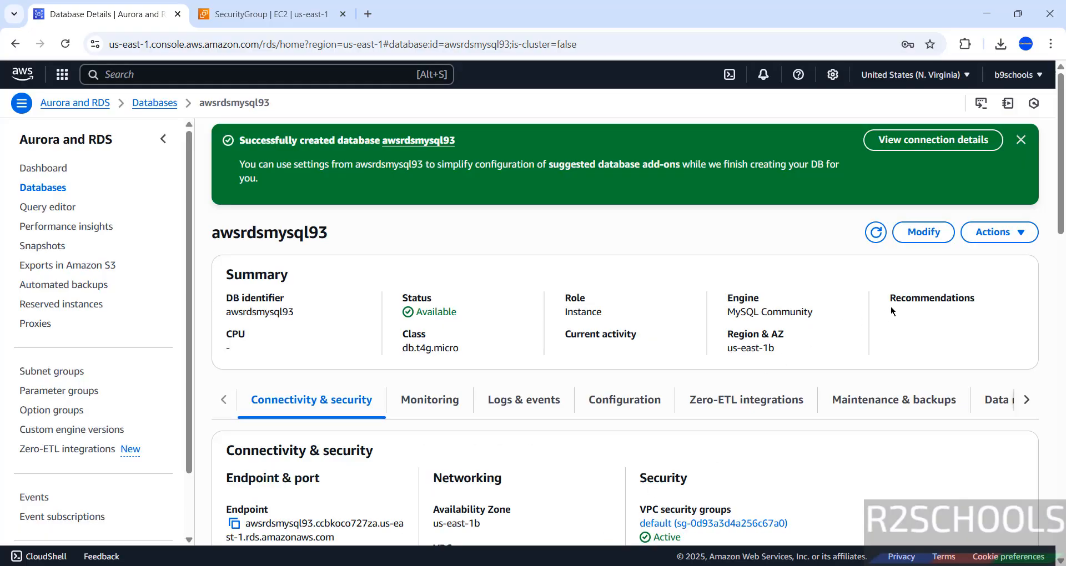